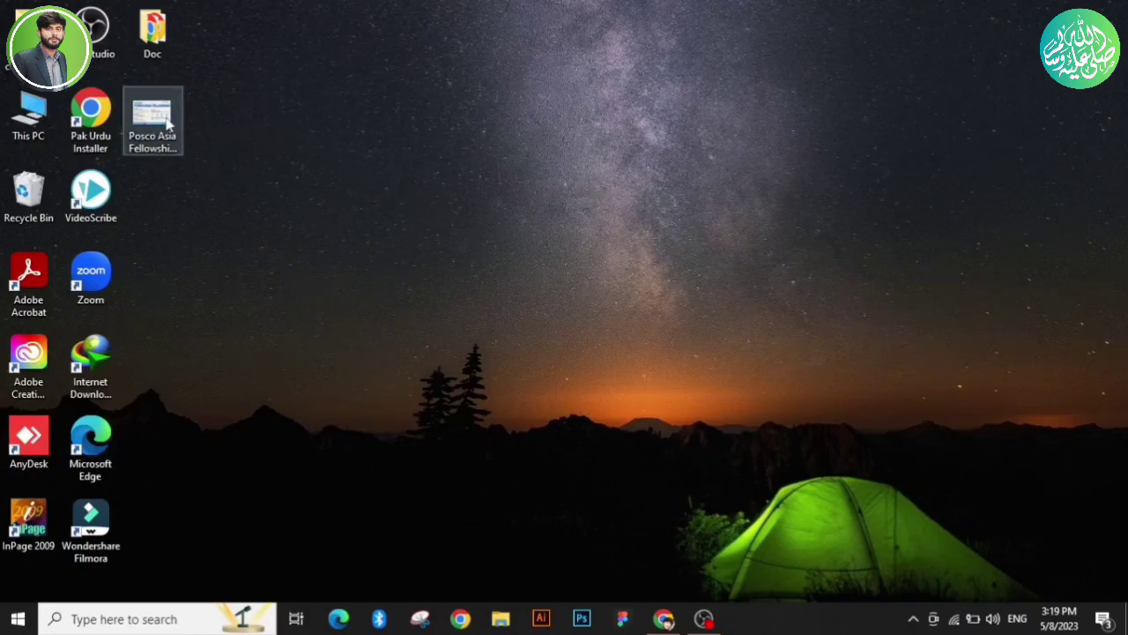
# View the PAF poster, then scroll the 2024 PAF Recruitment announcement down to the List / application buttons.
pyautogui.doubleClick(168, 123)
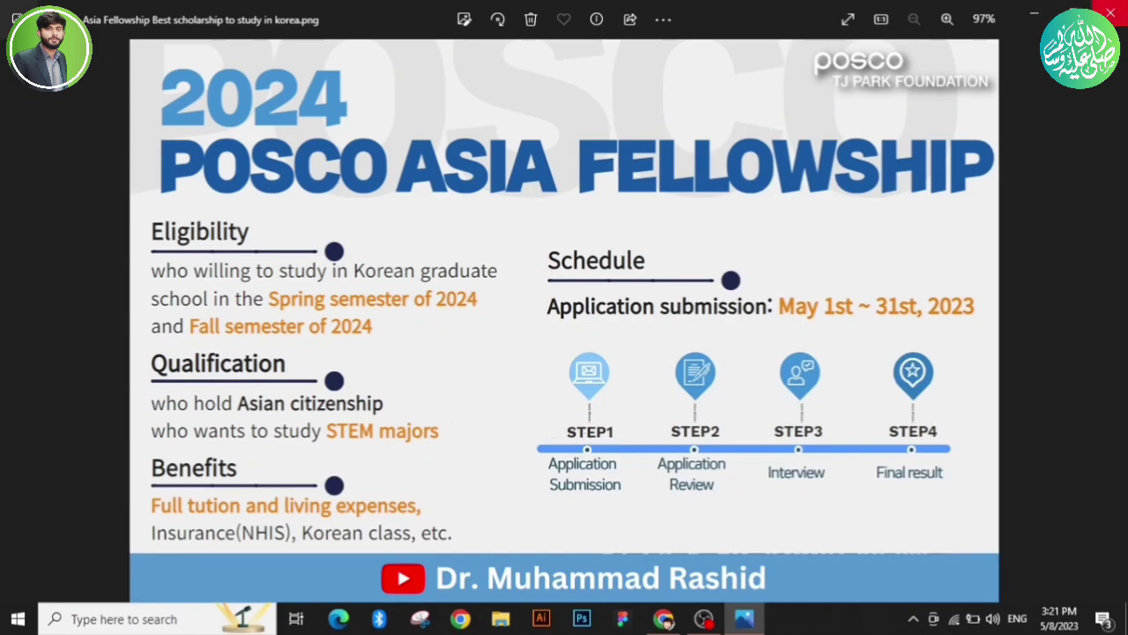
pyautogui.click(1106, 10)
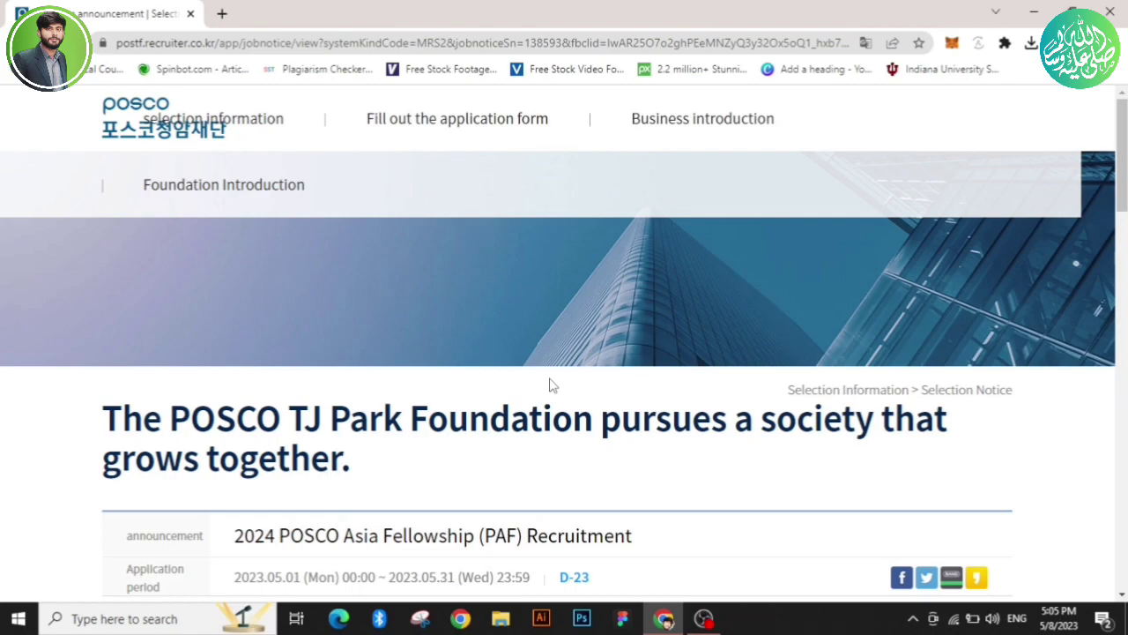
pyautogui.scroll(-6, 548, 386)
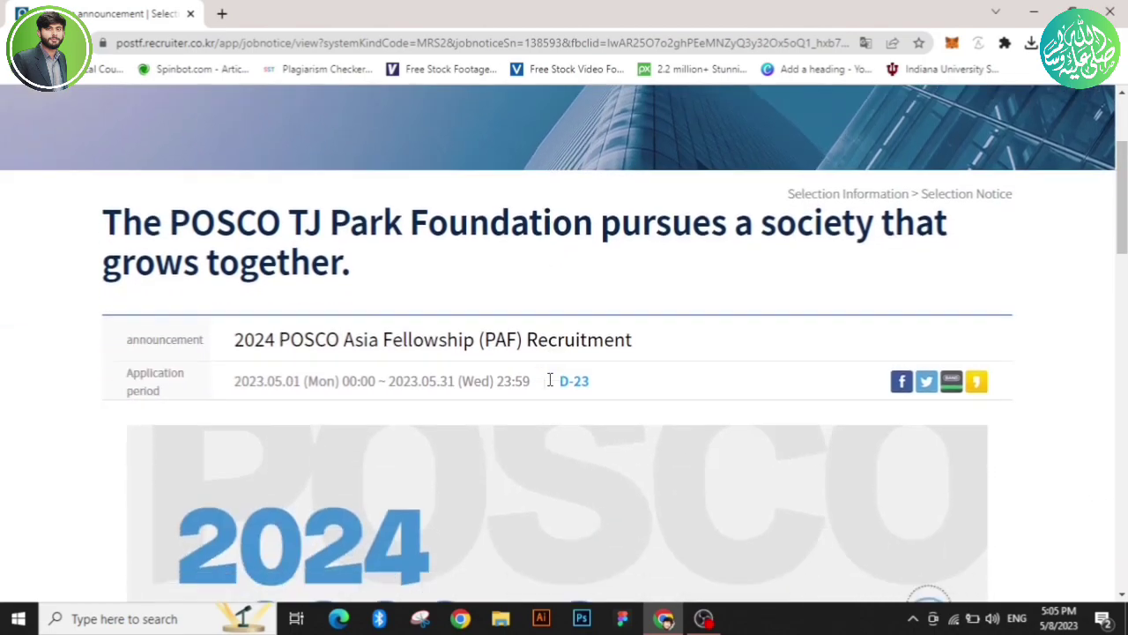
pyautogui.scroll(-5, 548, 385)
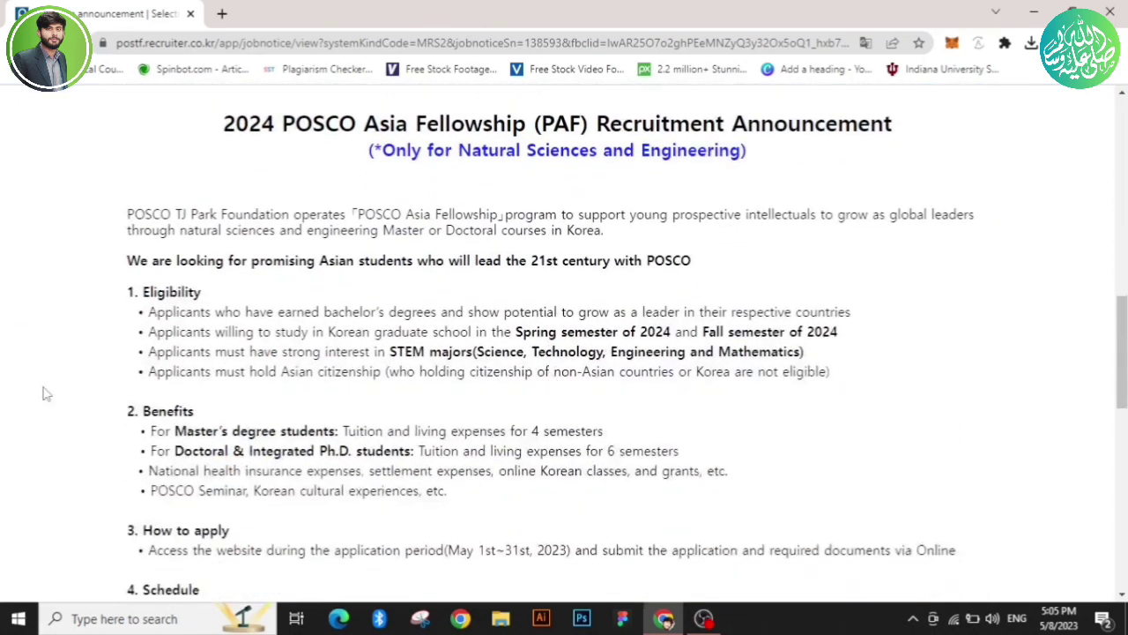
pyautogui.scroll(-1, 322, 344)
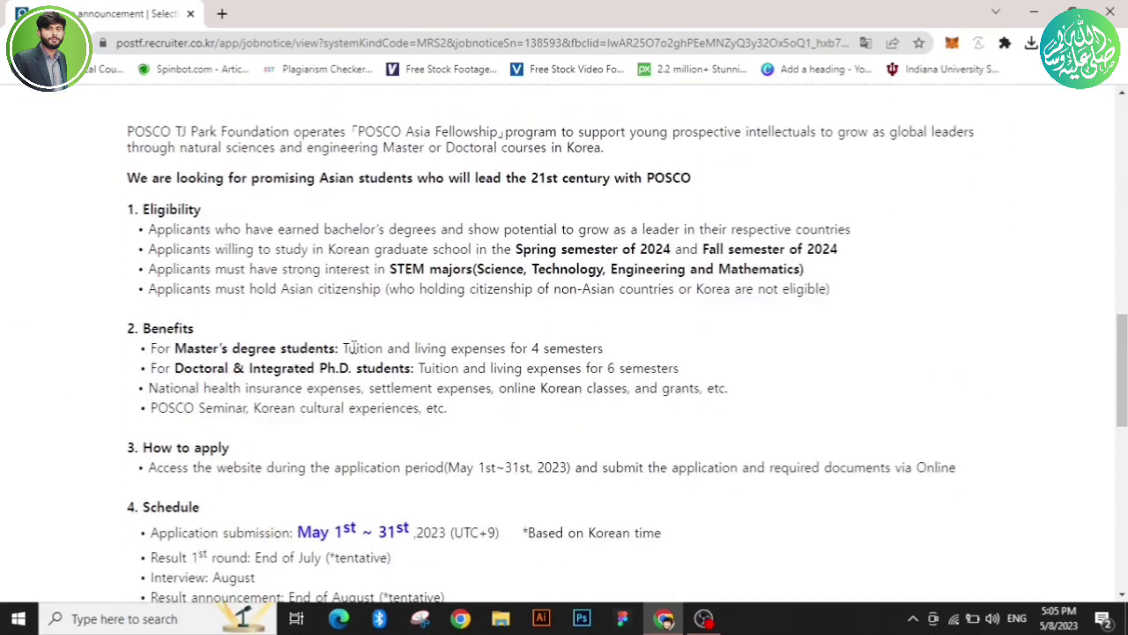
pyautogui.scroll(-5, 320, 332)
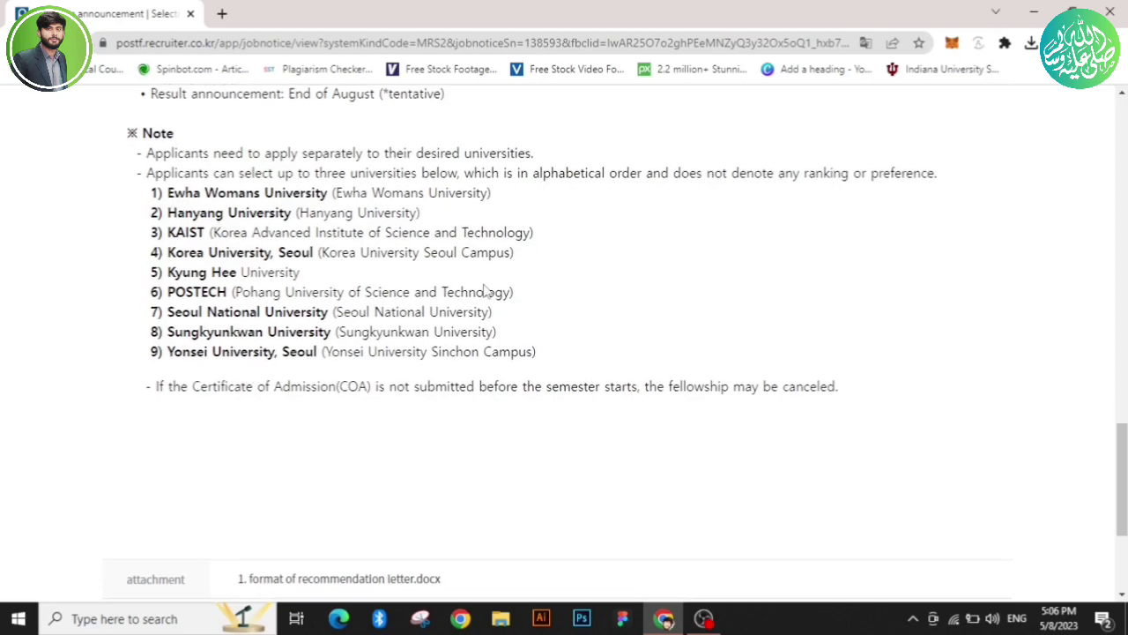
pyautogui.scroll(-2, 424, 314)
pyautogui.scroll(-1, 531, 343)
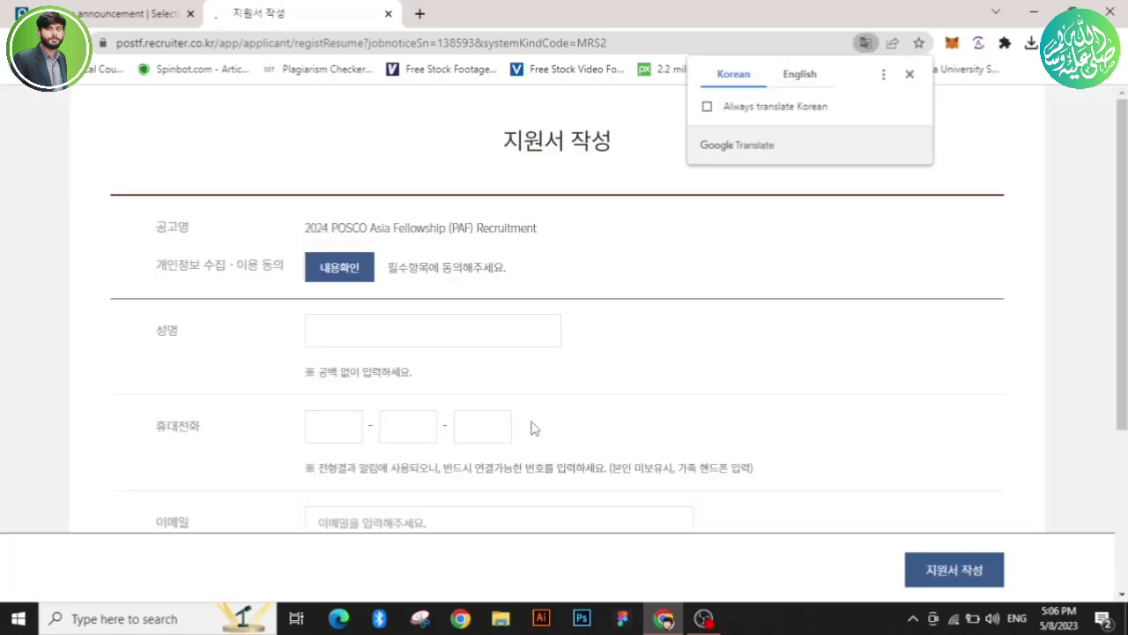
# Translate the form into English and enter the applicant's name and cell phone number.
pyautogui.click(791, 86)
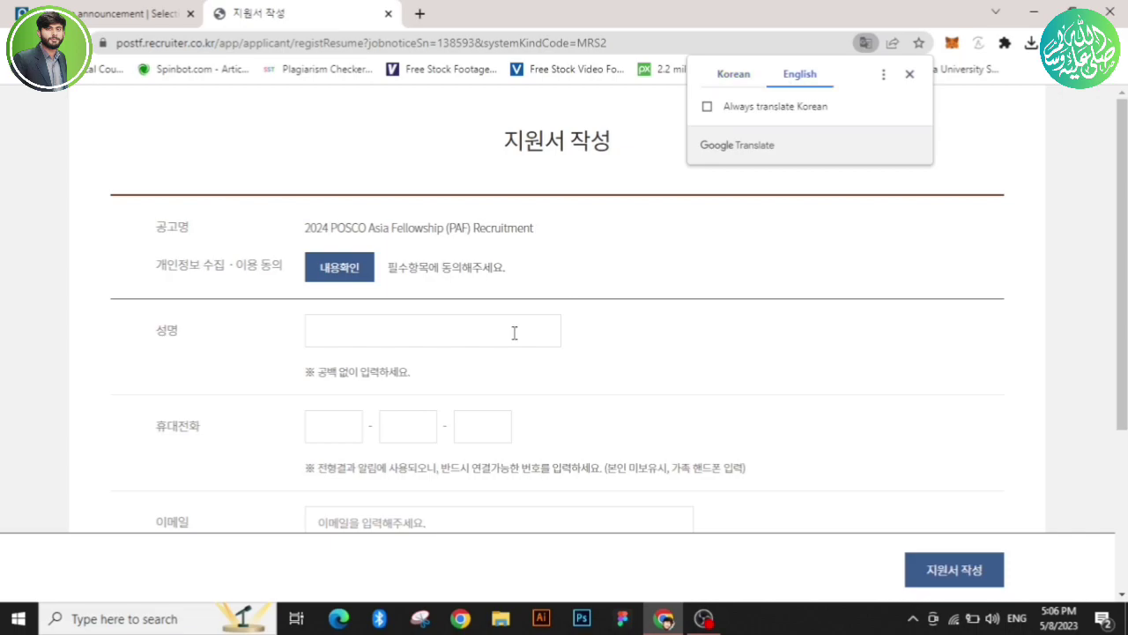
pyautogui.click(353, 329)
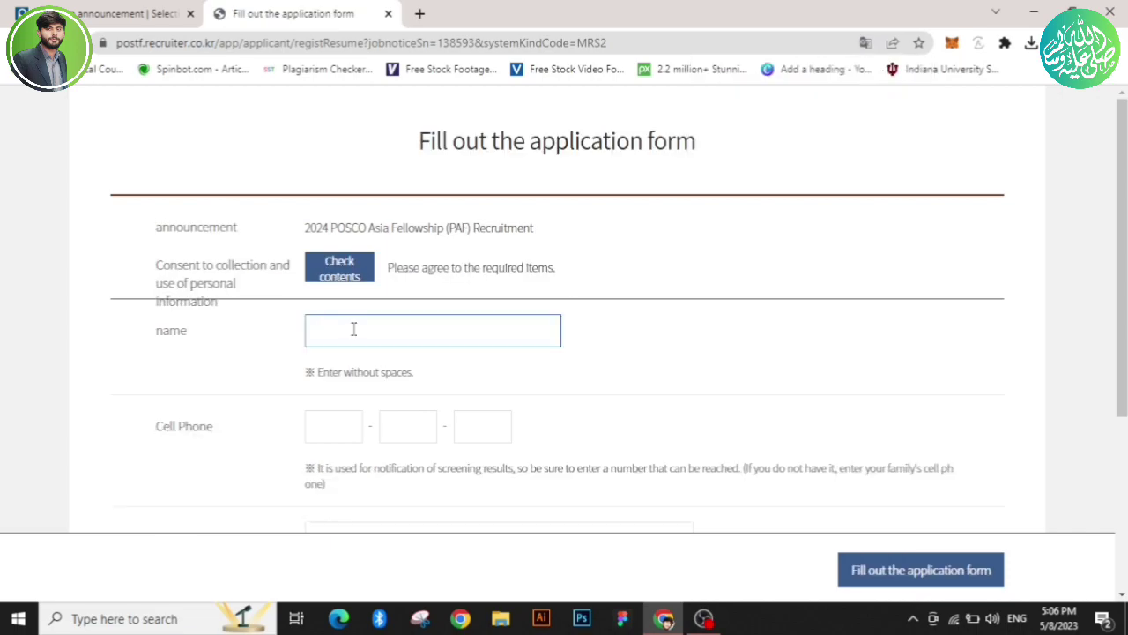
pyautogui.click(352, 423)
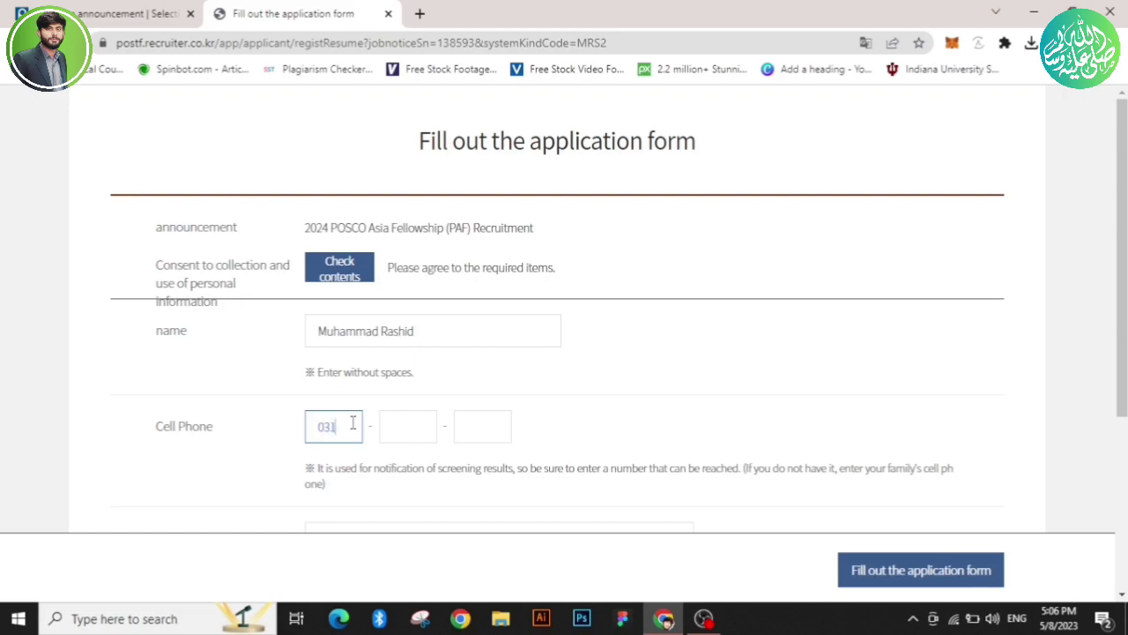
pyautogui.click(382, 428)
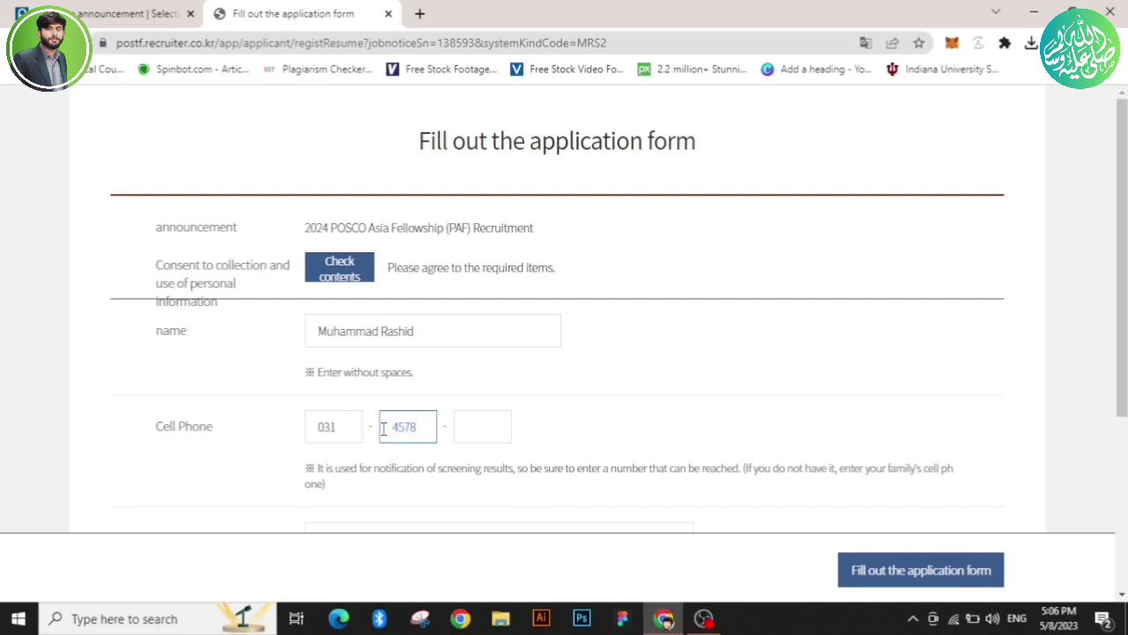
pyautogui.click(484, 428)
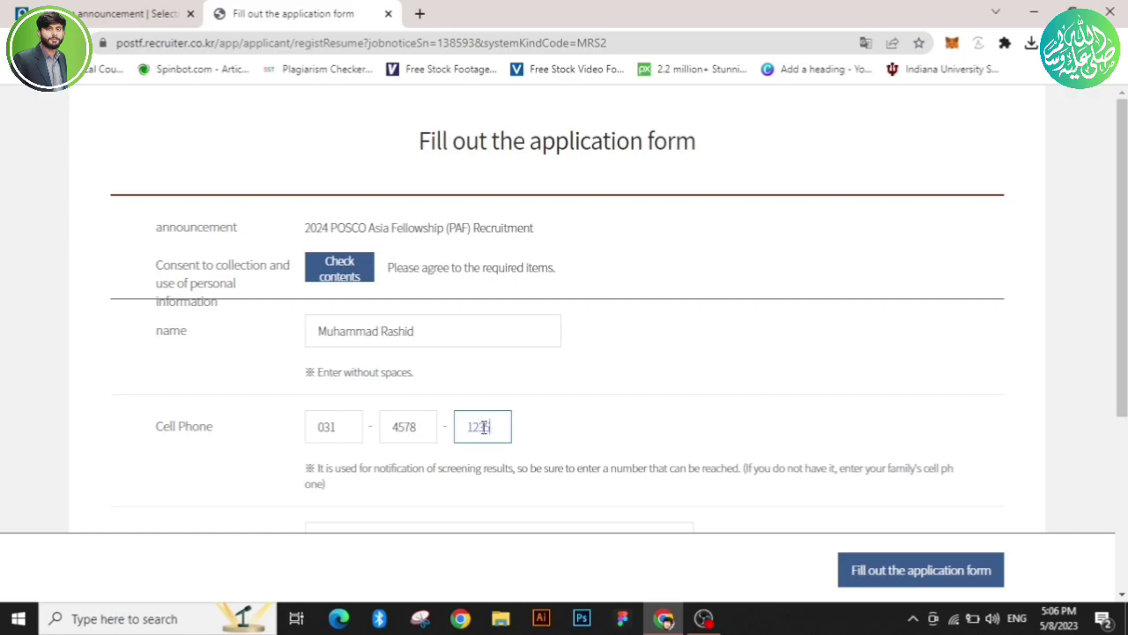
pyautogui.write('1235')
# Paste the applicant's e-mail into both the e-mail and confirm e-mail fields.
pyautogui.scroll(-1, 423, 441)
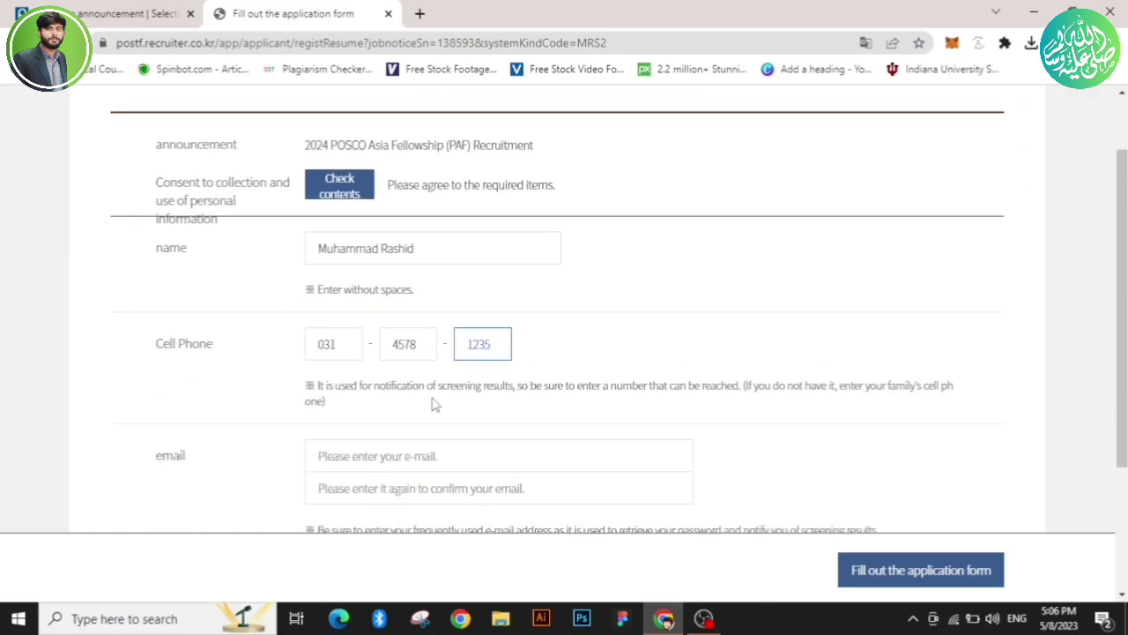
pyautogui.scroll(-1, 352, 381)
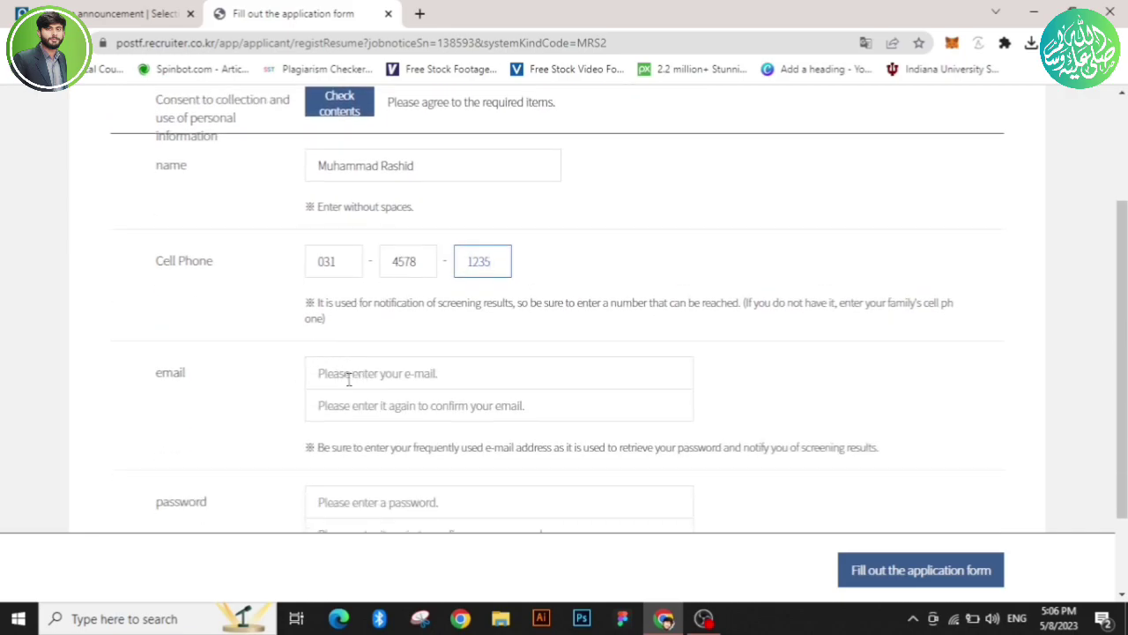
pyautogui.click(348, 373)
pyautogui.hotkey('ctrl', 'v')
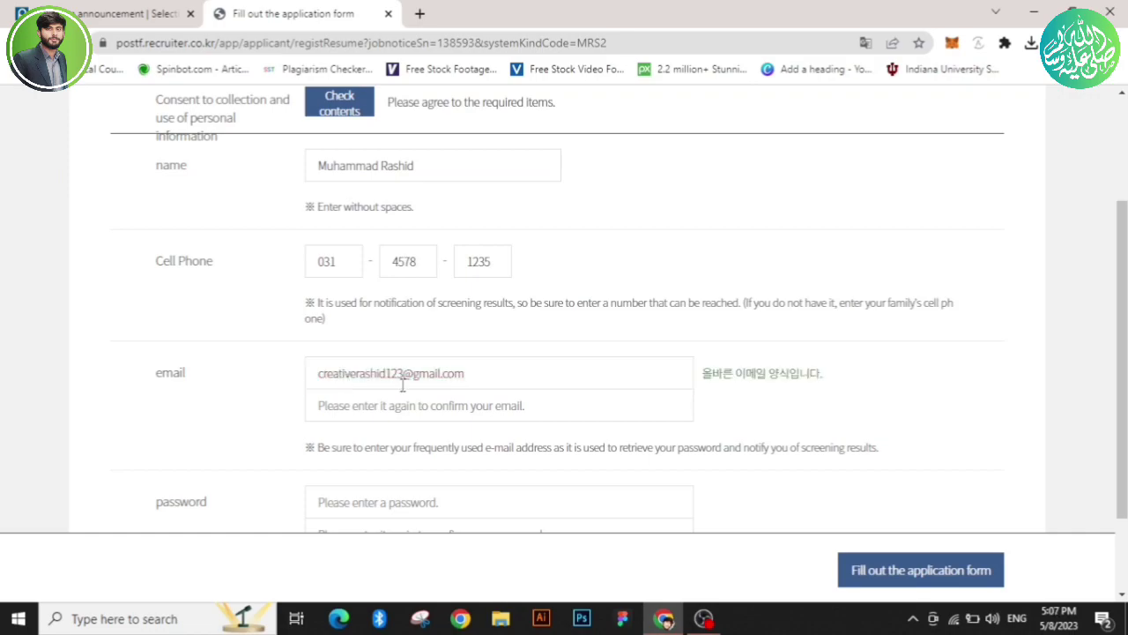
pyautogui.click(402, 405)
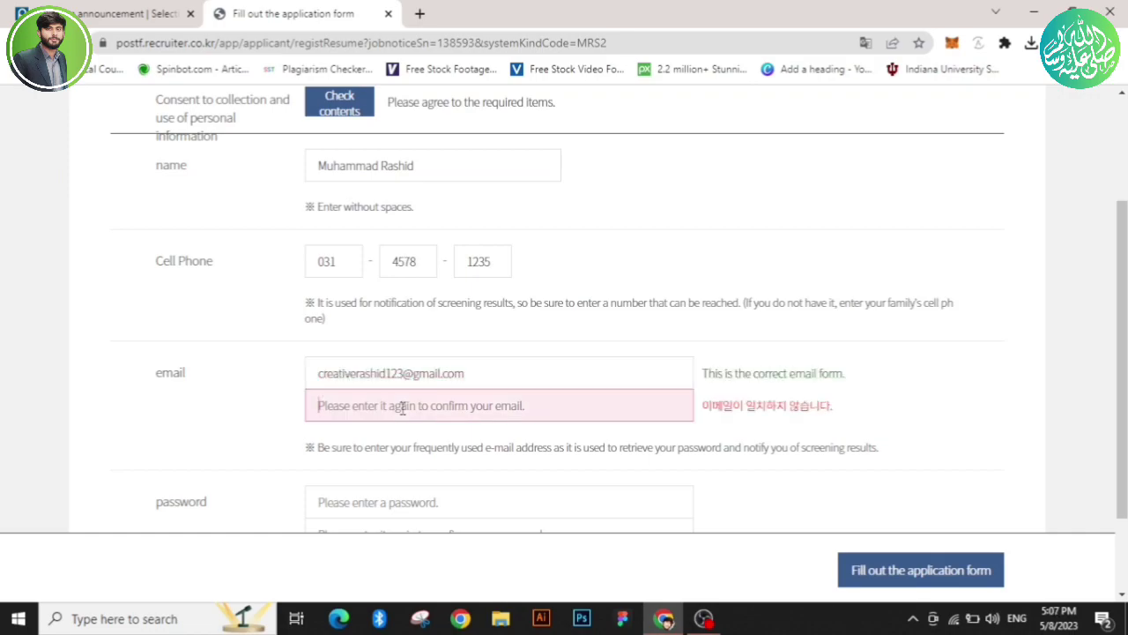
pyautogui.hotkey('ctrl', 'v')
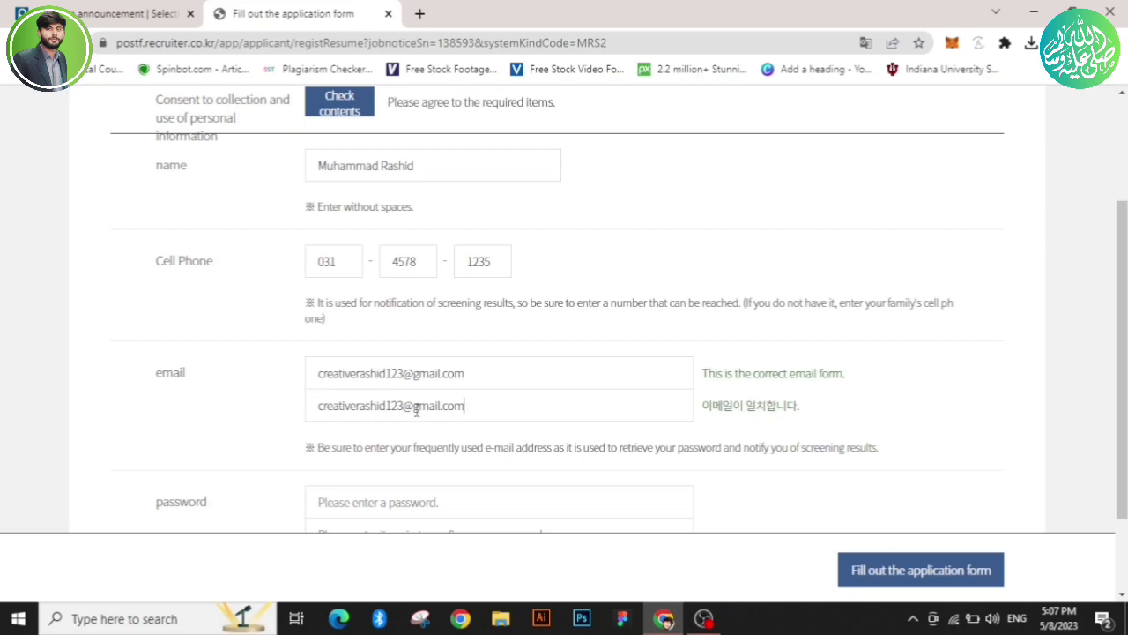
# Enter the account password and its confirmation.
pyautogui.scroll(-1, 417, 411)
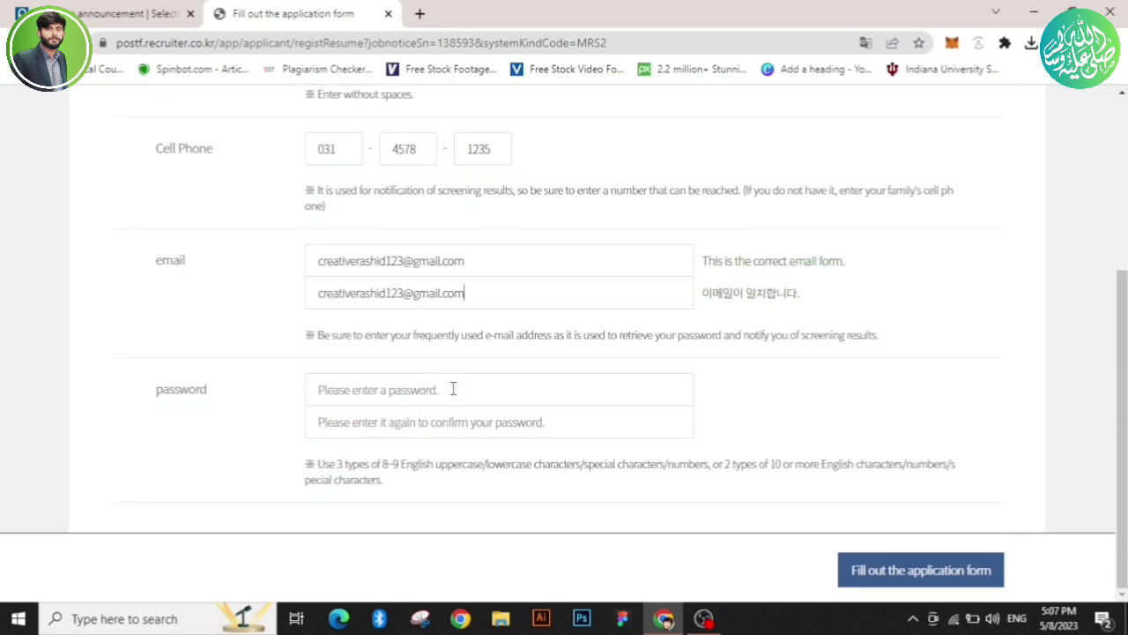
pyautogui.click(453, 389)
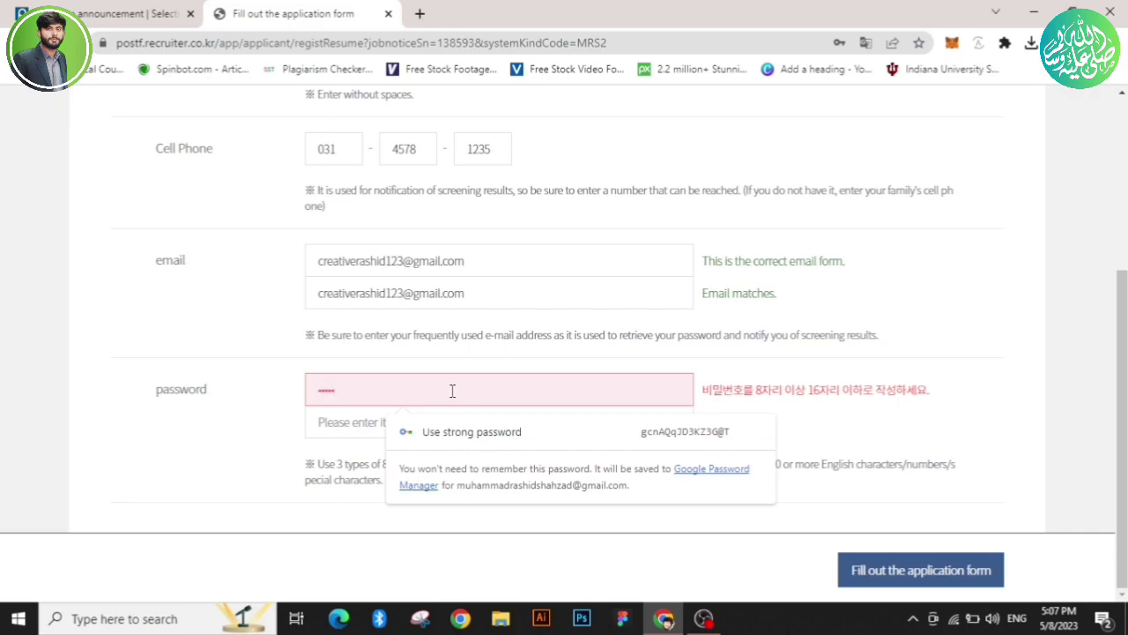
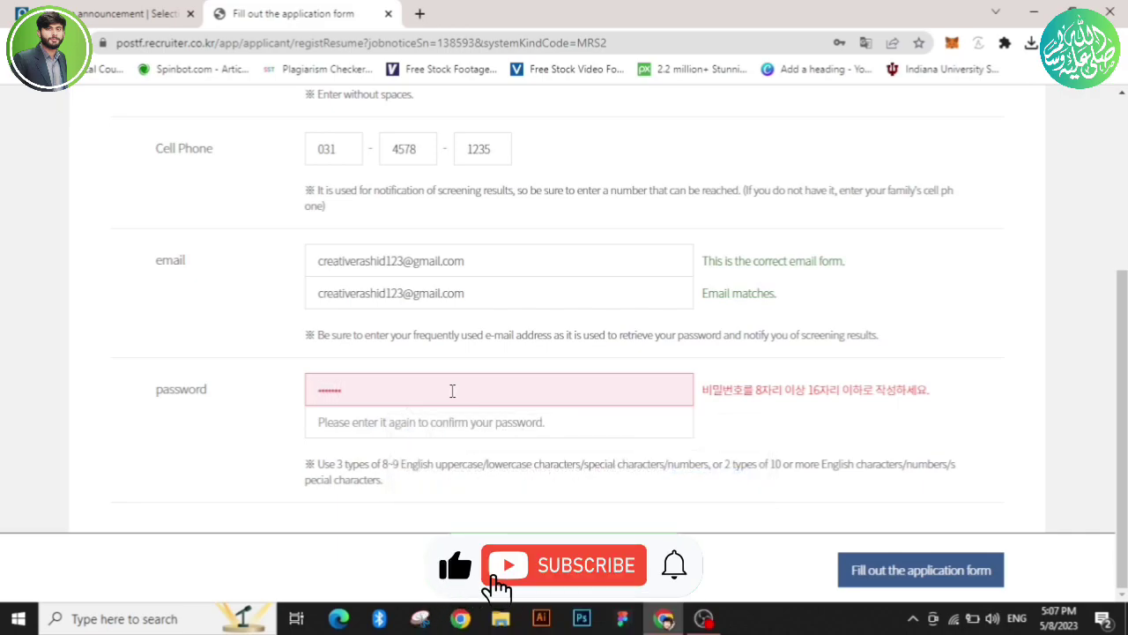
pyautogui.click(445, 419)
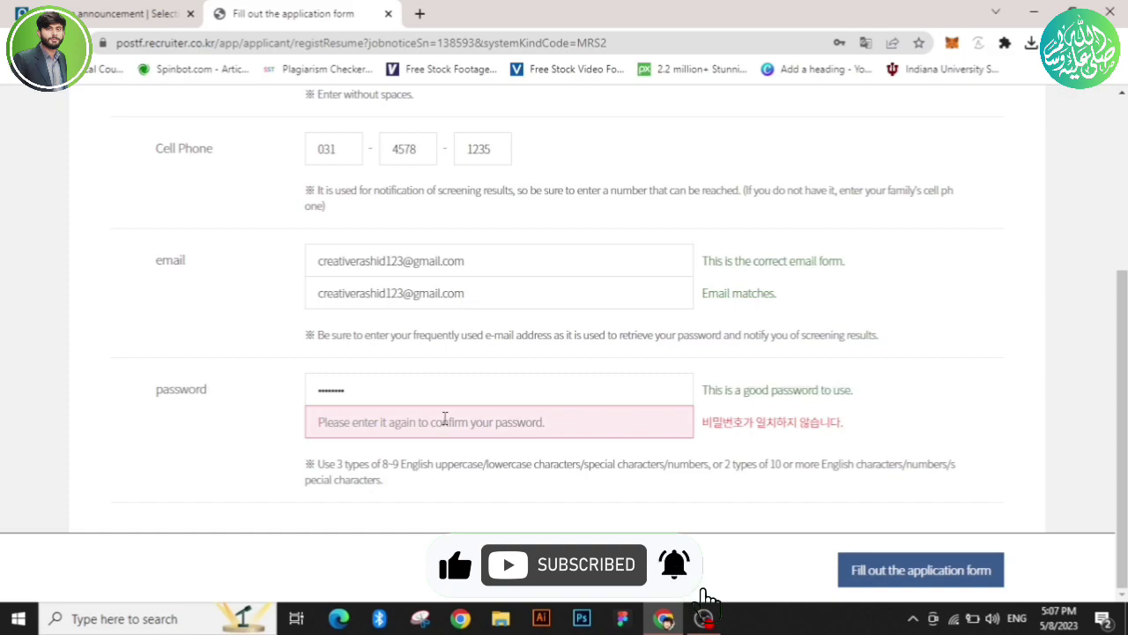
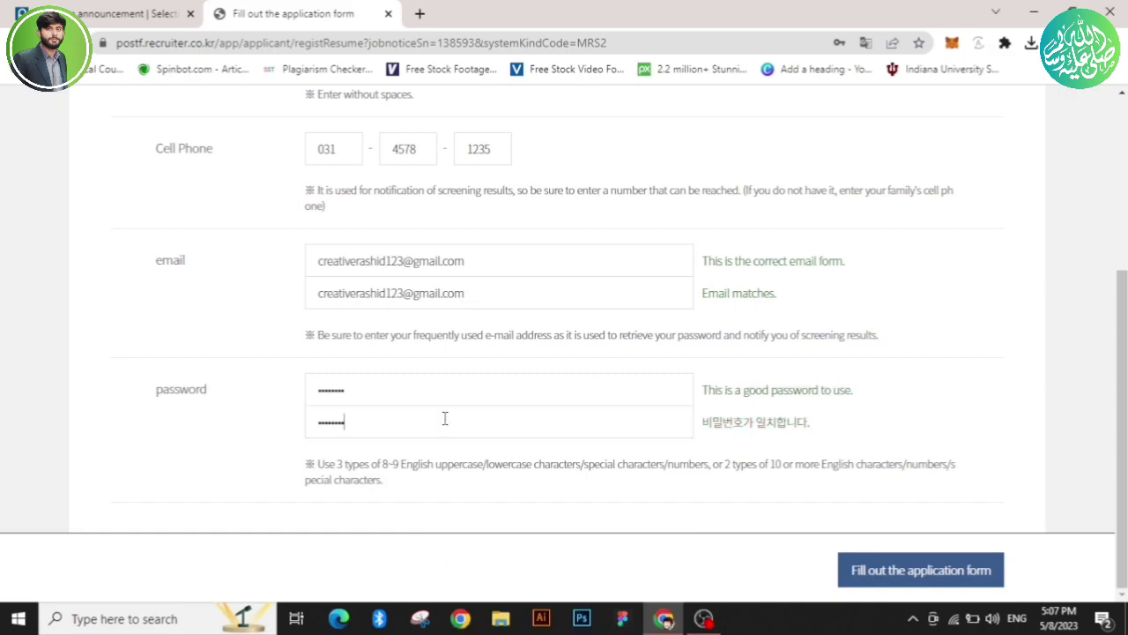
# Agree to the required personal-information consent in the Check contents terms.
pyautogui.click(902, 571)
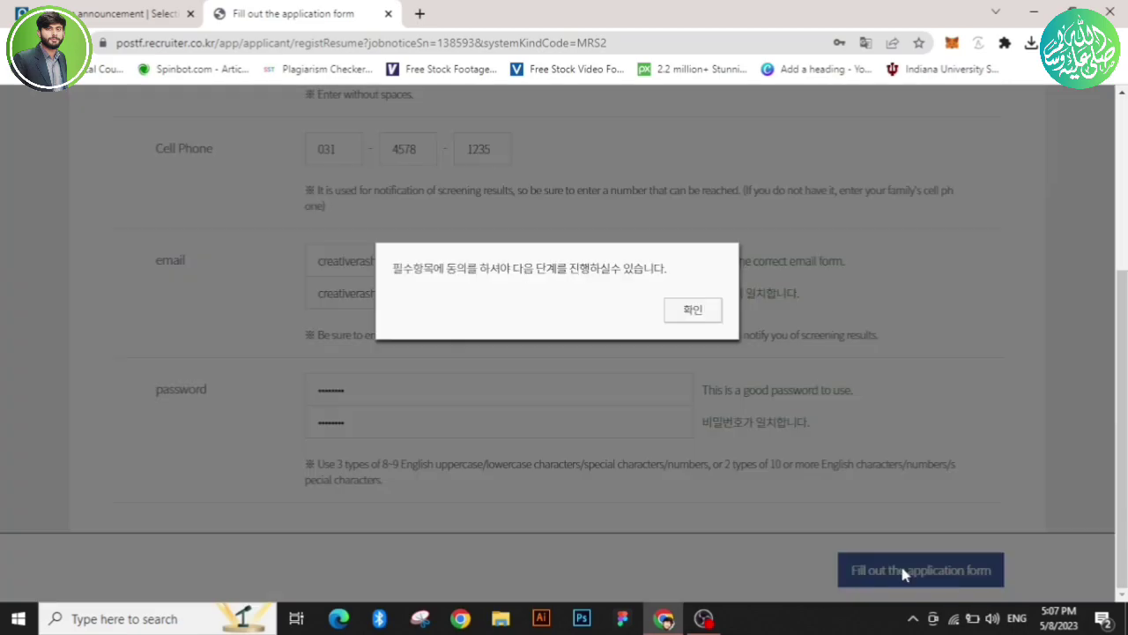
pyautogui.click(714, 327)
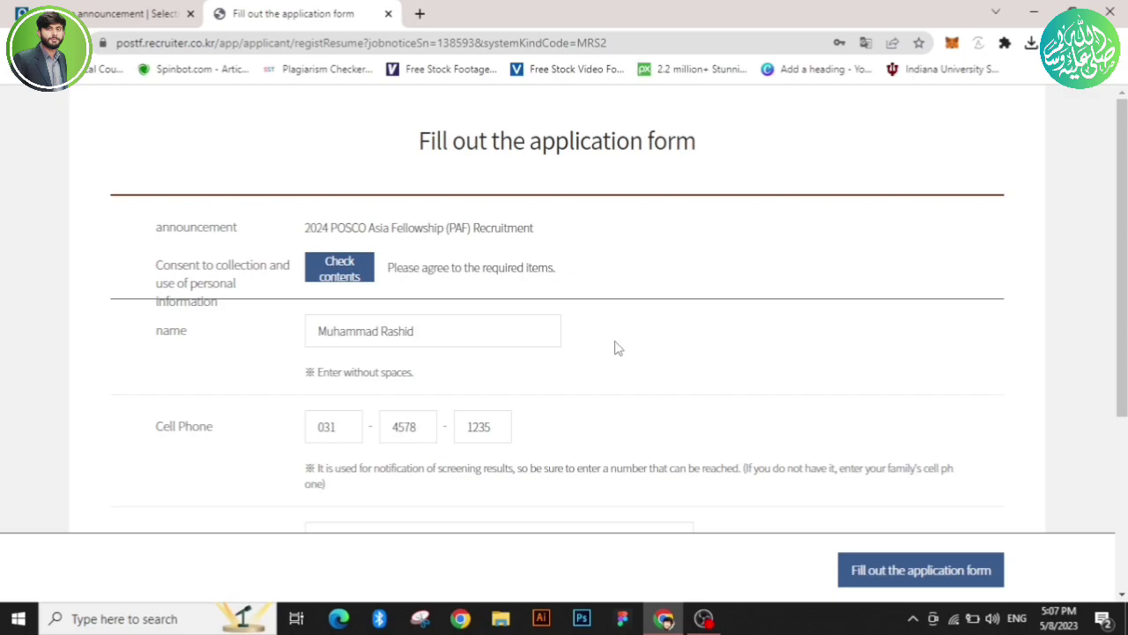
pyautogui.scroll(-3, 615, 348)
pyautogui.scroll(3, 529, 335)
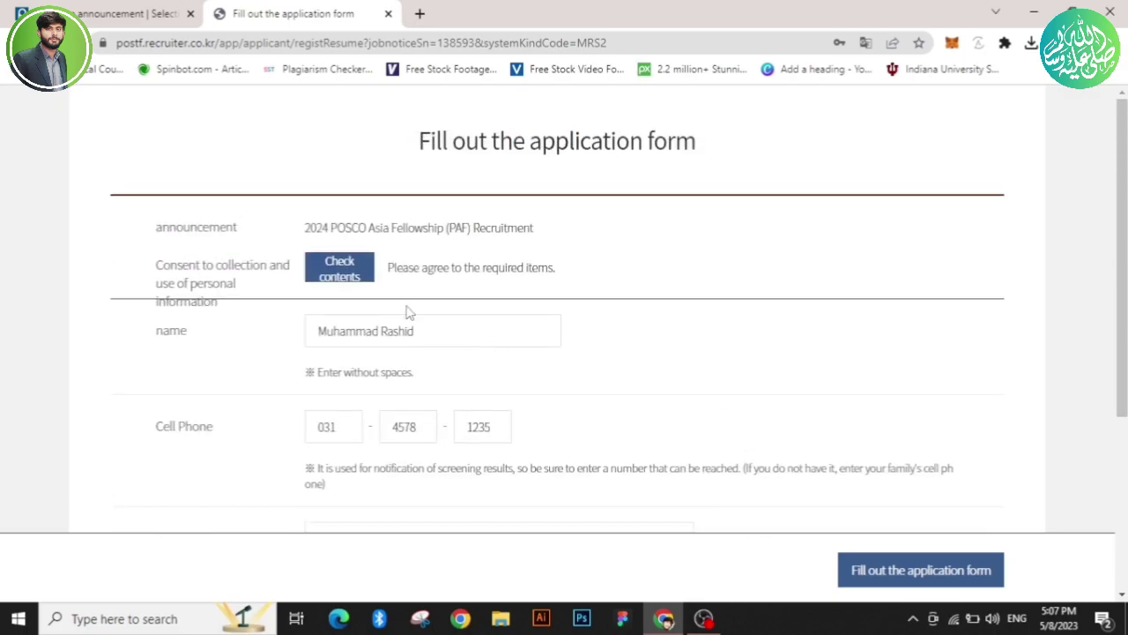
pyautogui.click(350, 271)
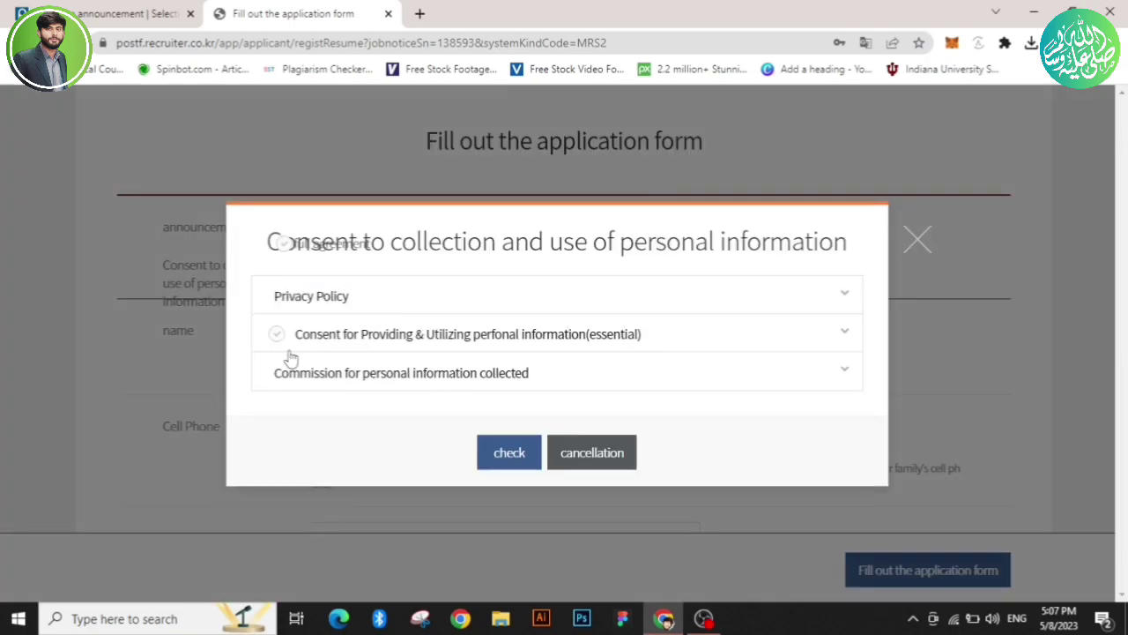
pyautogui.click(276, 333)
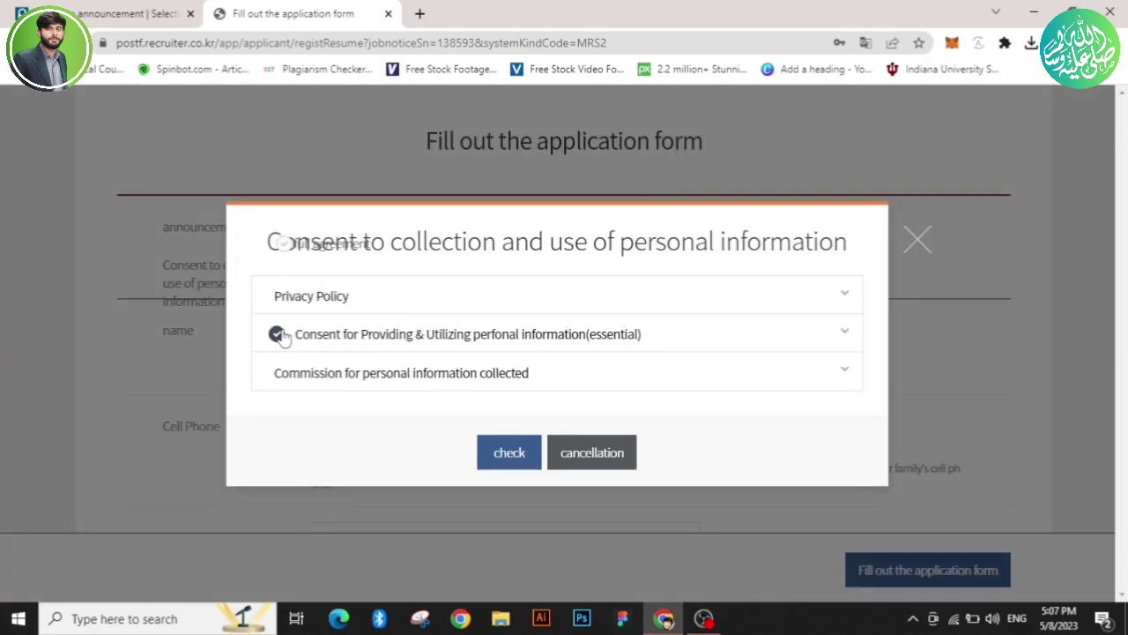
pyautogui.click(523, 453)
# Submit the basic details and confirm to open the application form.
pyautogui.scroll(-3, 716, 405)
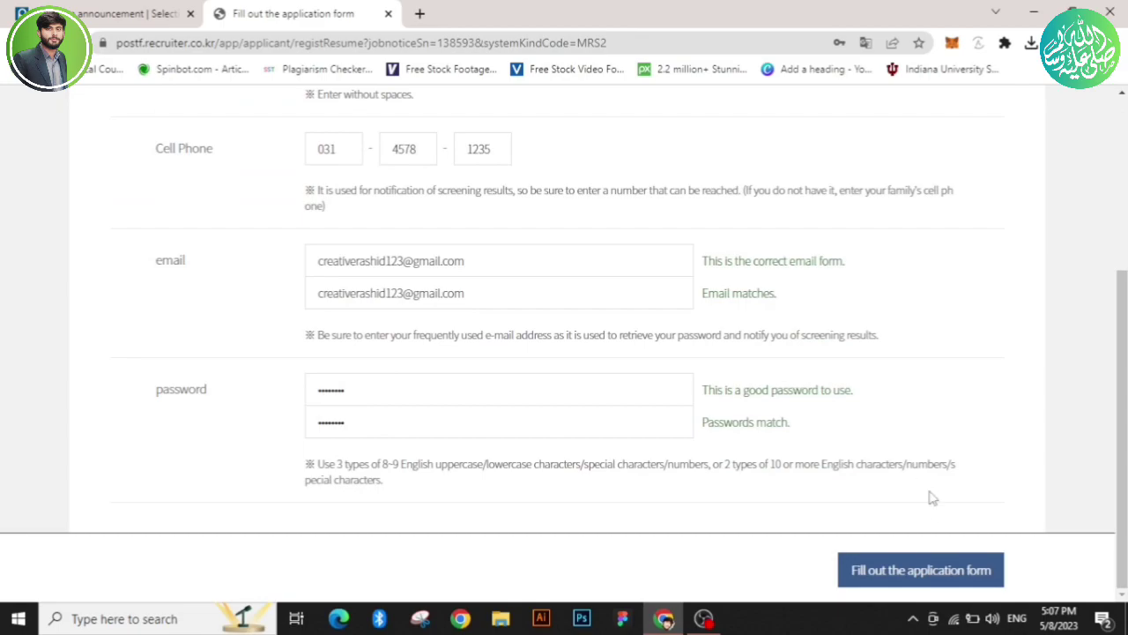
pyautogui.click(923, 574)
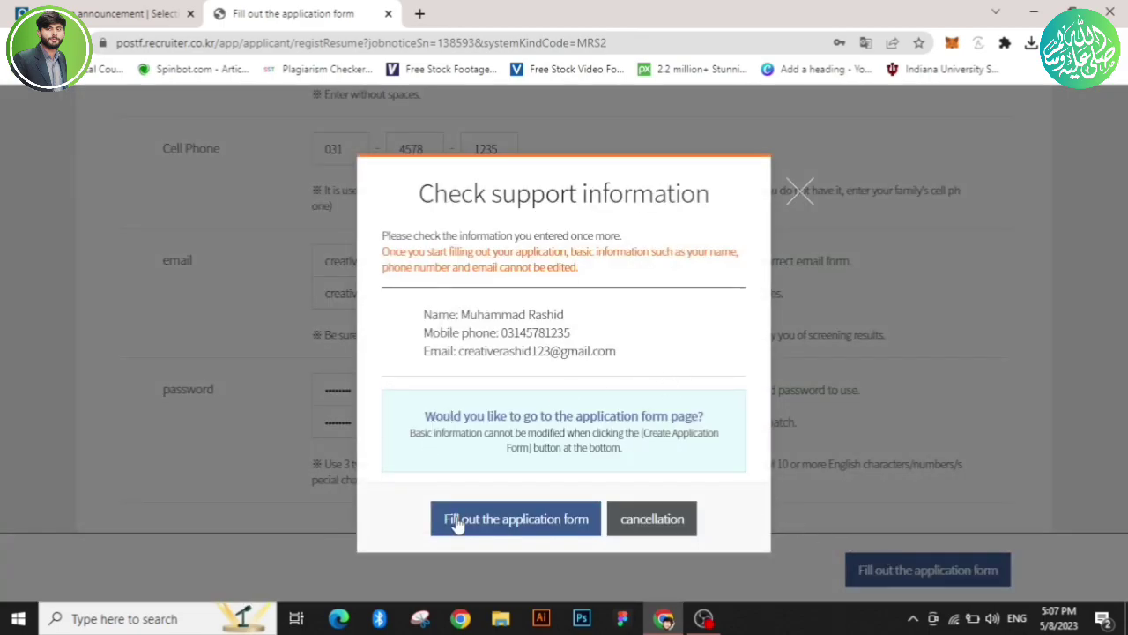
pyautogui.click(508, 520)
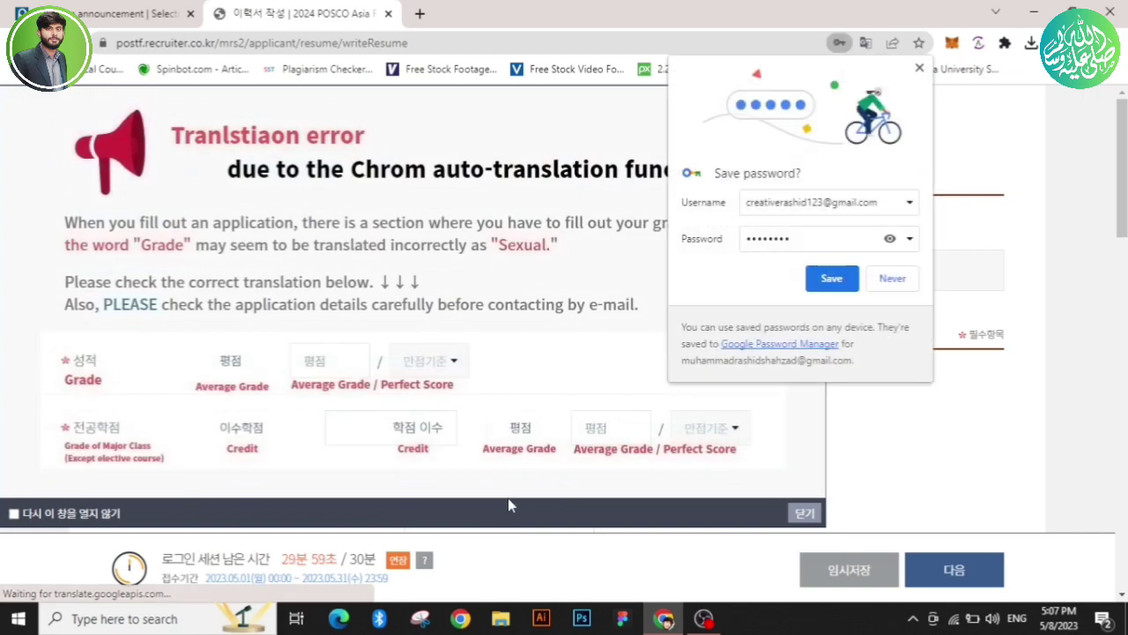
# Translate the resume page to English, enter the applicant's English name and set gender to other.
pyautogui.click(920, 68)
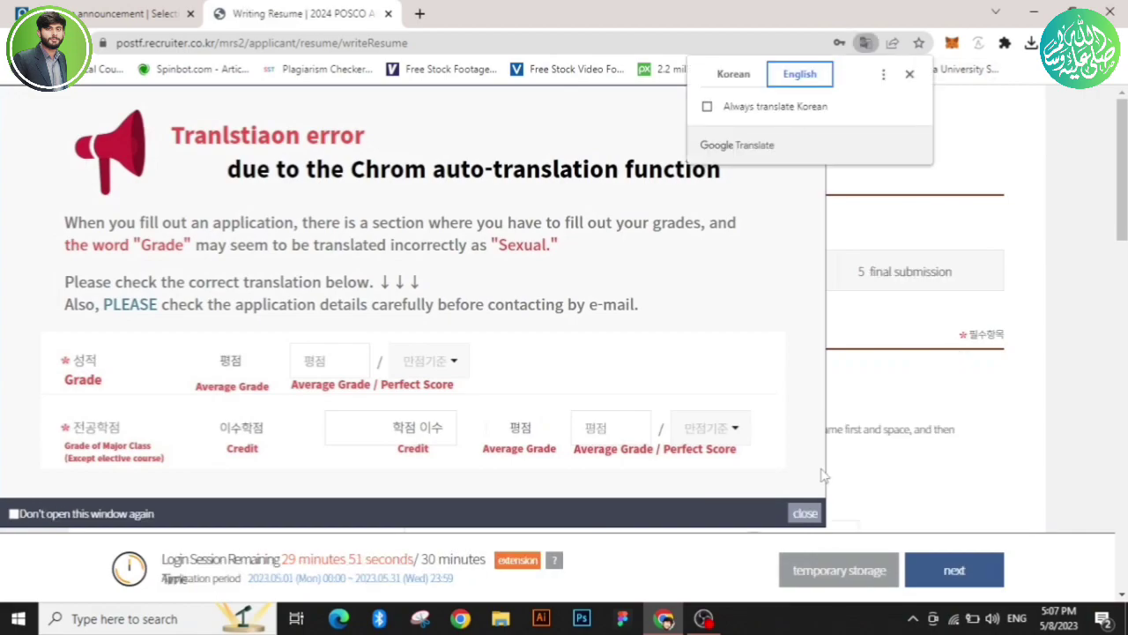
pyautogui.click(923, 370)
pyautogui.scroll(-2, 395, 344)
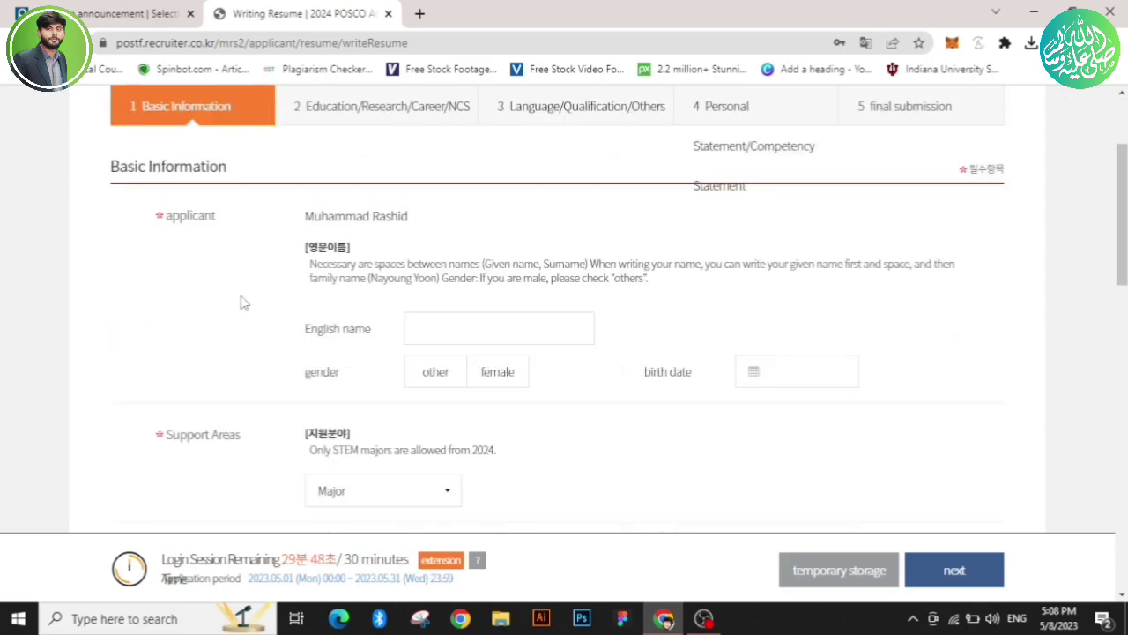
pyautogui.click(433, 322)
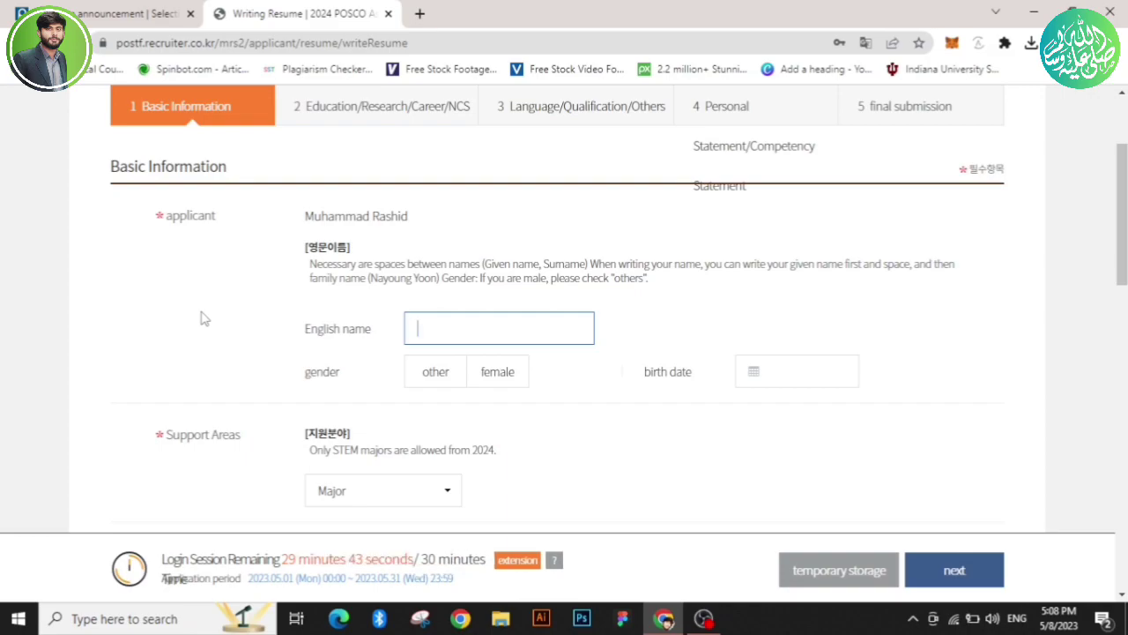
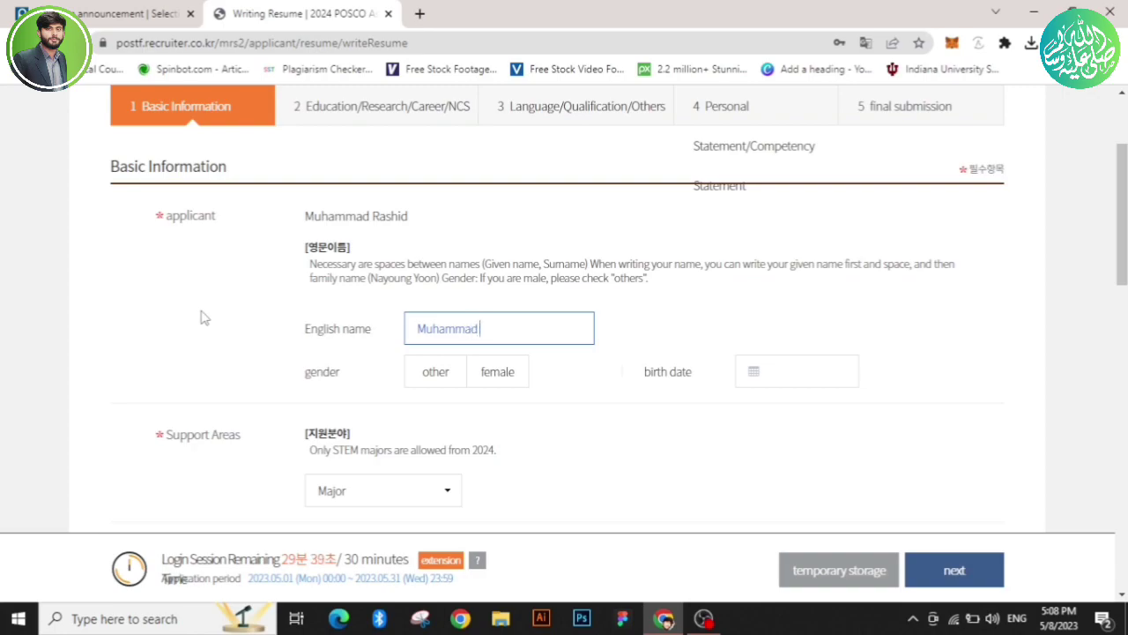
pyautogui.click(460, 386)
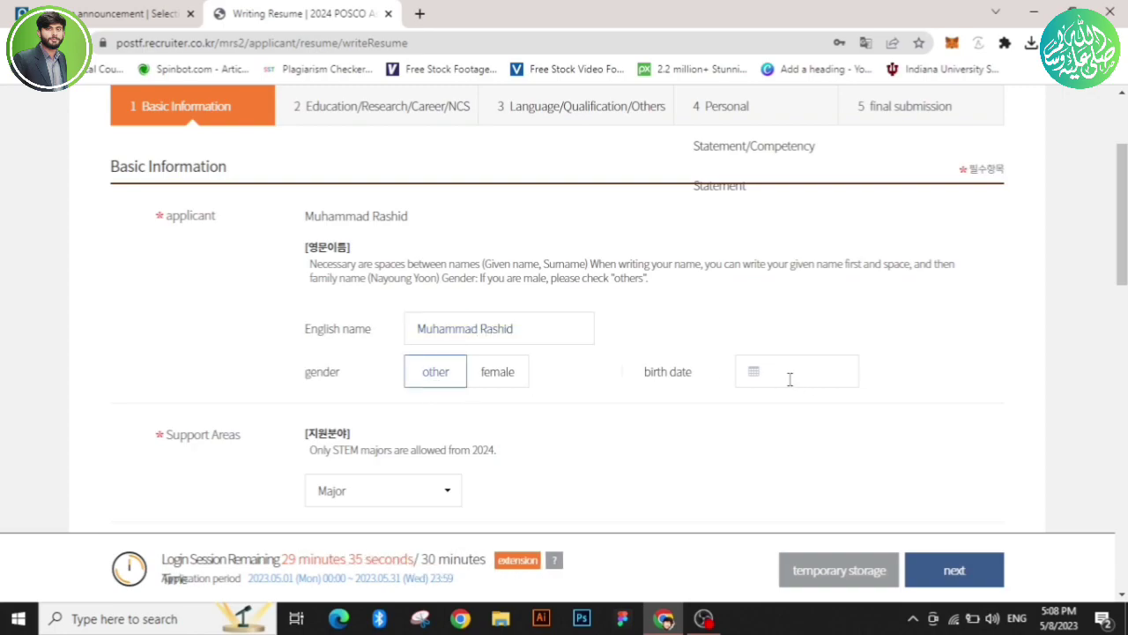
# Set the birth date to May 2, 1996.
pyautogui.click(758, 371)
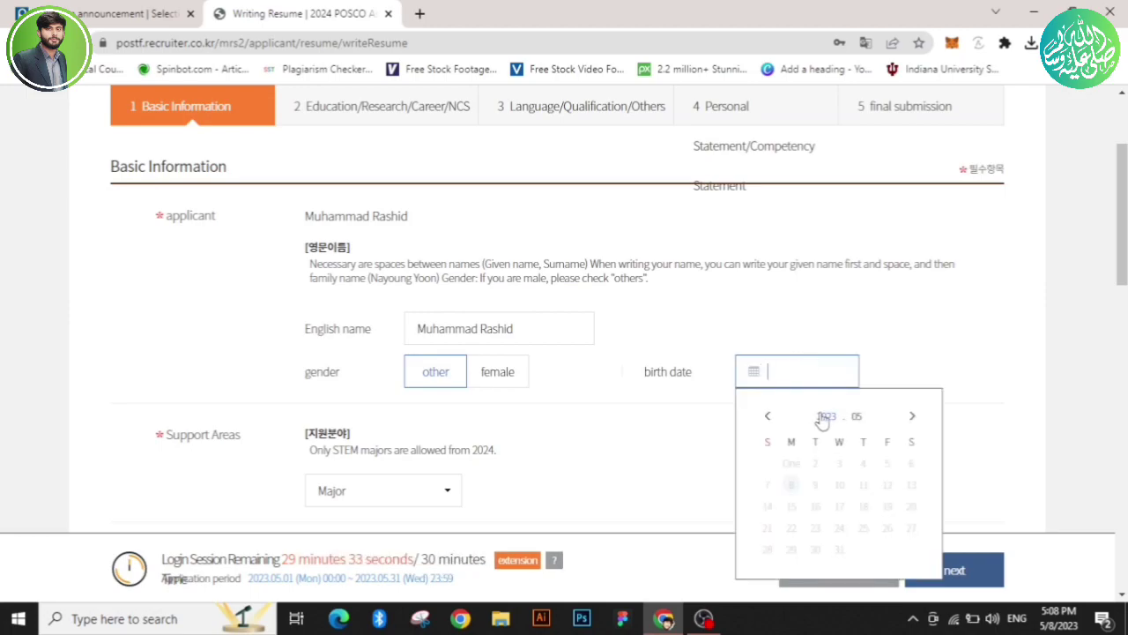
pyautogui.click(826, 416)
pyautogui.click(767, 416)
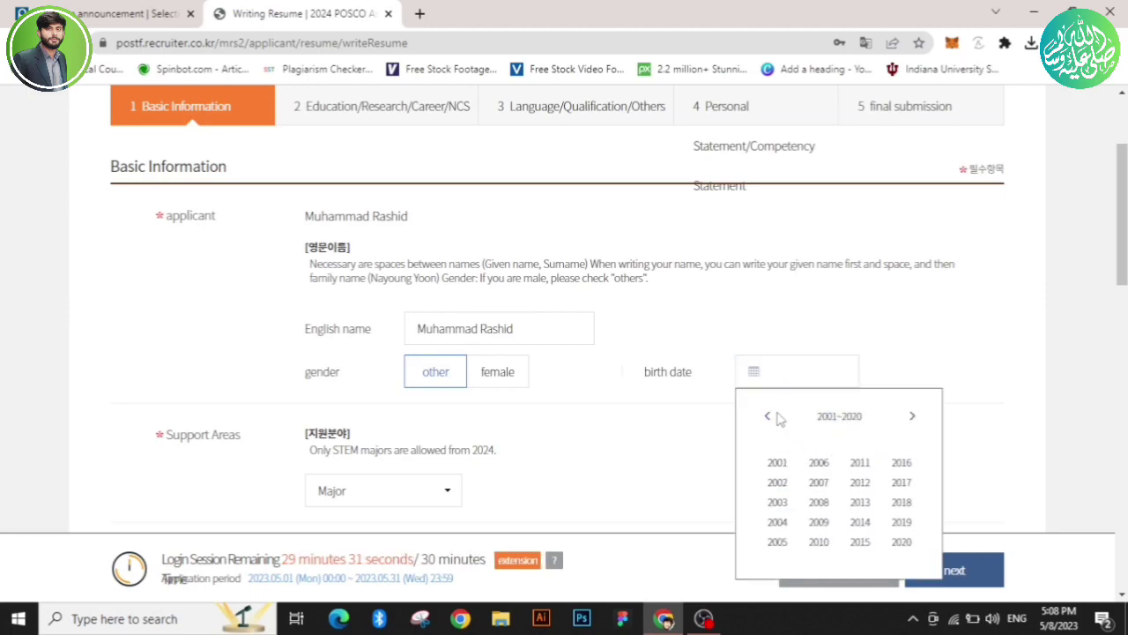
pyautogui.click(767, 416)
pyautogui.click(892, 465)
pyautogui.click(840, 527)
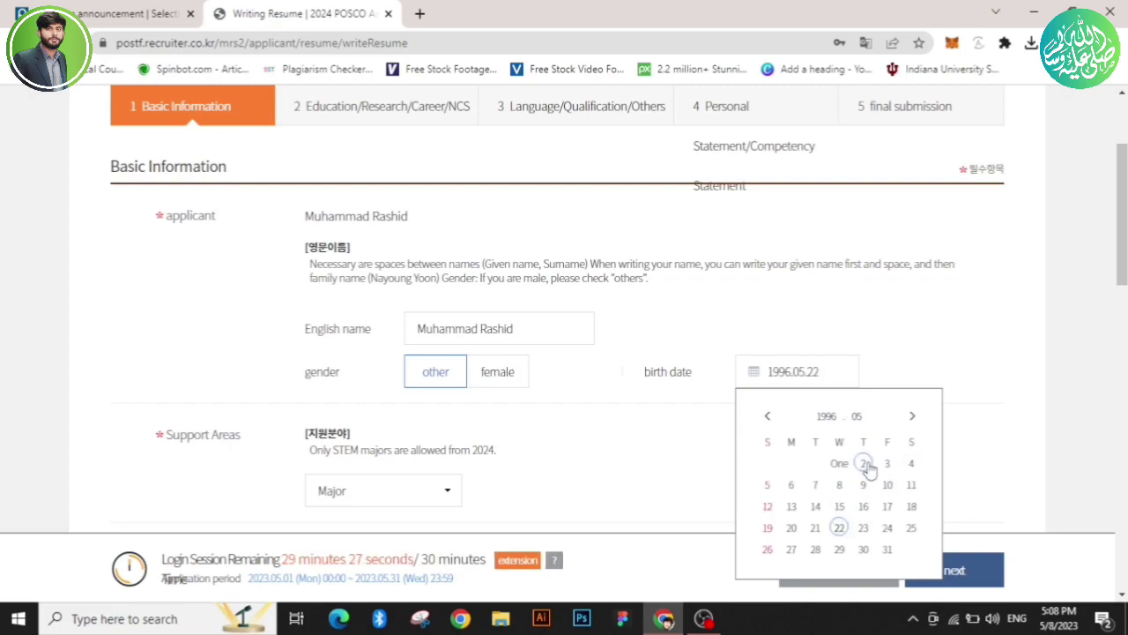
pyautogui.click(864, 463)
pyautogui.click(635, 377)
# Choose STEM as support area, Poster / SNS announcement as support path, and Ph.D. course.
pyautogui.scroll(-1, 432, 404)
pyautogui.scroll(-1, 432, 404)
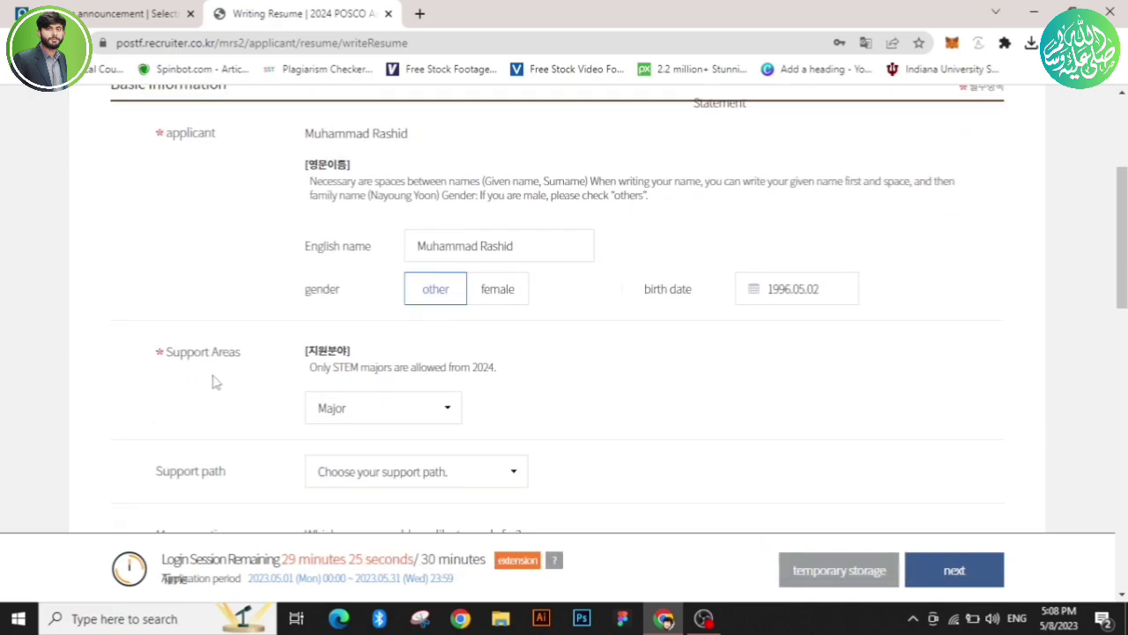
pyautogui.click(370, 408)
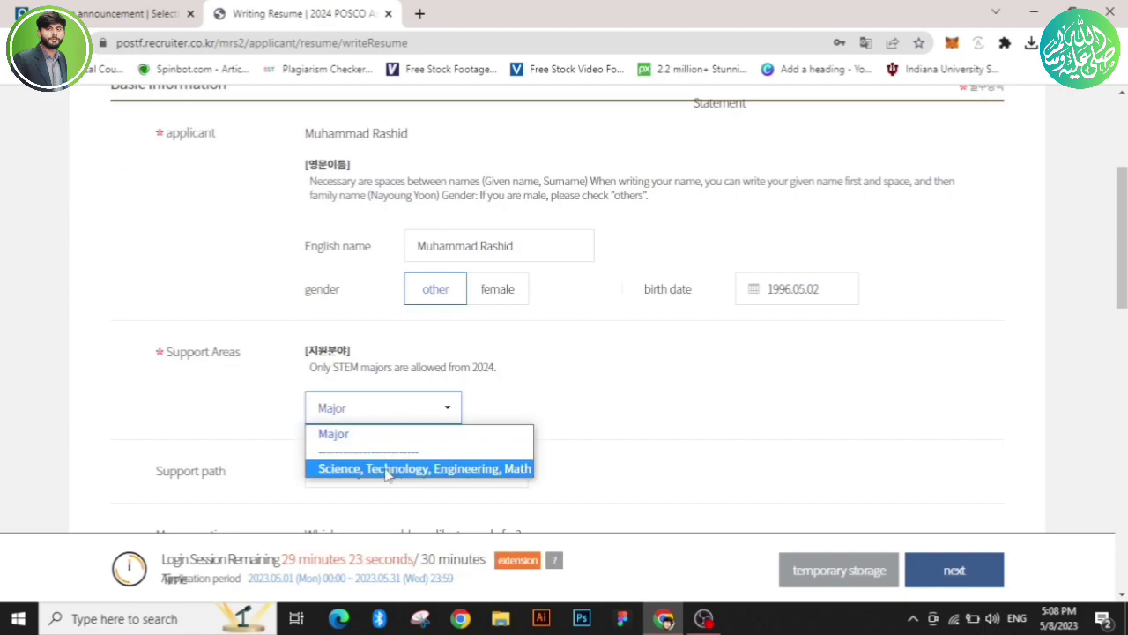
pyautogui.click(388, 468)
pyautogui.scroll(-2, 453, 343)
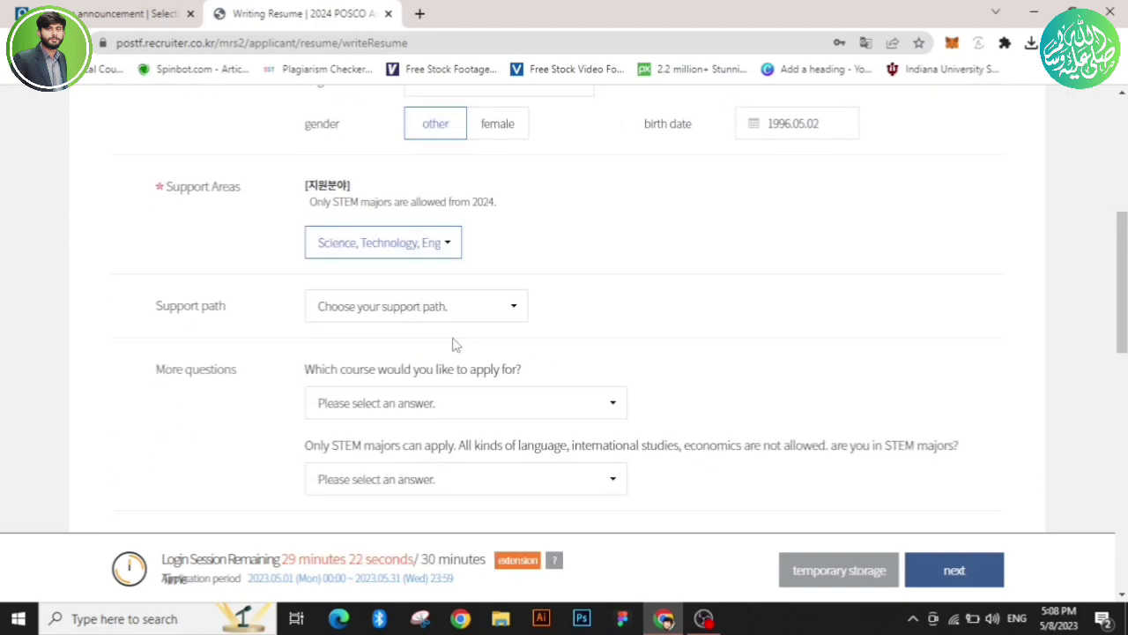
pyautogui.click(523, 316)
pyautogui.click(467, 367)
pyautogui.scroll(-2, 467, 370)
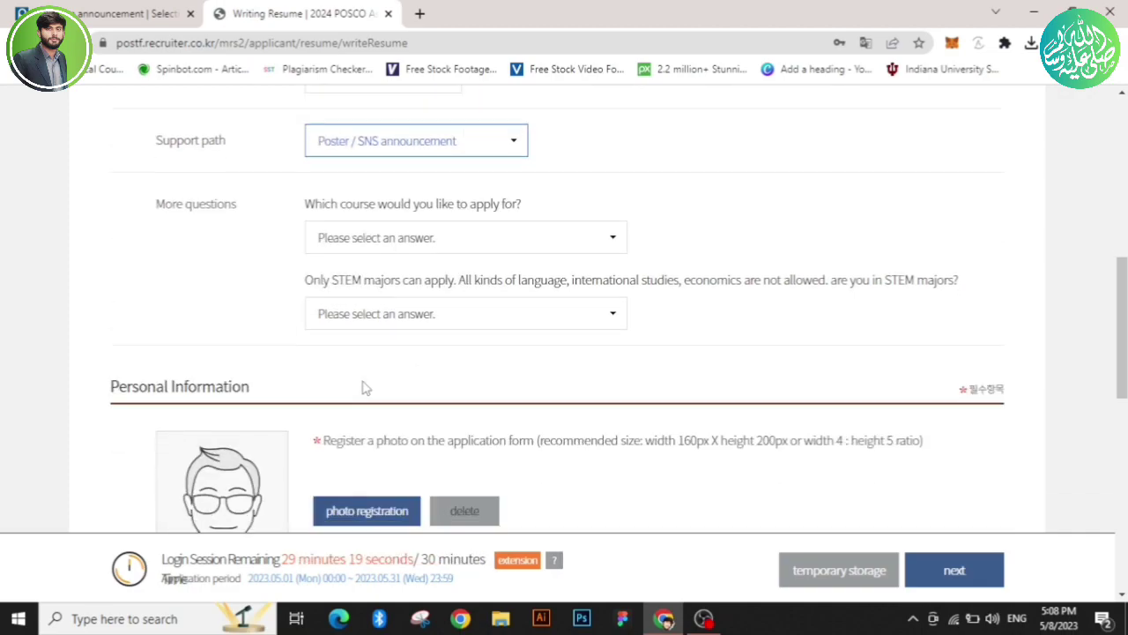
pyautogui.click(447, 245)
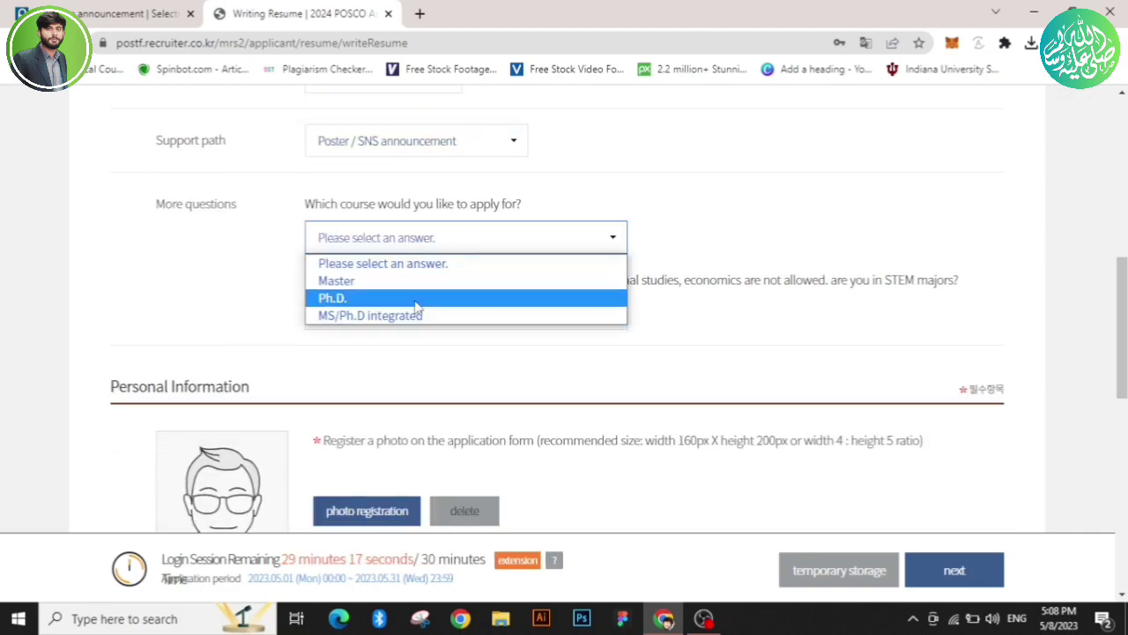
pyautogui.click(415, 297)
pyautogui.click(391, 237)
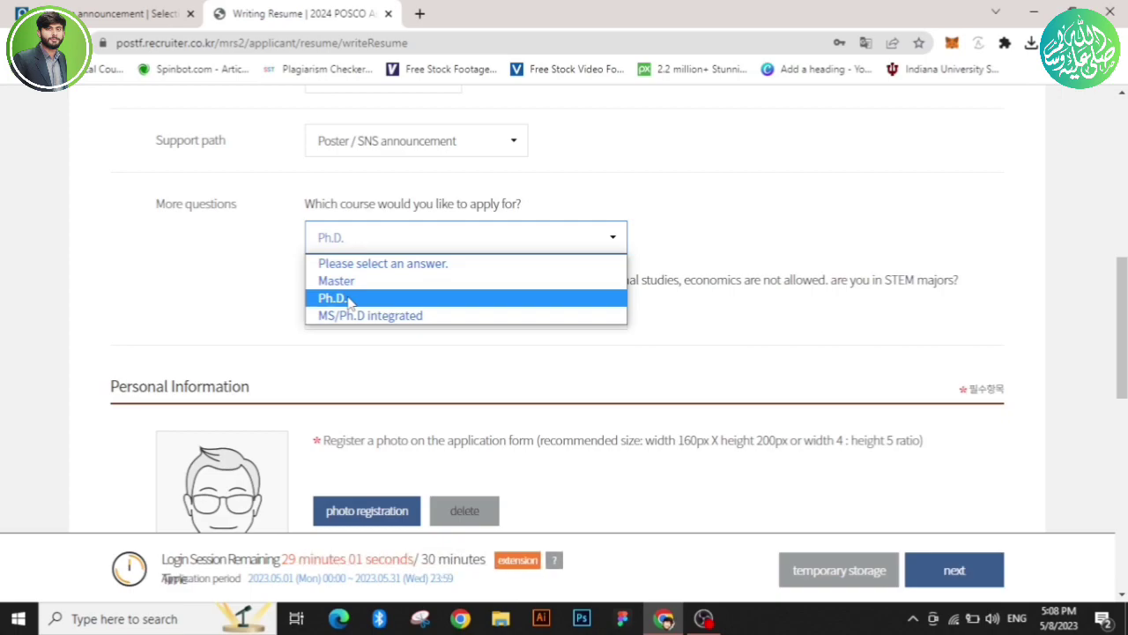
pyautogui.click(349, 299)
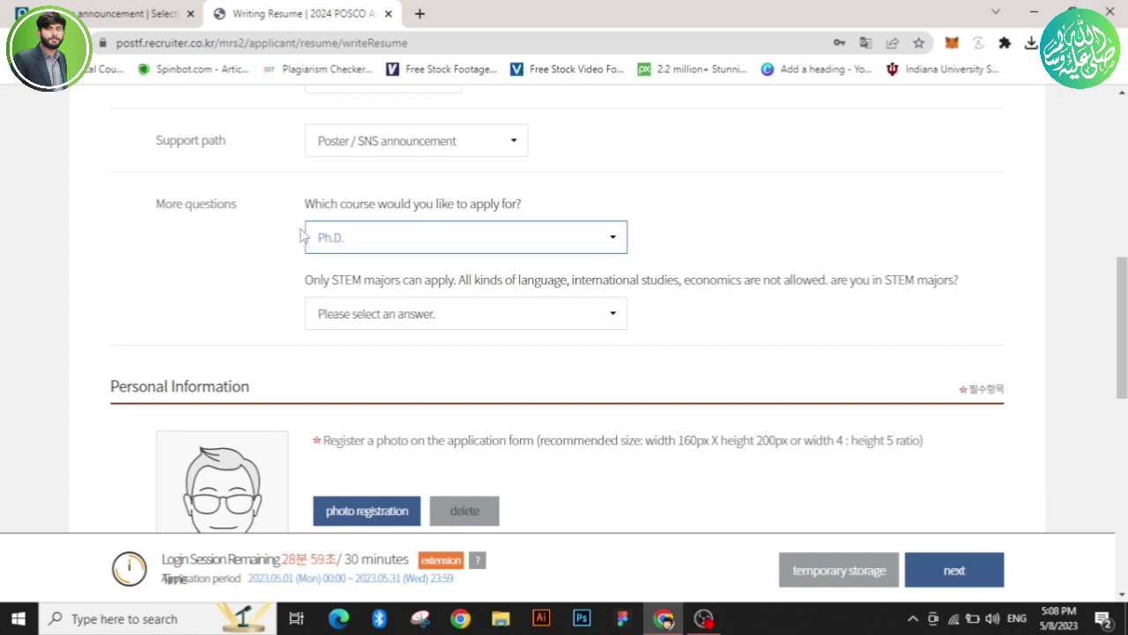
# Answer Yes to the STEM-majors question.
pyautogui.scroll(-3, 270, 327)
pyautogui.scroll(2, 368, 281)
pyautogui.scroll(1, 369, 280)
pyautogui.click(456, 313)
pyautogui.click(385, 357)
pyautogui.scroll(-1, 317, 300)
pyautogui.scroll(-1, 264, 389)
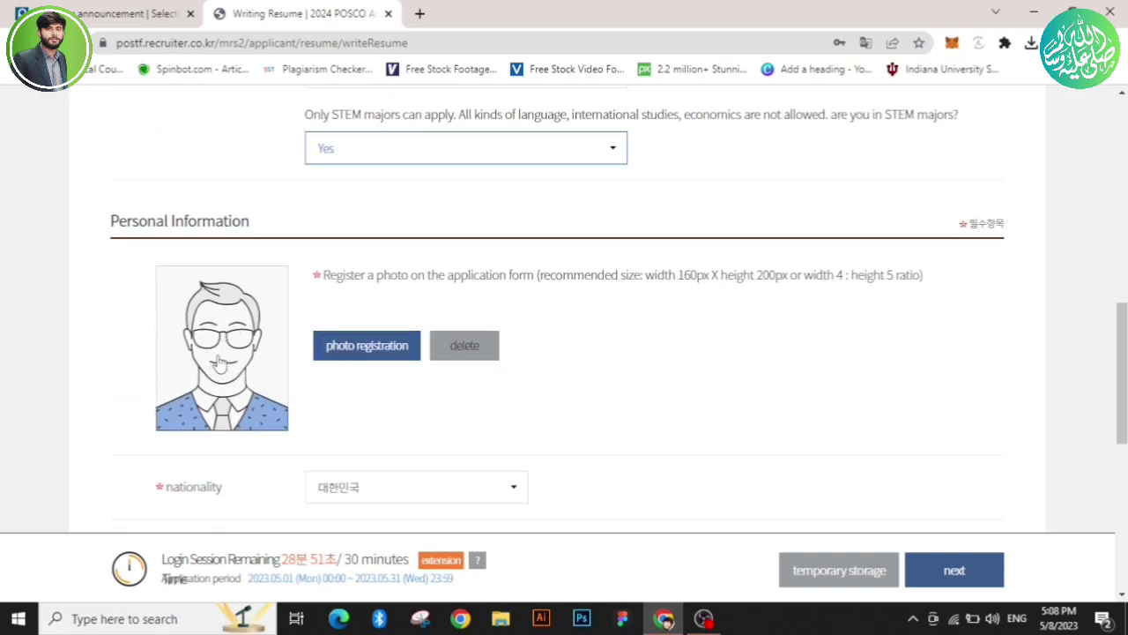
# Upload the portrait image from the Downloads folder as the application photo.
pyautogui.click(362, 357)
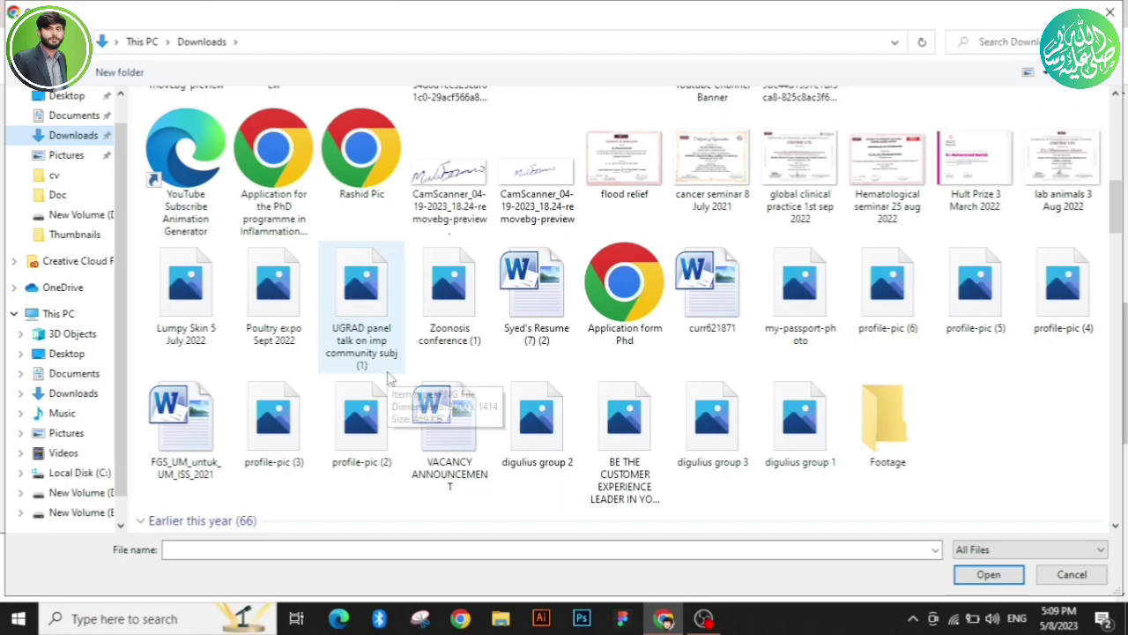
pyautogui.scroll(-4, 388, 377)
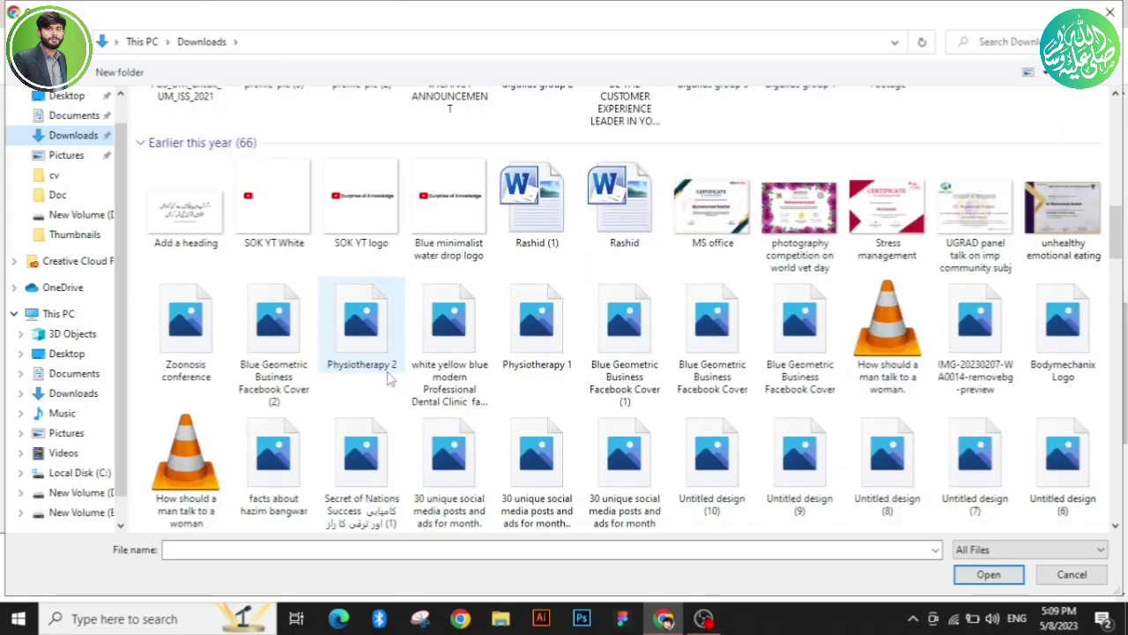
pyautogui.scroll(-2, 388, 377)
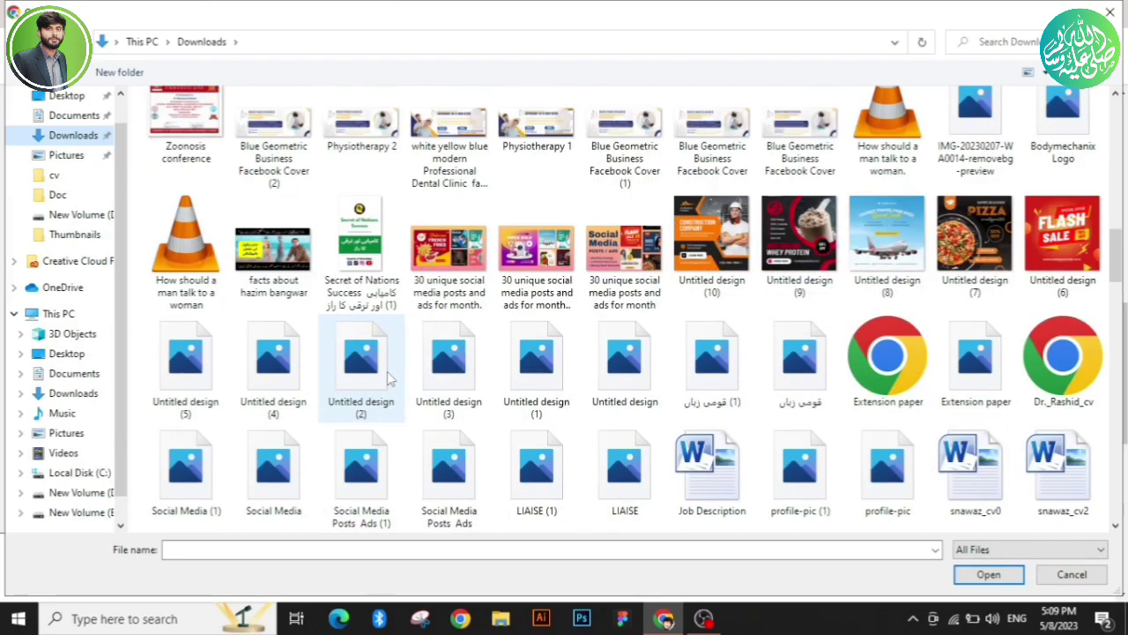
pyautogui.scroll(-3, 387, 377)
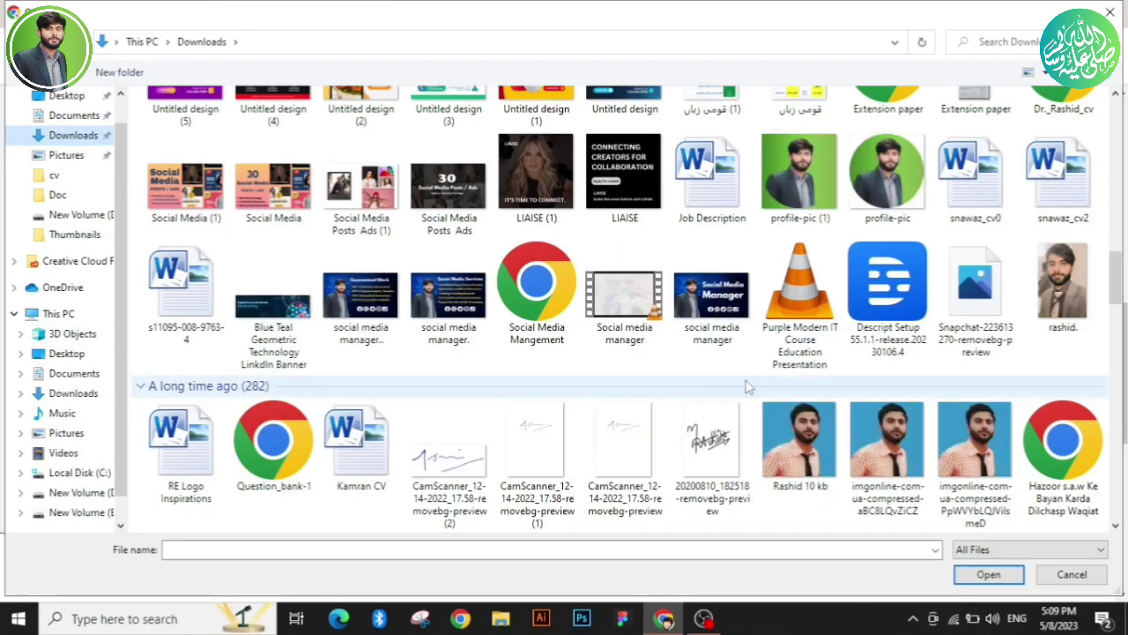
pyautogui.doubleClick(961, 458)
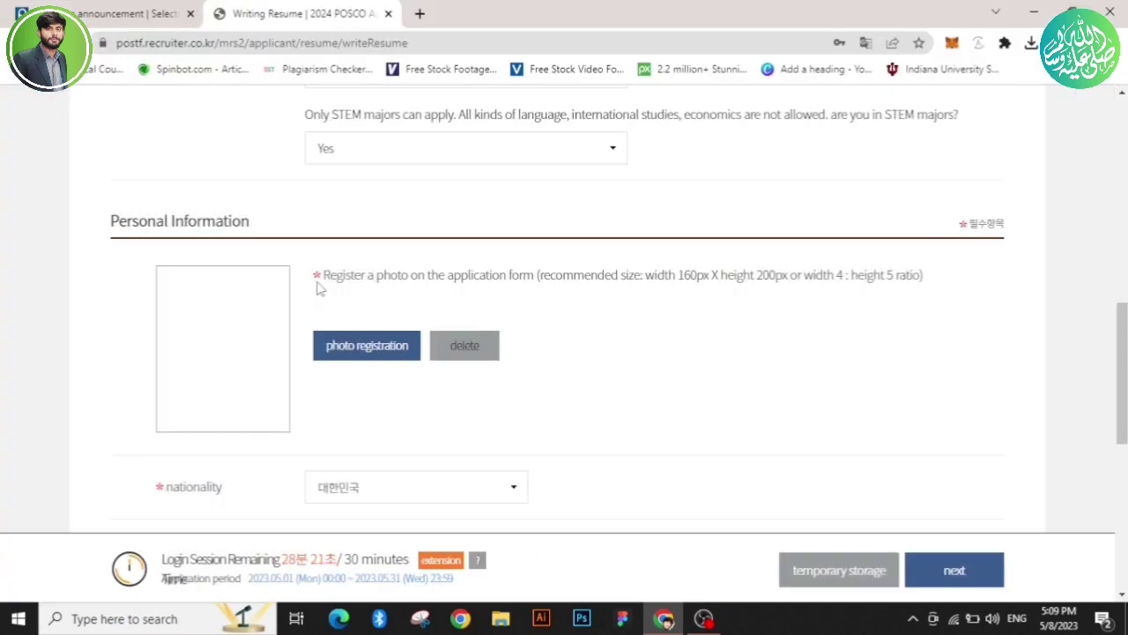
# Set nationality to Pakistan and paste the applicant's e-mail address.
pyautogui.scroll(-2, 468, 375)
pyautogui.click(444, 324)
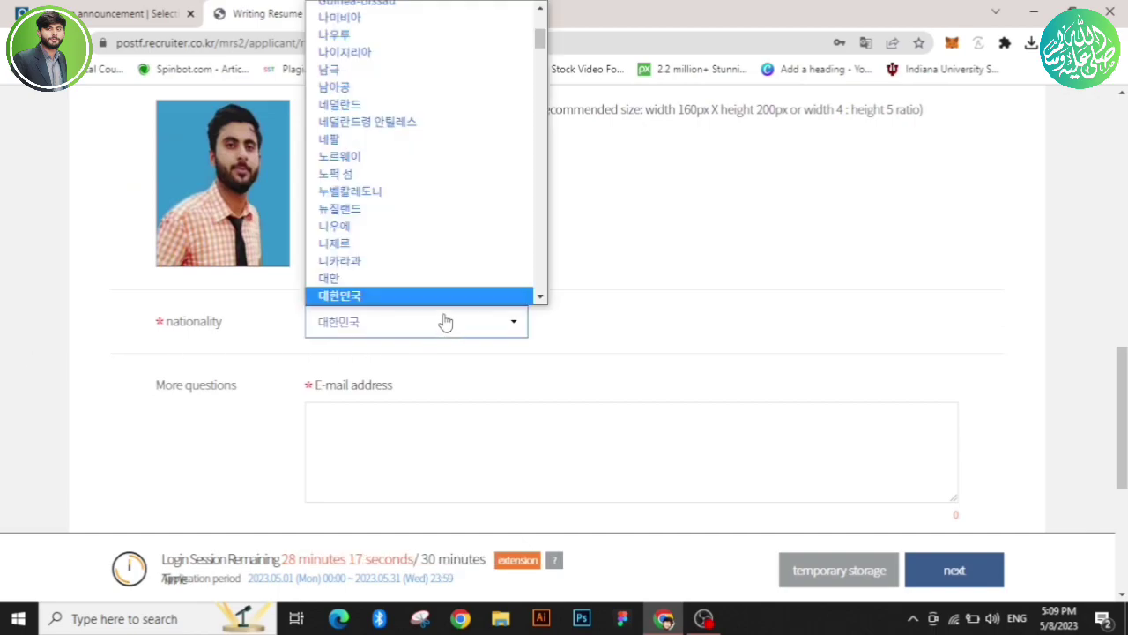
pyautogui.press('p')
pyautogui.press('p')
pyautogui.press('p')
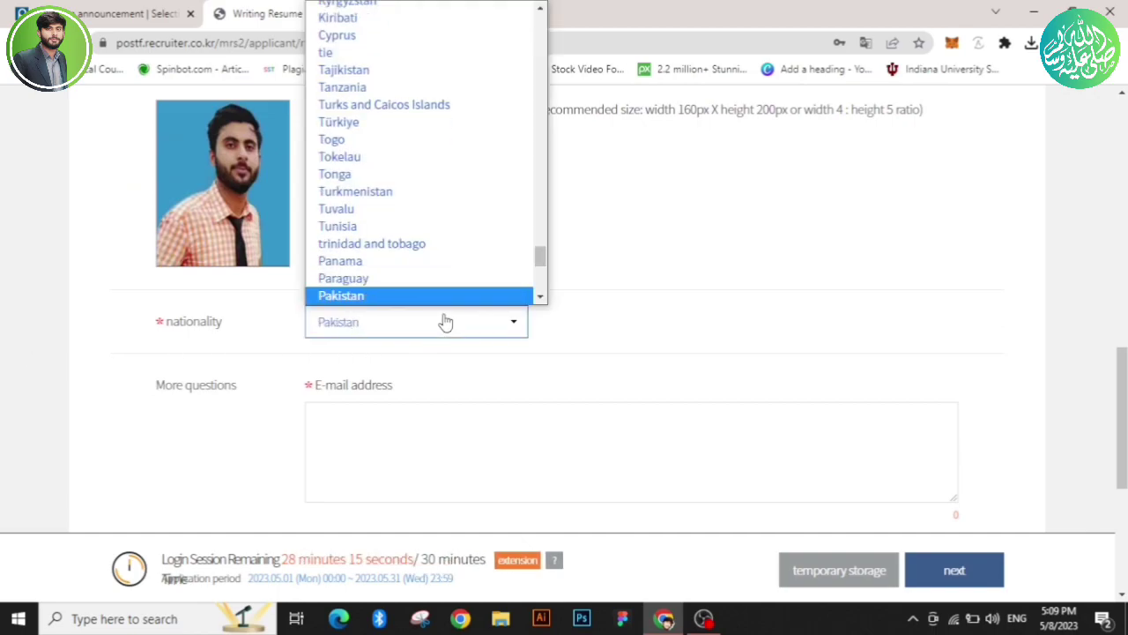
pyautogui.press('Return')
pyautogui.scroll(-2, 375, 353)
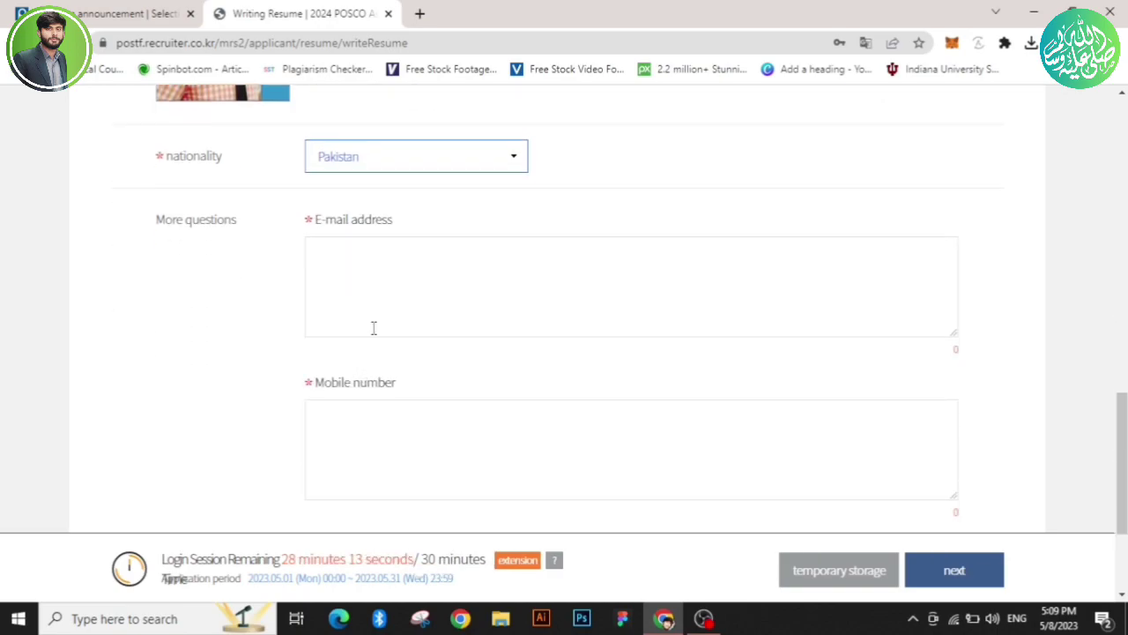
pyautogui.click(384, 274)
pyautogui.hotkey('ctrl', 'v')
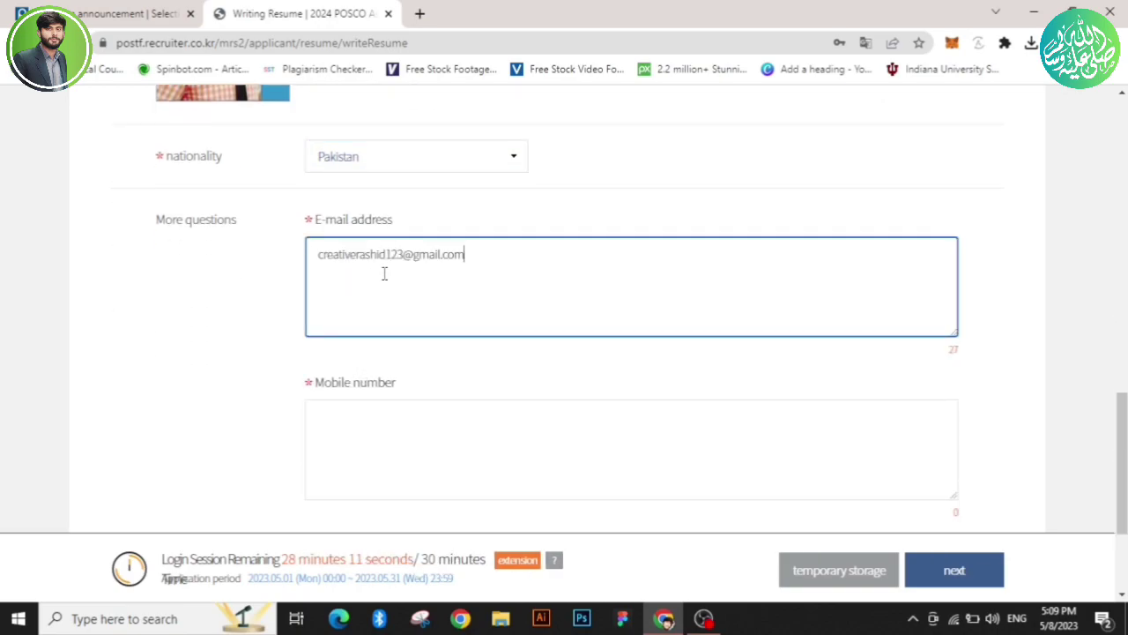
# Enter the applicant's mobile number and current residence address.
pyautogui.scroll(-1, 370, 361)
pyautogui.click(371, 364)
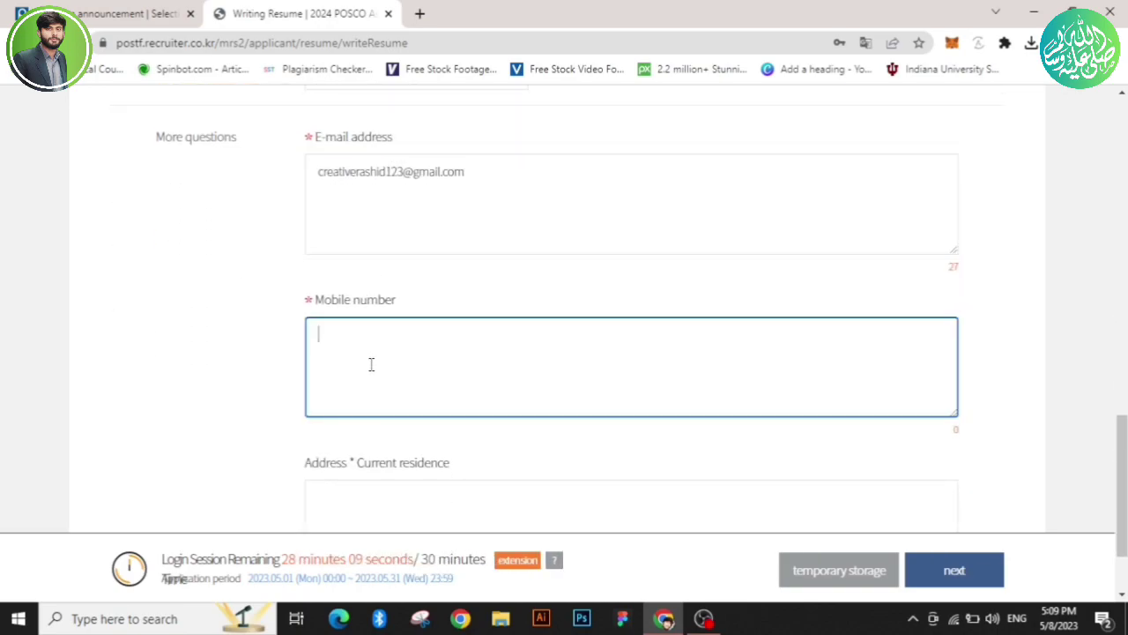
pyautogui.scroll(-1, 352, 373)
pyautogui.click(357, 407)
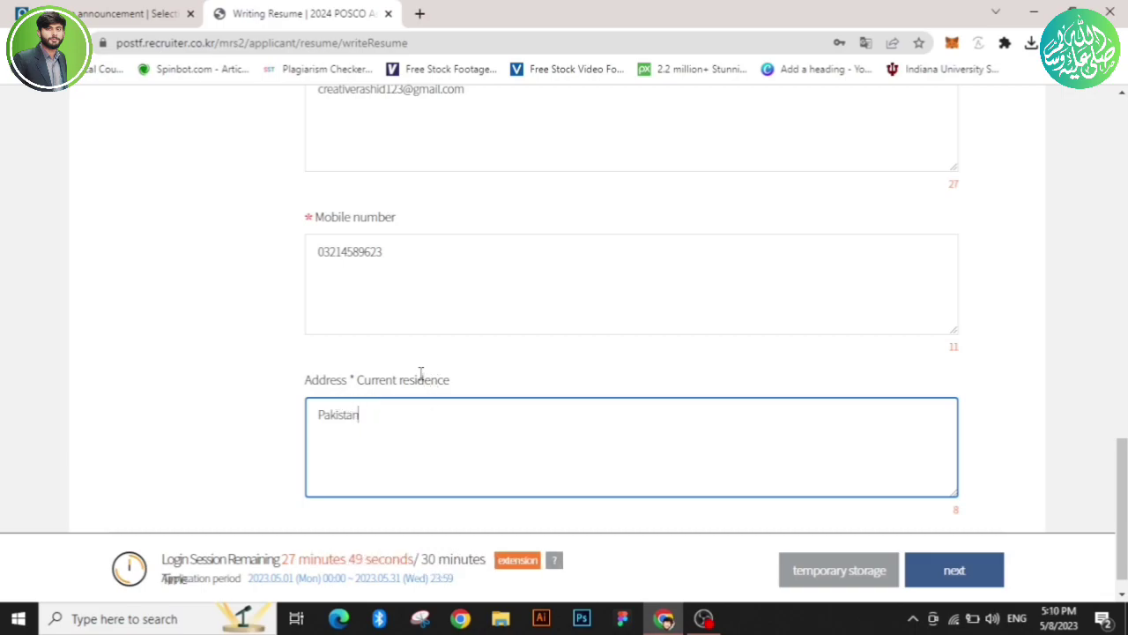
pyautogui.scroll(-1, 493, 345)
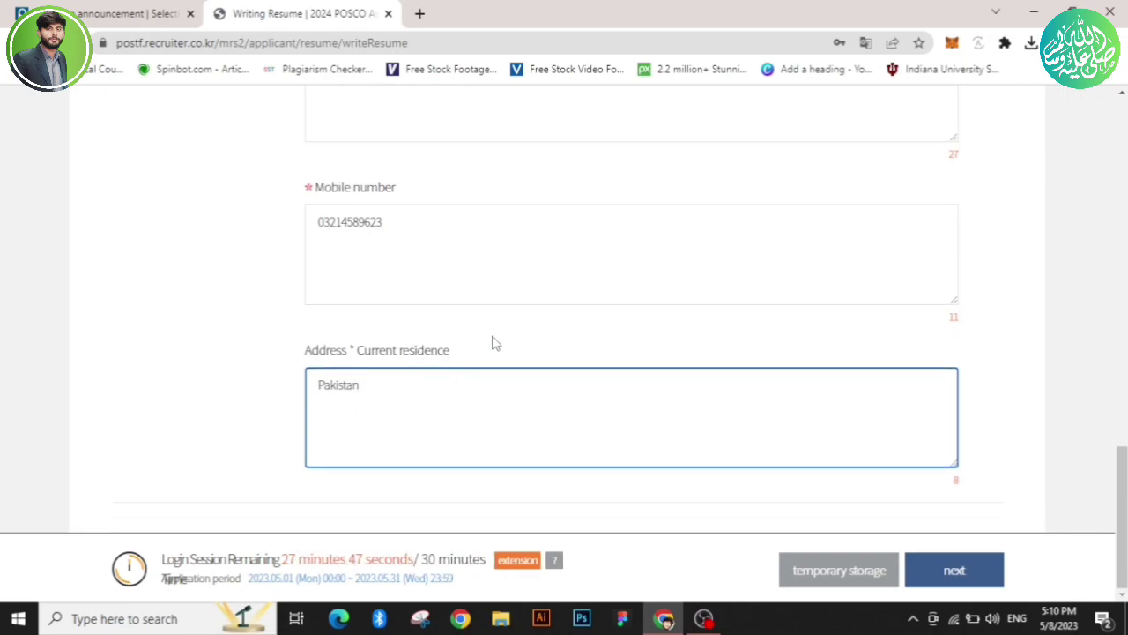
# Save the basic information and advance to step 2, Education/Research/Career/NCS.
pyautogui.click(957, 569)
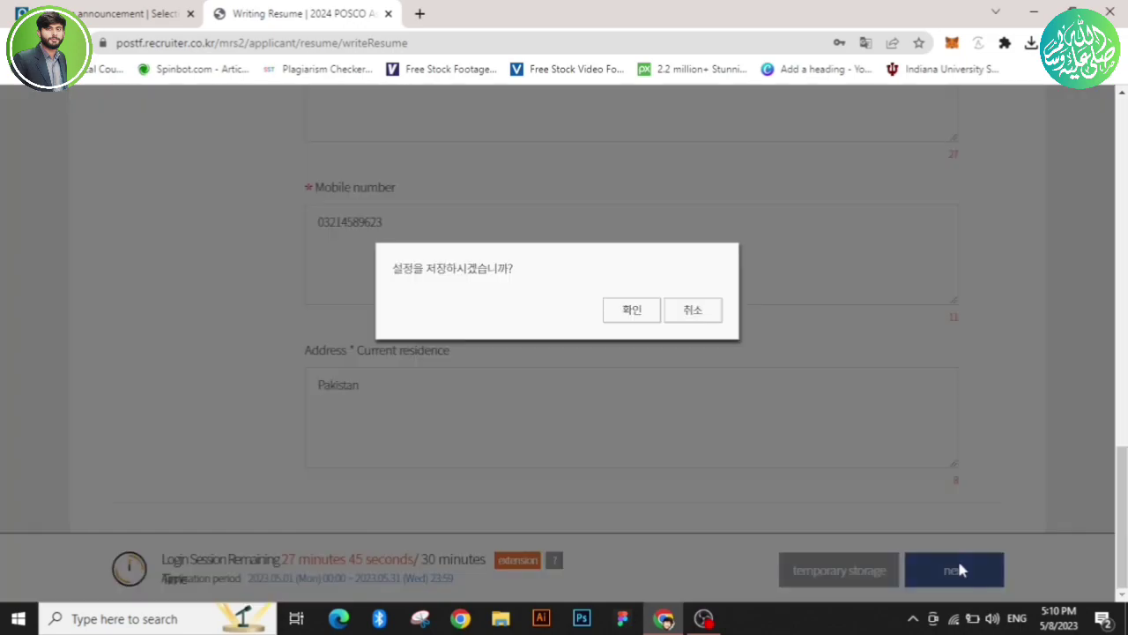
pyautogui.click(631, 311)
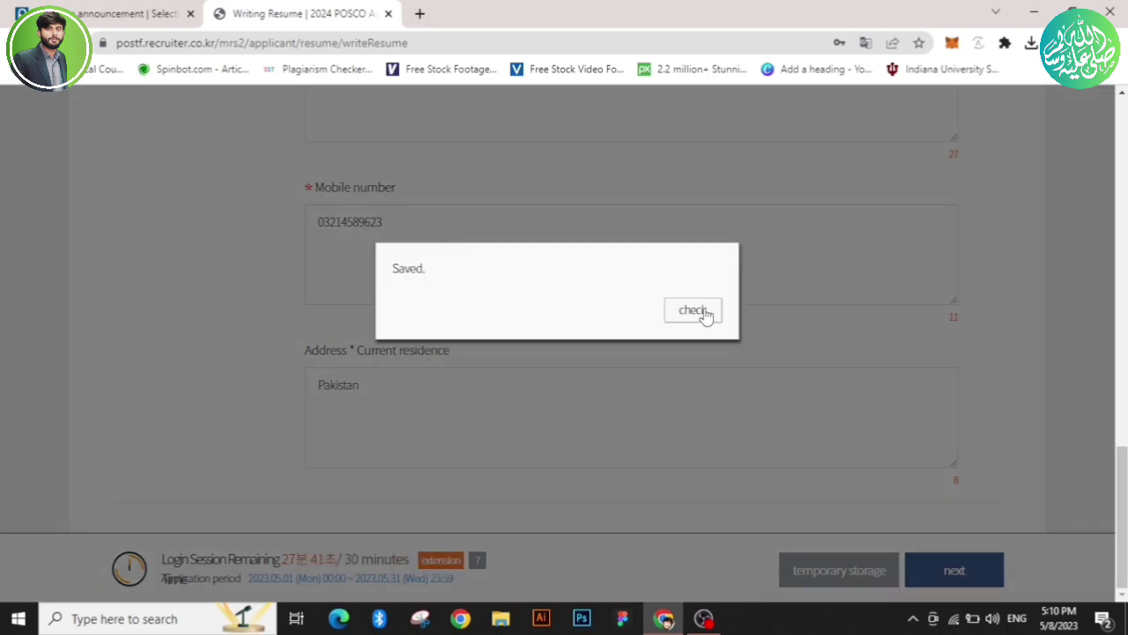
pyautogui.click(702, 310)
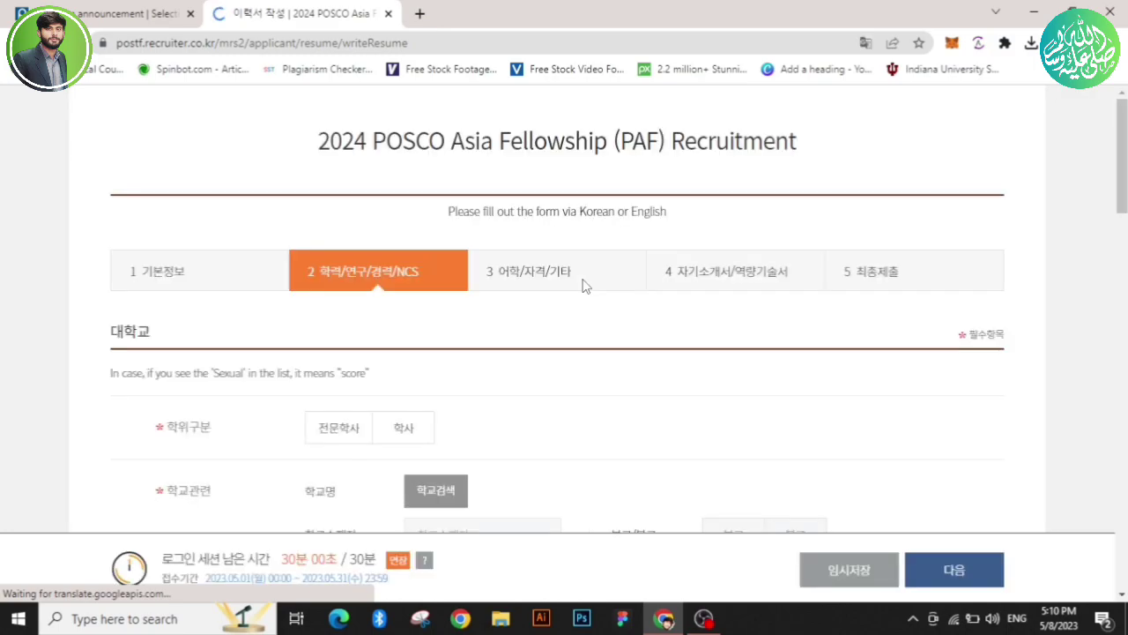
# Translate the step 2 education page into English and scroll to the university fields.
pyautogui.rightClick(896, 286)
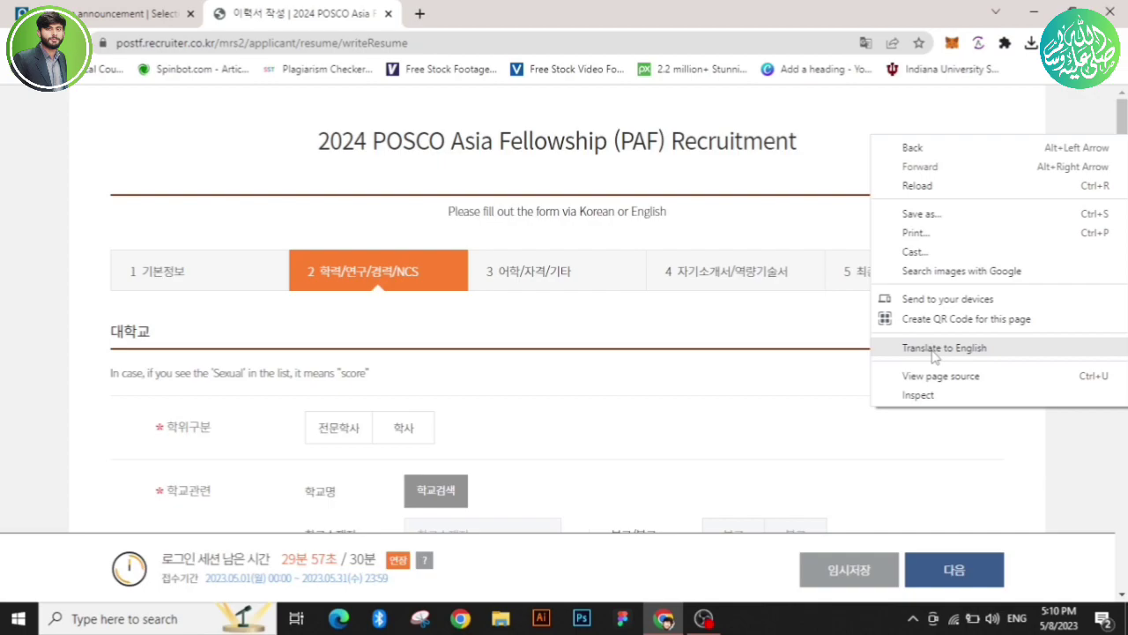
pyautogui.click(935, 350)
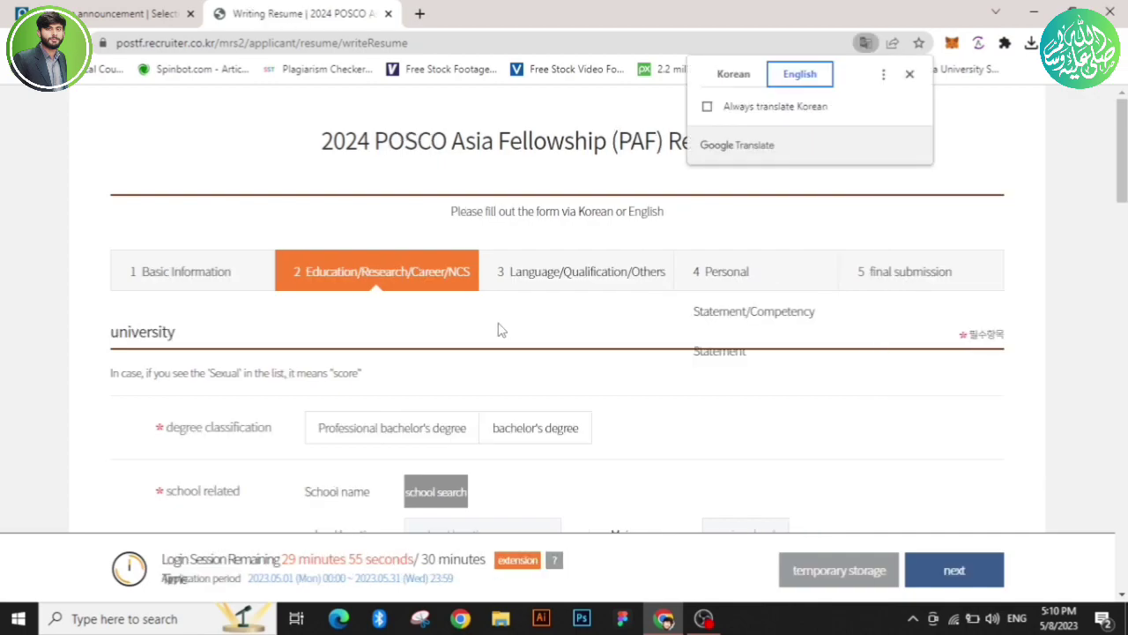
pyautogui.scroll(-1, 296, 375)
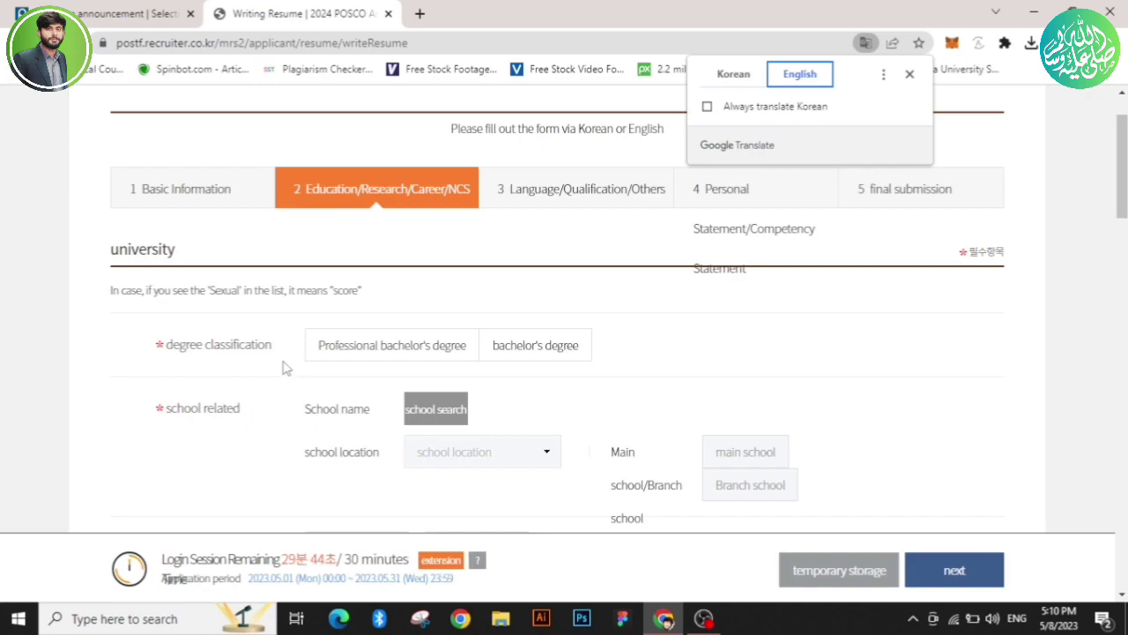
pyautogui.scroll(-1, 285, 366)
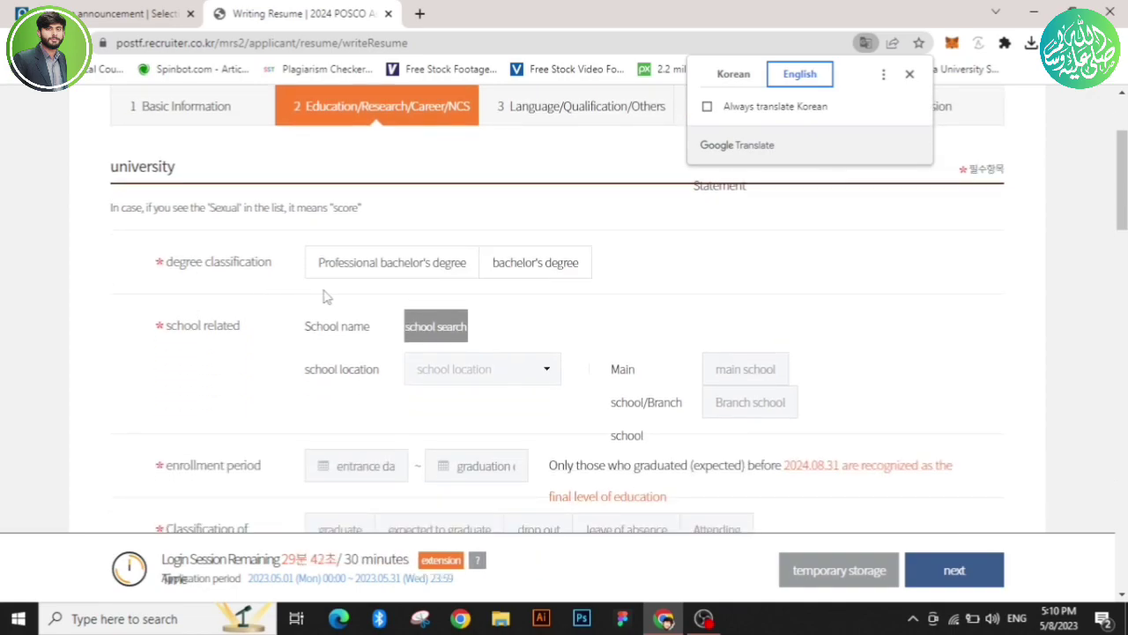
# Set degree to Professional bachelor's degree and school to Chuvash State University via a search for 'Uvas'.
pyautogui.click(381, 272)
pyautogui.click(381, 271)
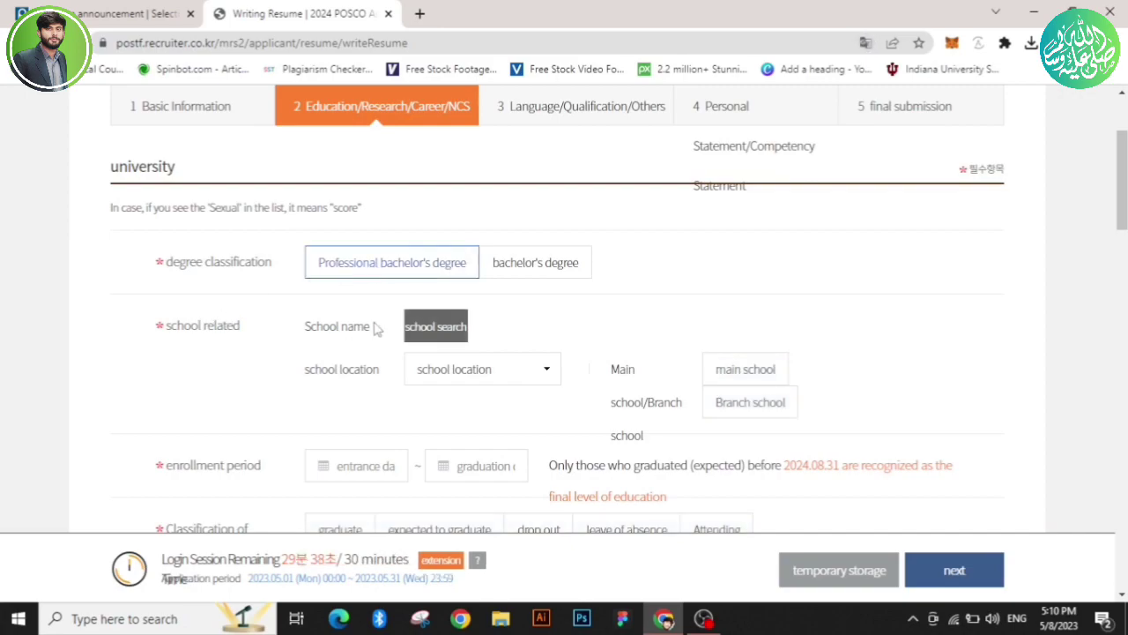
pyautogui.click(449, 330)
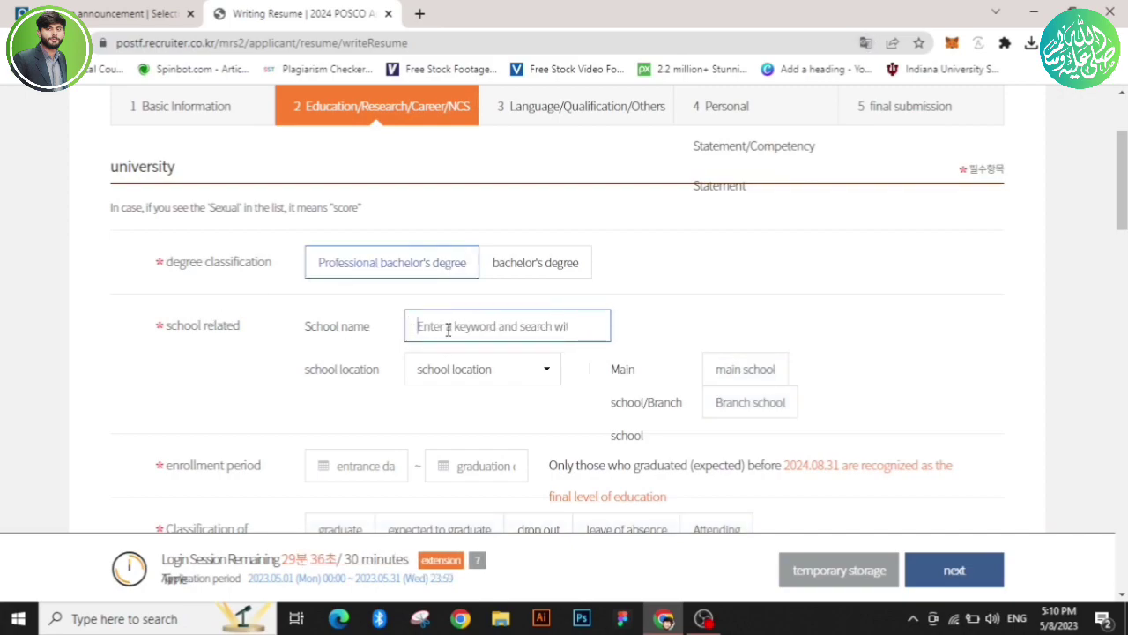
pyautogui.write('Uvas')
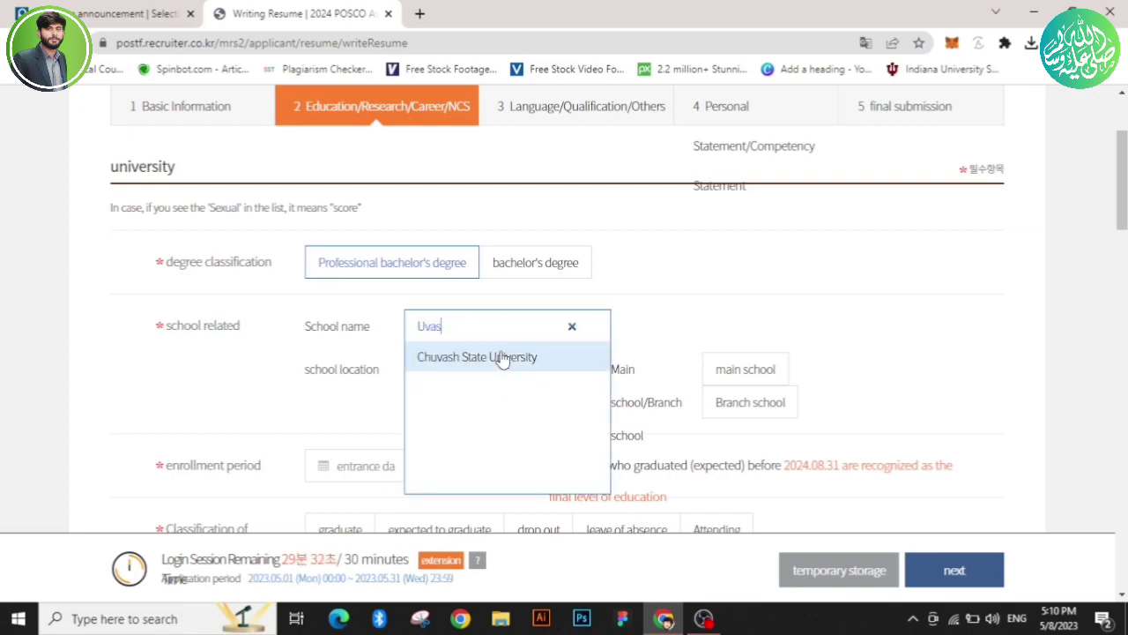
pyautogui.click(501, 358)
# Set the school location to other asia and mark it as the main school.
pyautogui.click(467, 377)
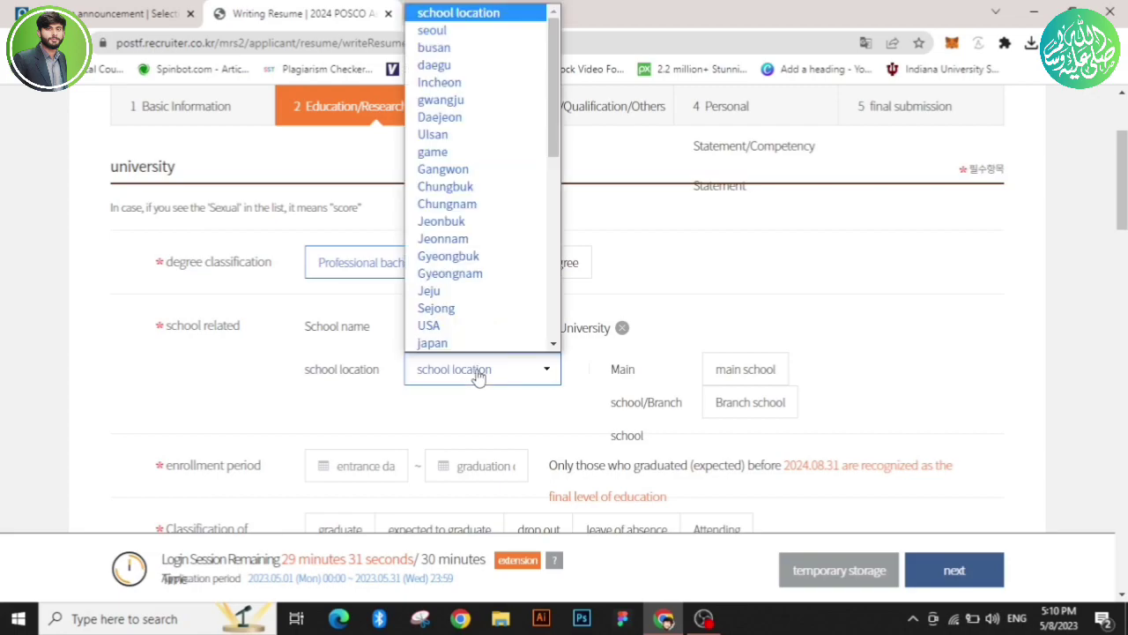
pyautogui.scroll(-4, 485, 312)
pyautogui.click(490, 325)
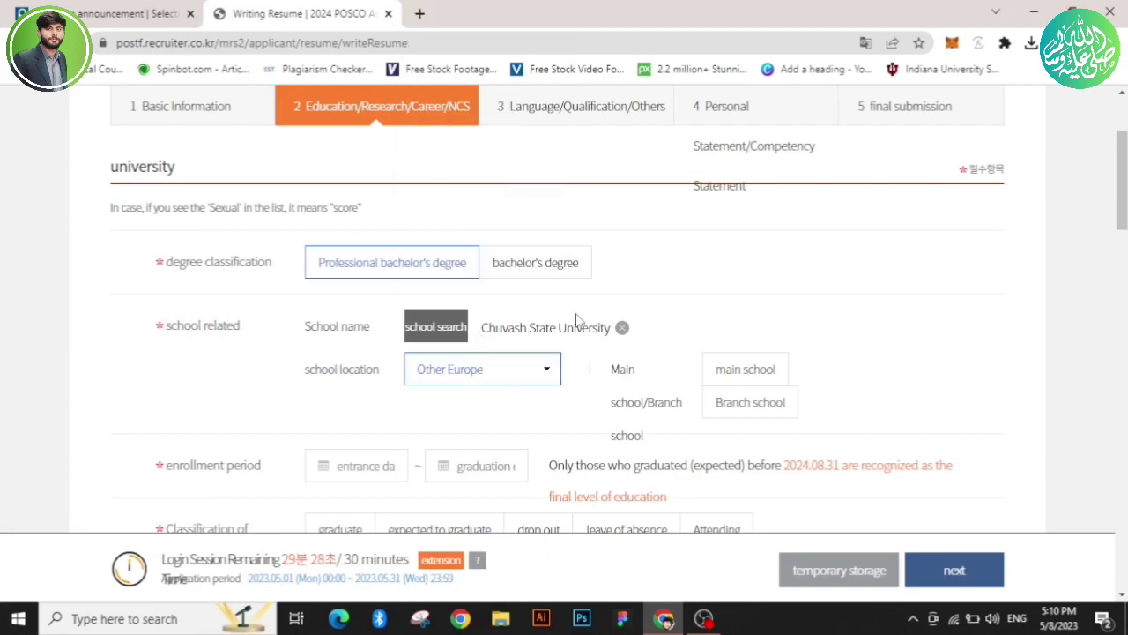
pyautogui.click(487, 386)
pyautogui.click(496, 324)
pyautogui.click(728, 376)
pyautogui.scroll(-2, 365, 329)
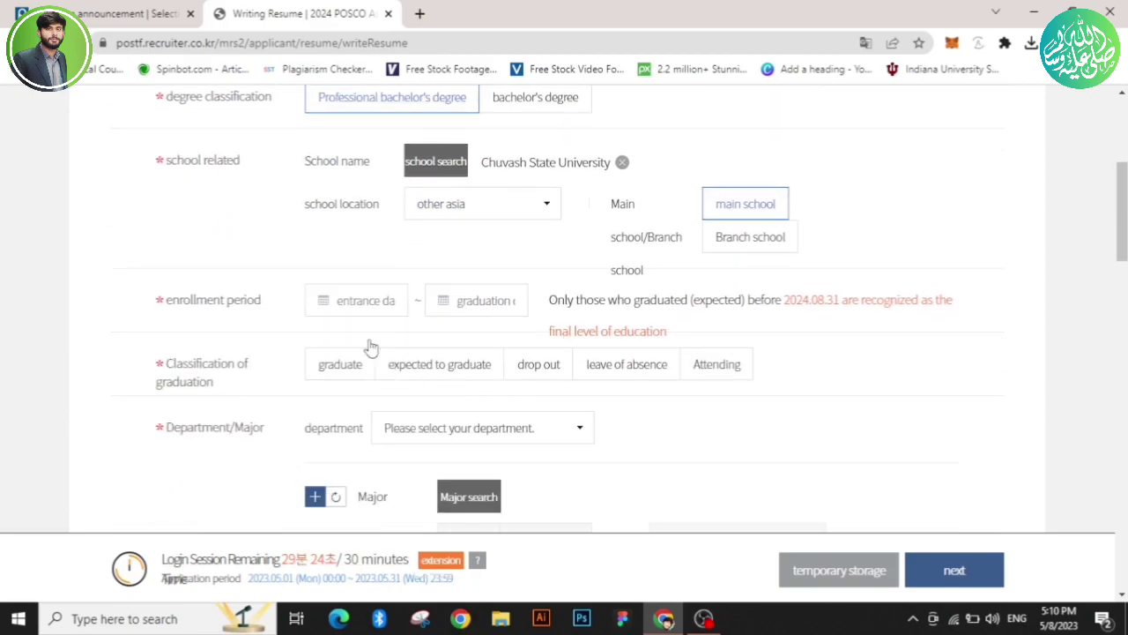
# Set the enrollment start date to 2015.05.
pyautogui.click(365, 302)
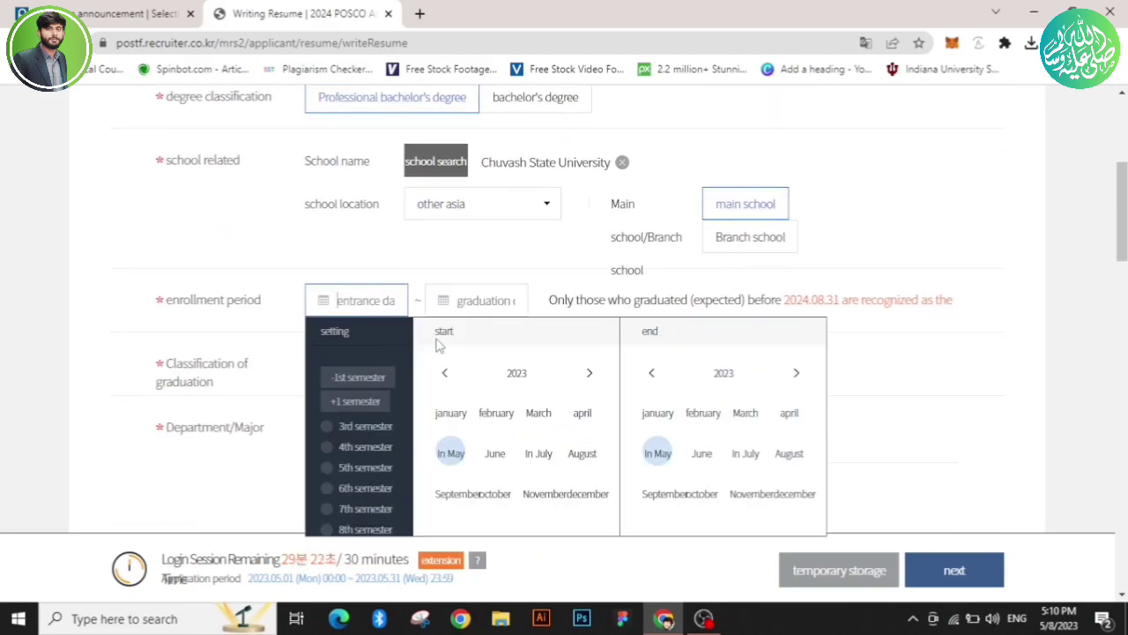
pyautogui.click(444, 376)
pyautogui.click(444, 375)
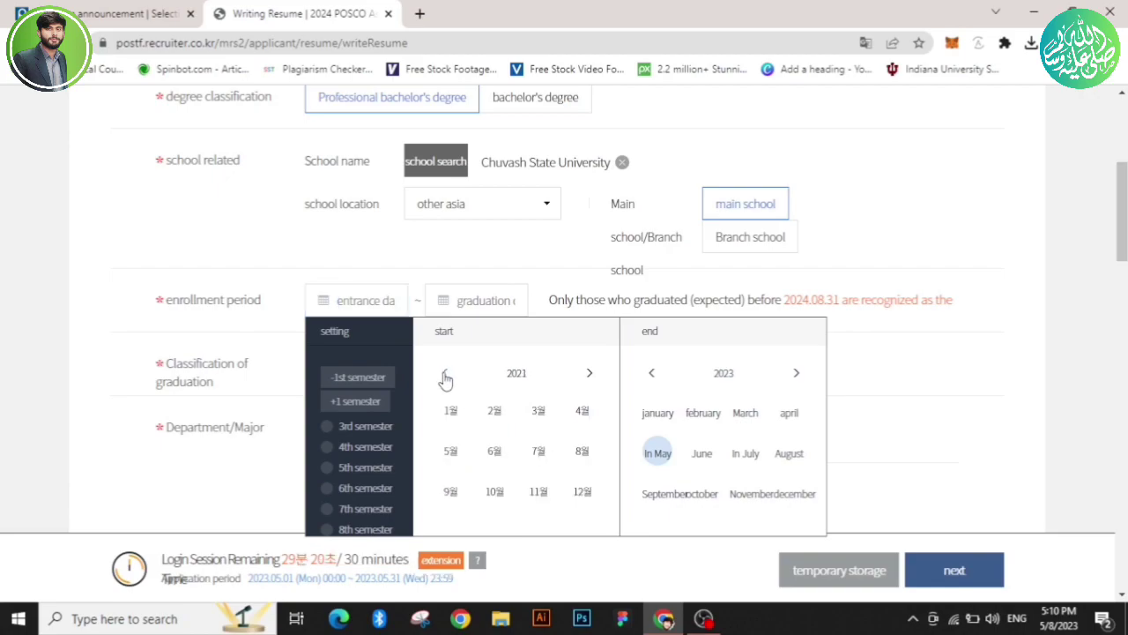
pyautogui.click(444, 378)
pyautogui.click(444, 377)
pyautogui.click(444, 377)
pyautogui.click(444, 379)
pyautogui.click(444, 379)
pyautogui.click(444, 379)
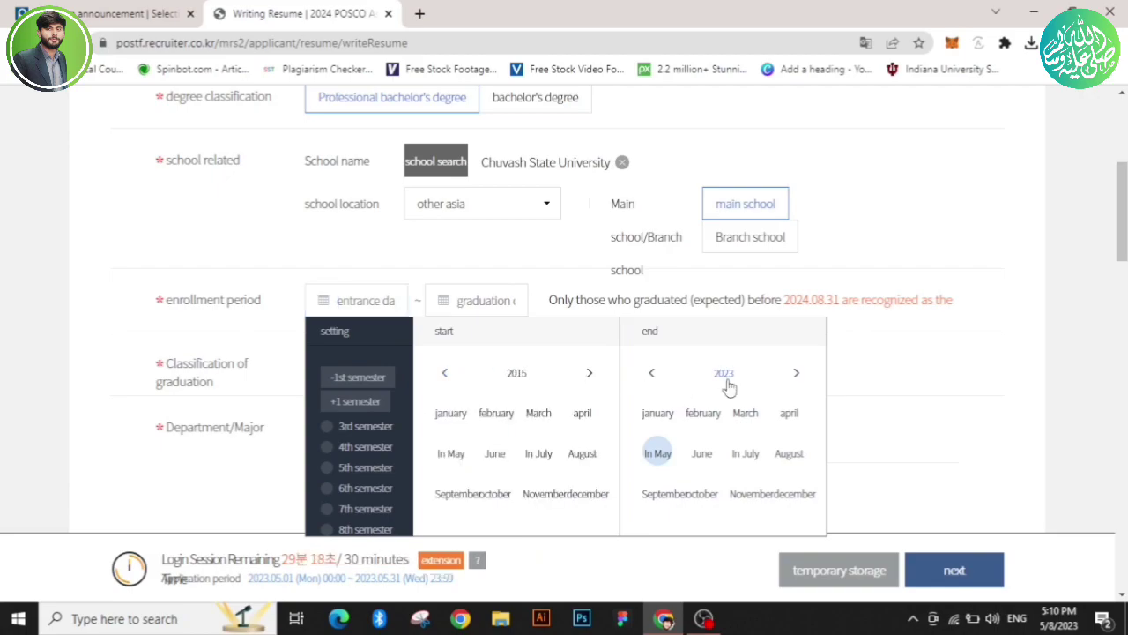
pyautogui.click(450, 450)
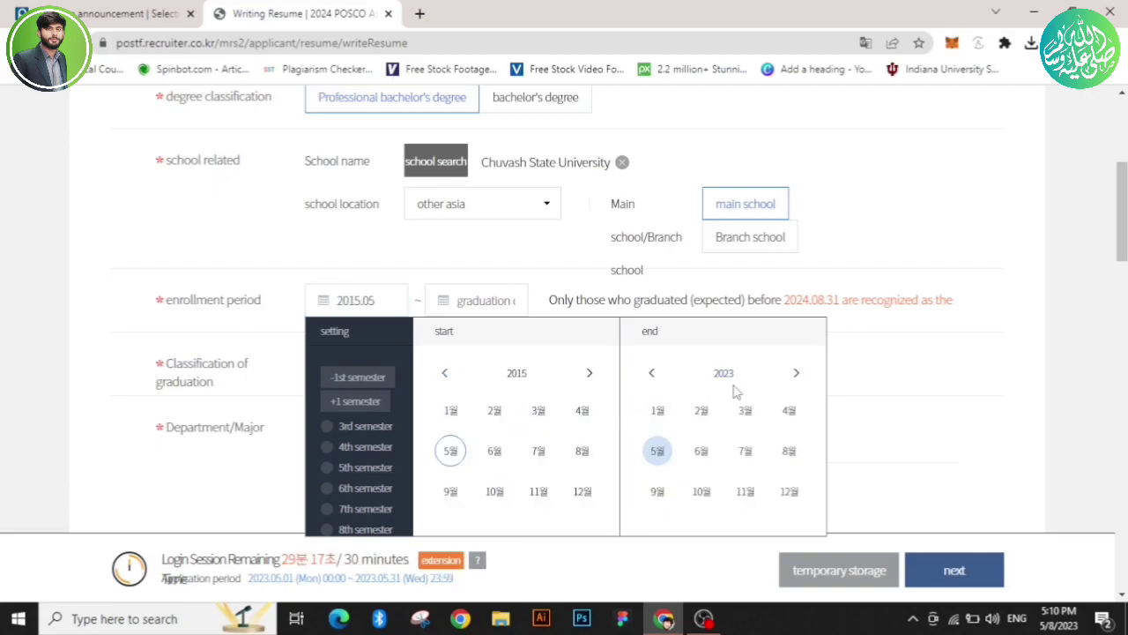
# Set the enrollment end date to 2020.06.
pyautogui.click(652, 375)
pyautogui.click(653, 375)
pyautogui.click(652, 376)
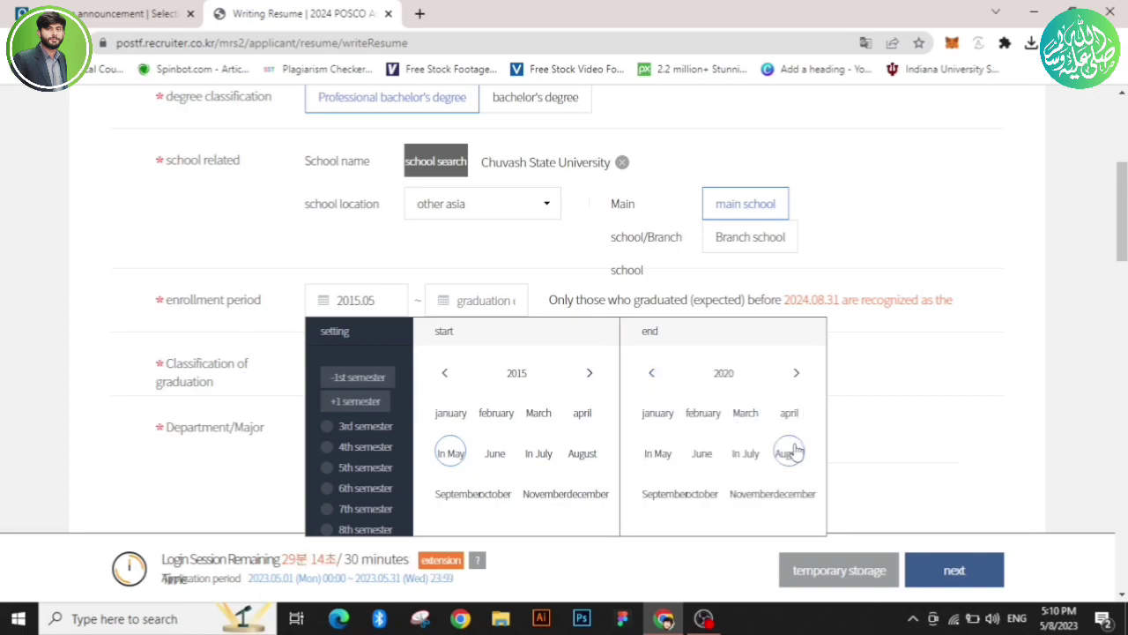
pyautogui.click(701, 453)
pyautogui.scroll(-2, 555, 414)
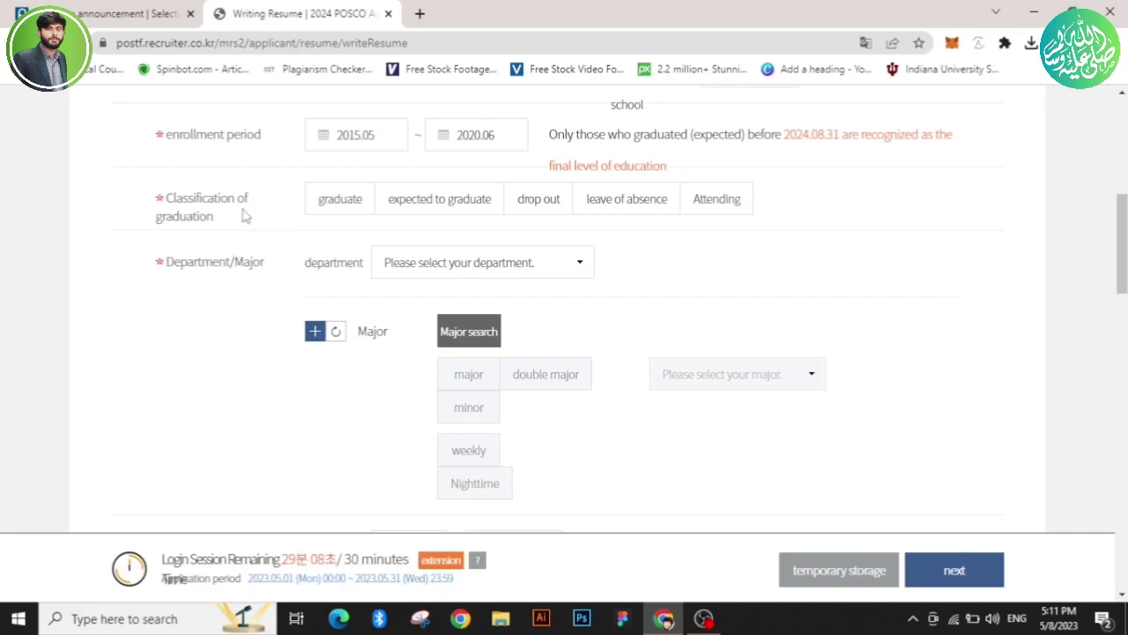
# Mark the degree as graduated in the agriculture and forestry department.
pyautogui.click(335, 201)
pyautogui.click(431, 265)
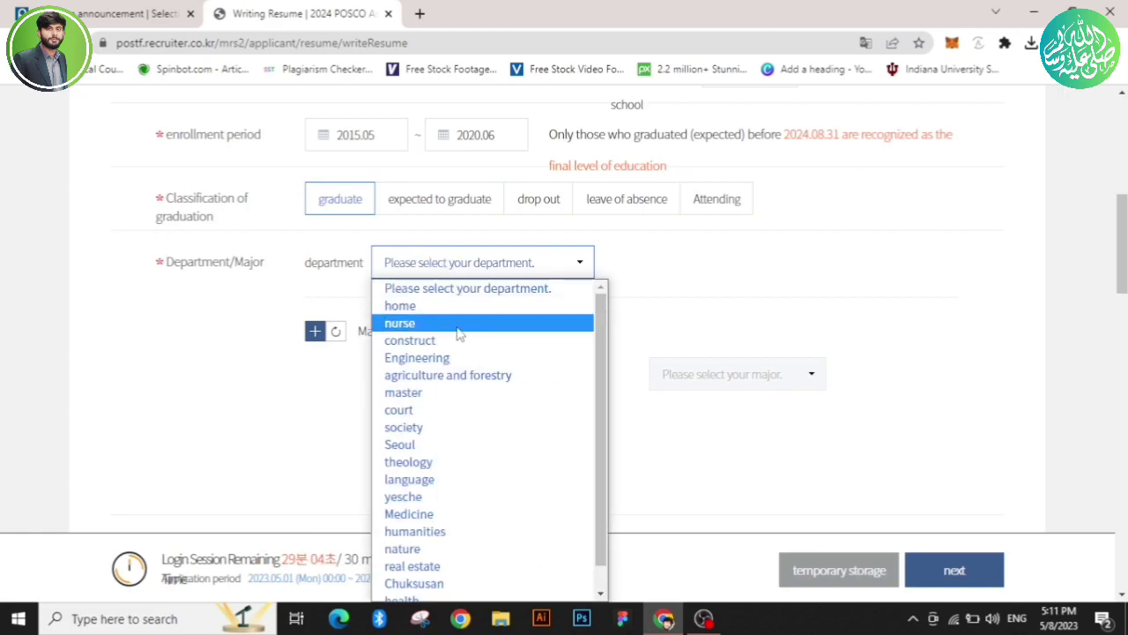
pyautogui.click(458, 374)
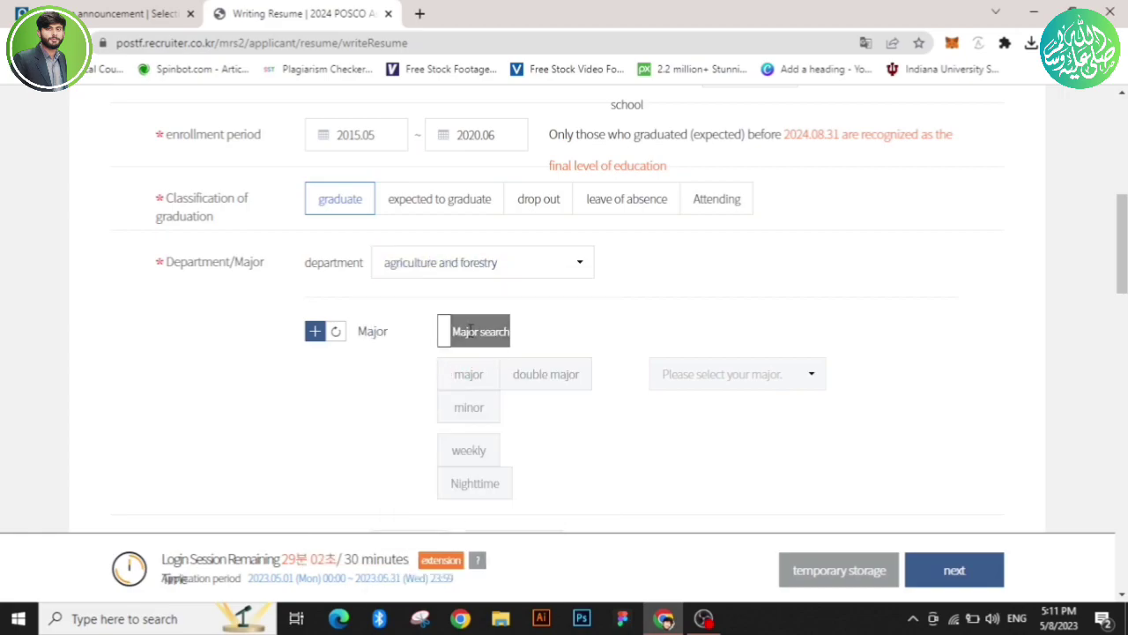
# Add Biology as the weekly main major under Natural Sciences_(Agriculture, Forestry and Fisheries).
pyautogui.click(470, 329)
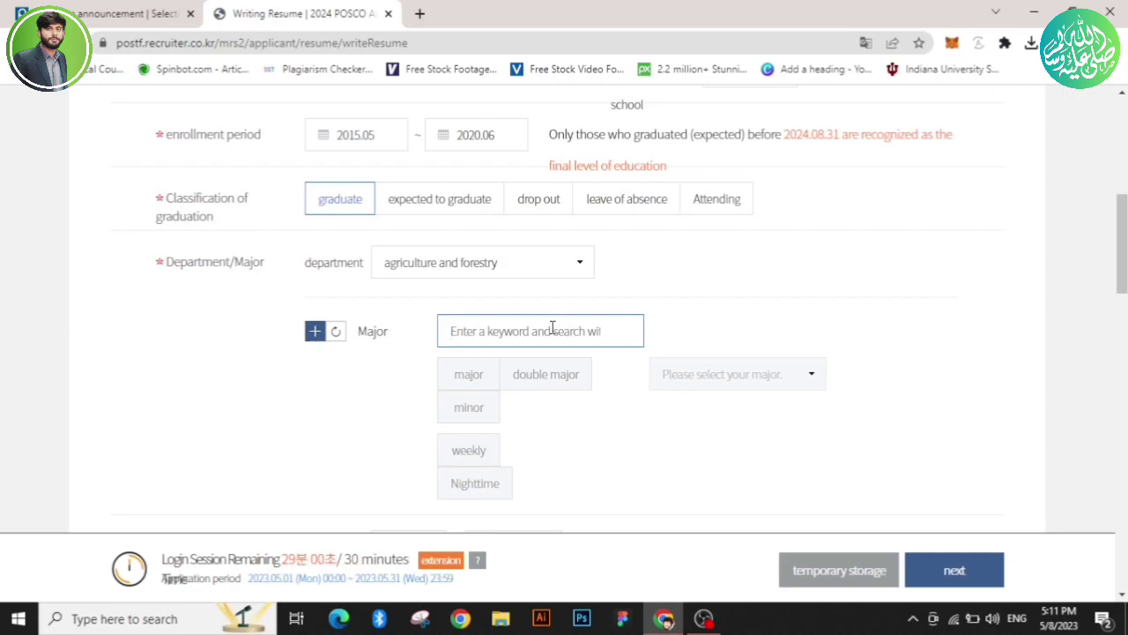
pyautogui.write('biology')
pyautogui.click(462, 363)
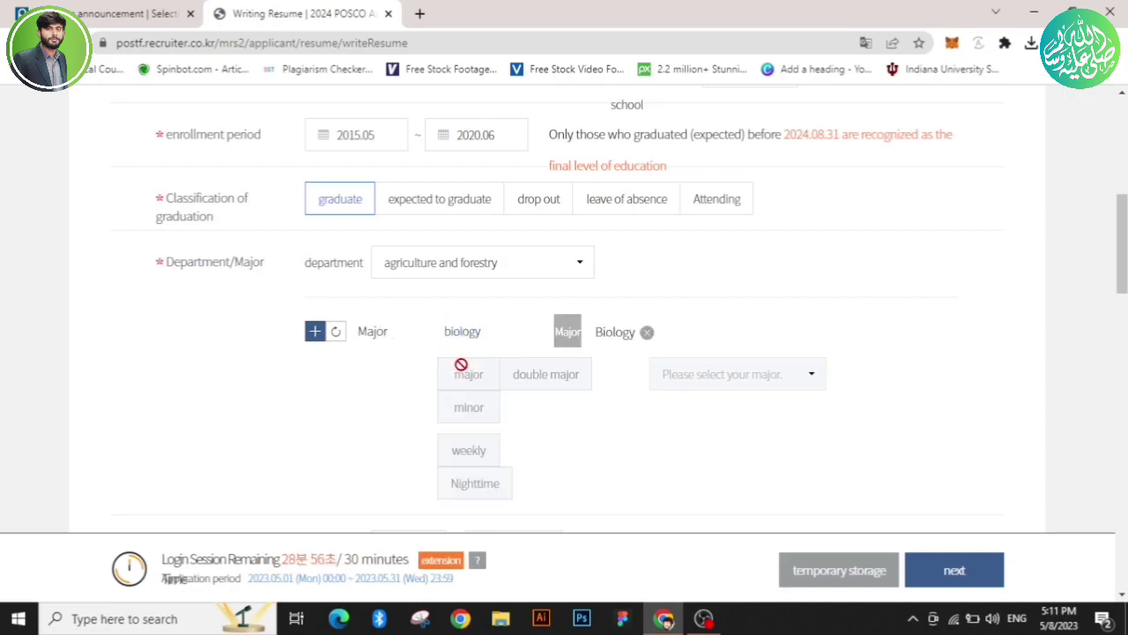
pyautogui.click(457, 374)
pyautogui.click(721, 373)
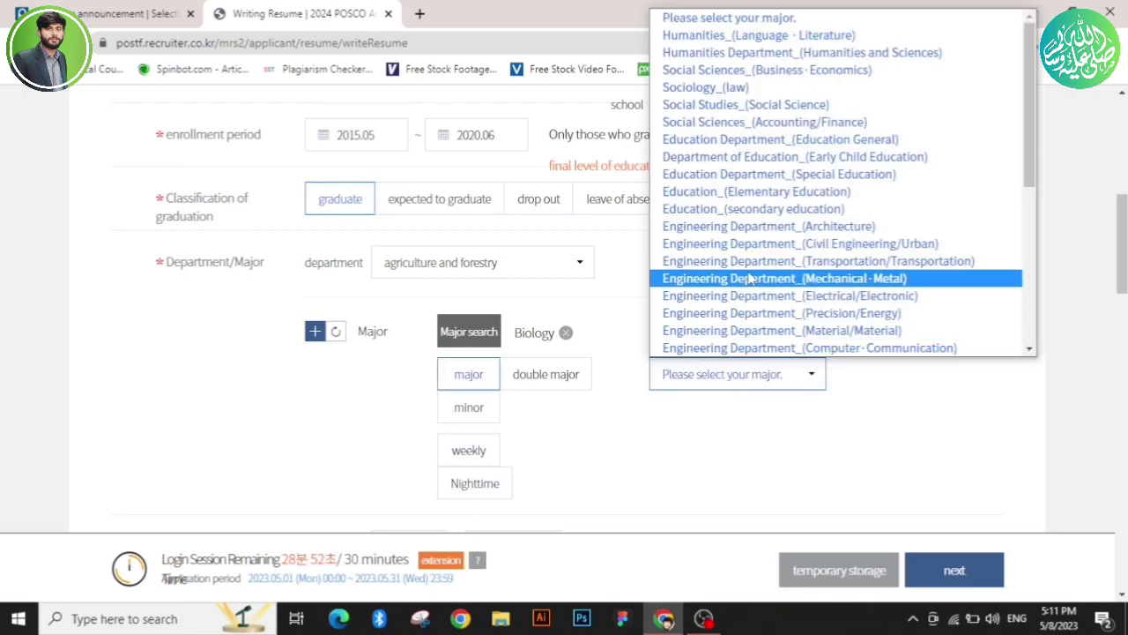
pyautogui.scroll(-2, 941, 222)
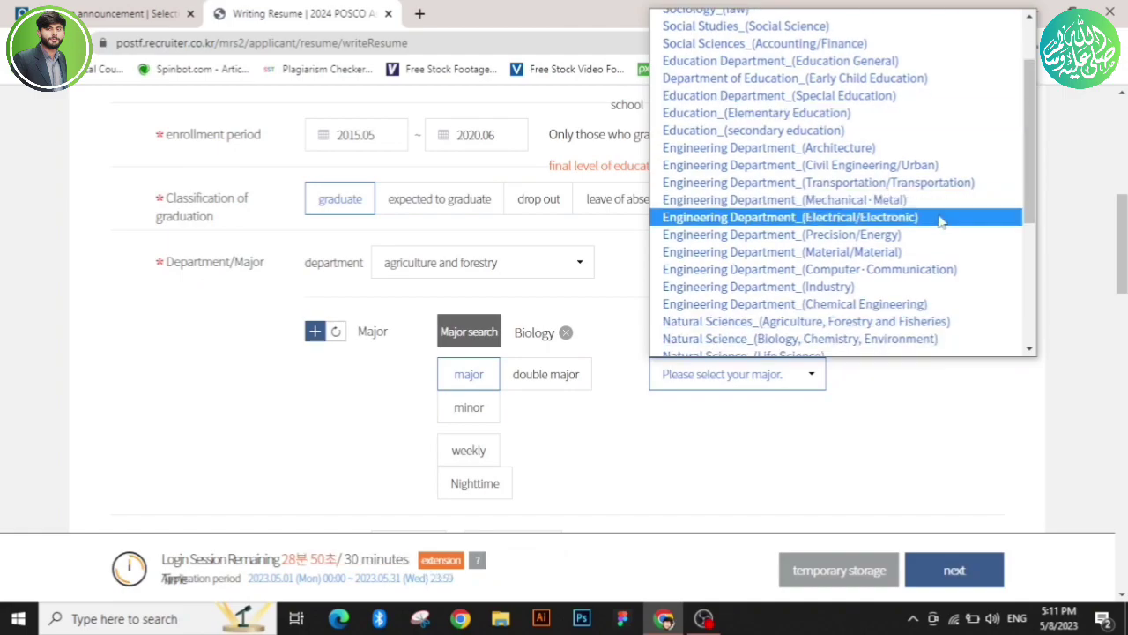
pyautogui.click(786, 321)
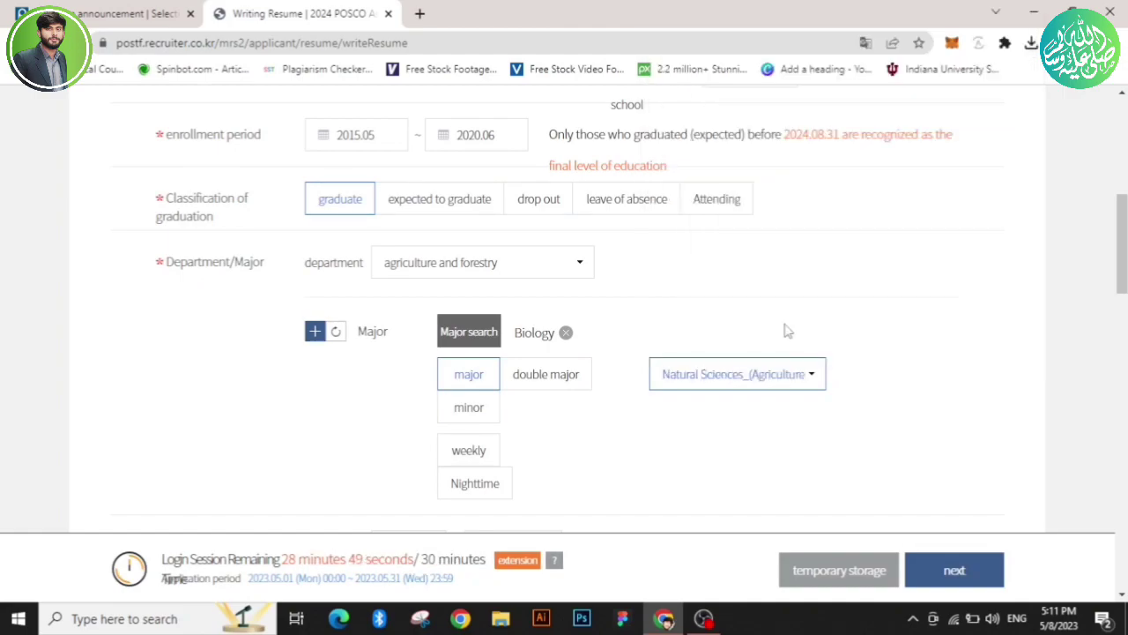
pyautogui.click(468, 449)
# Set the overall grade to 3.79 out of a 4.0 perfect score.
pyautogui.scroll(-2, 370, 411)
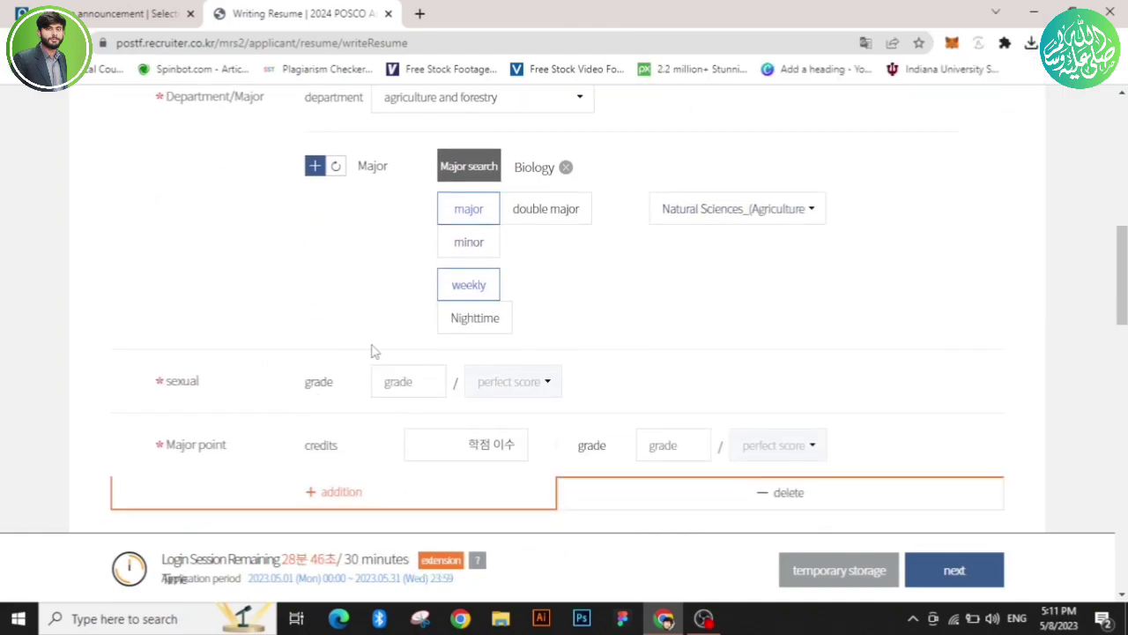
pyautogui.click(387, 381)
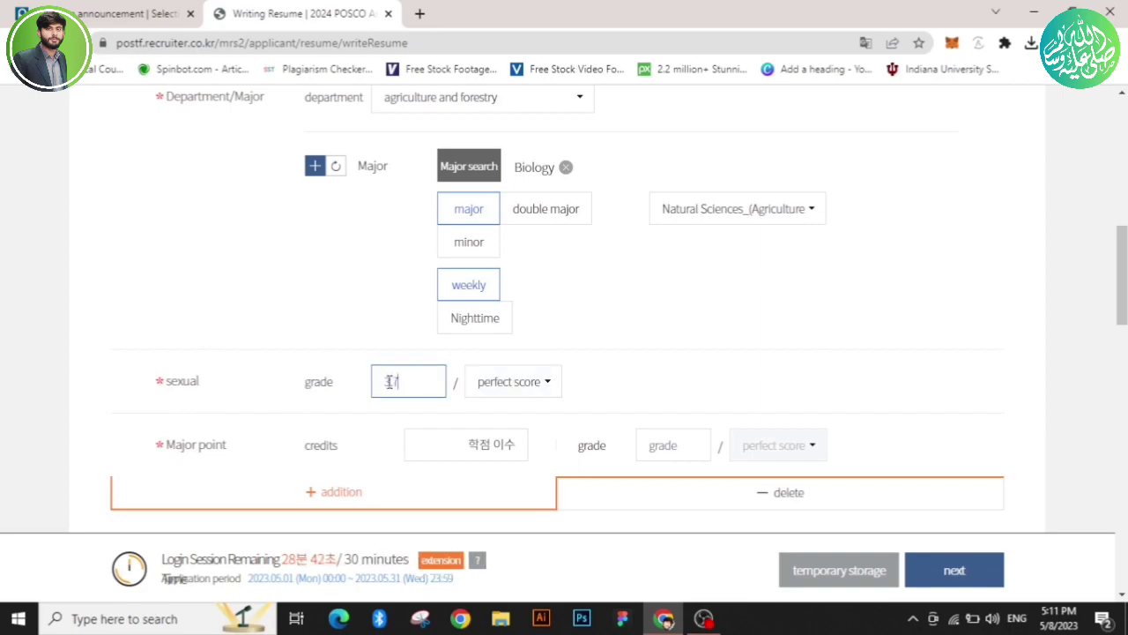
pyautogui.click(520, 383)
pyautogui.click(499, 464)
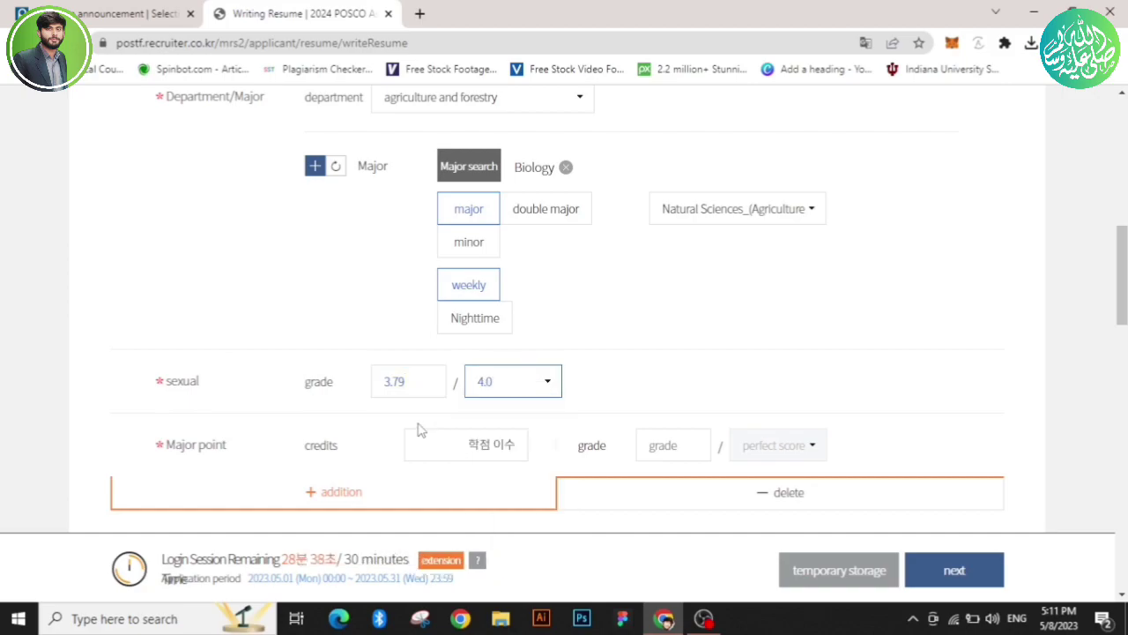
# Record 4 major credits with a major grade of 3.9 out of 4.0.
pyautogui.scroll(-1, 194, 369)
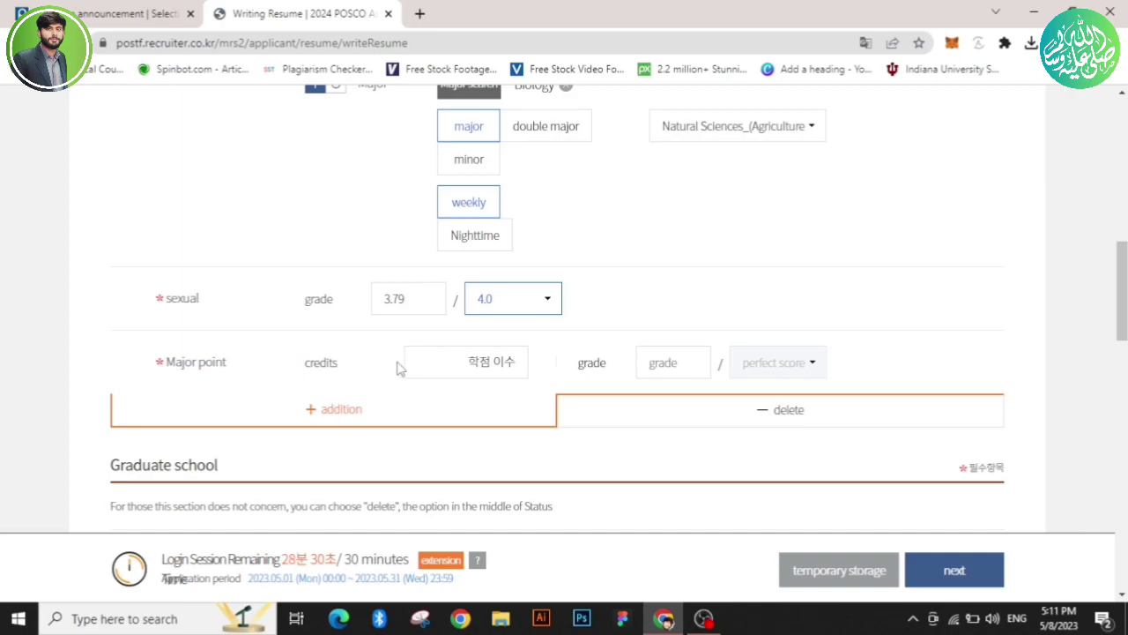
pyautogui.click(455, 366)
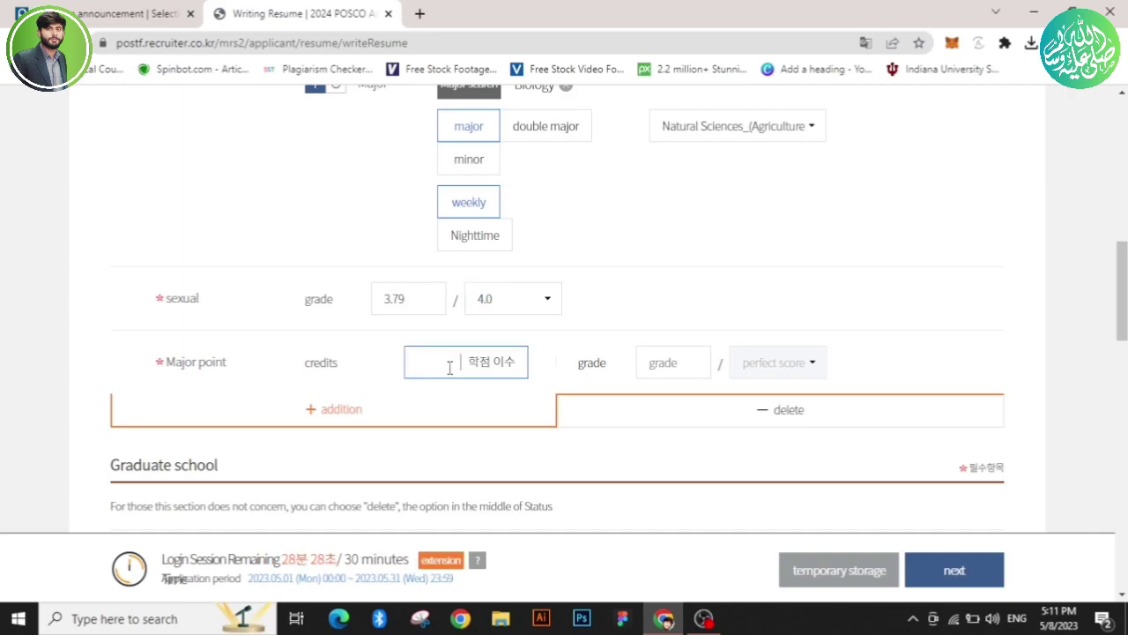
pyautogui.click(688, 364)
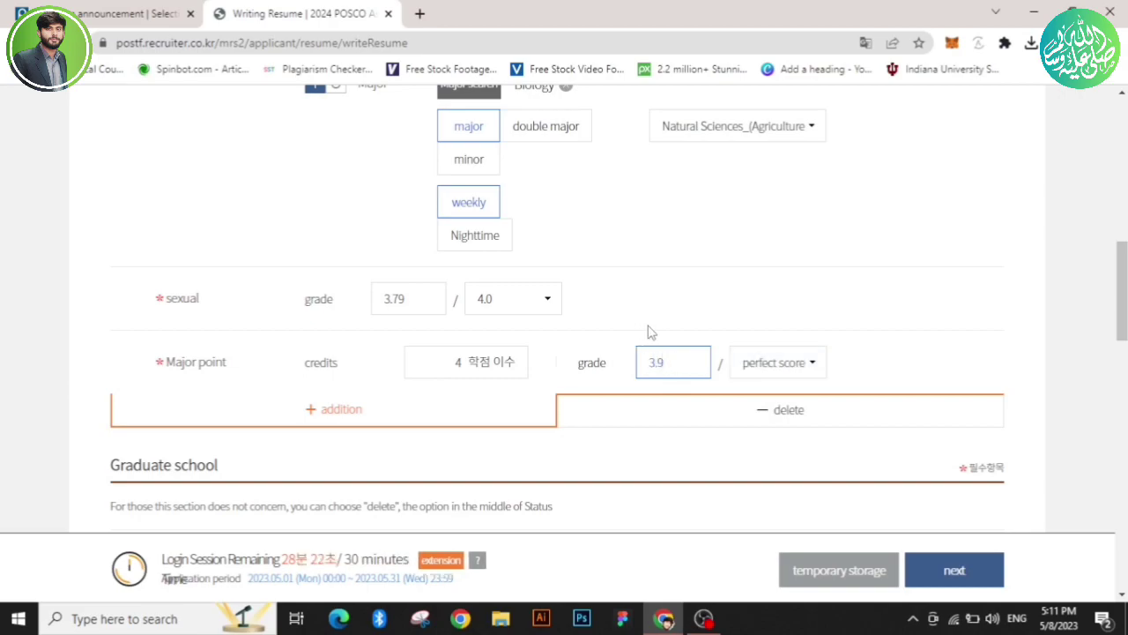
pyautogui.click(814, 365)
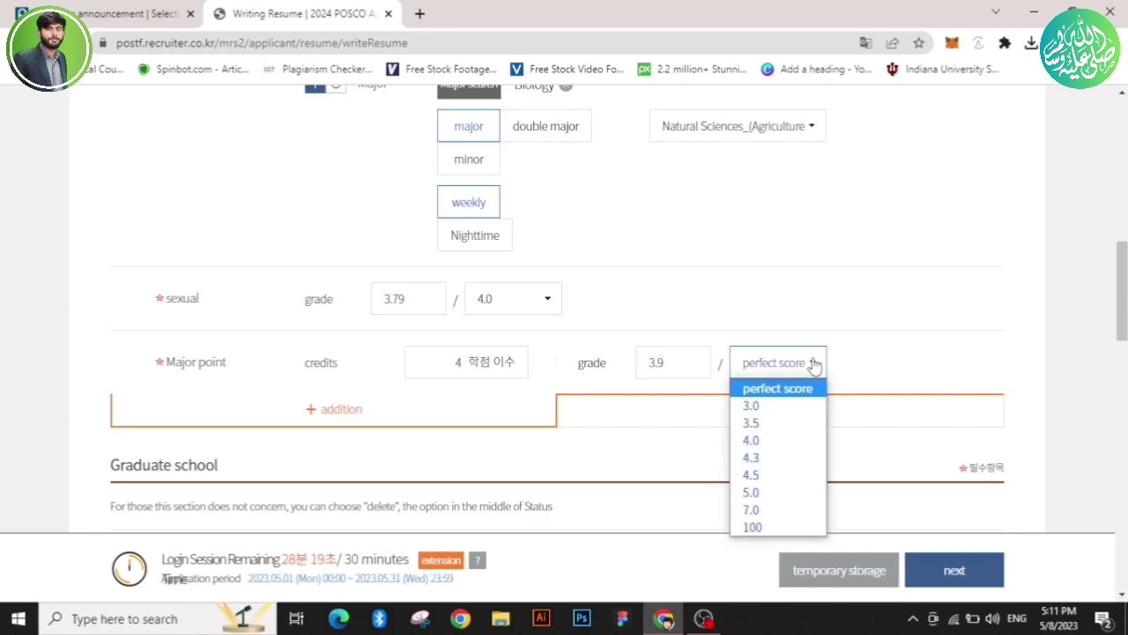
pyautogui.click(800, 439)
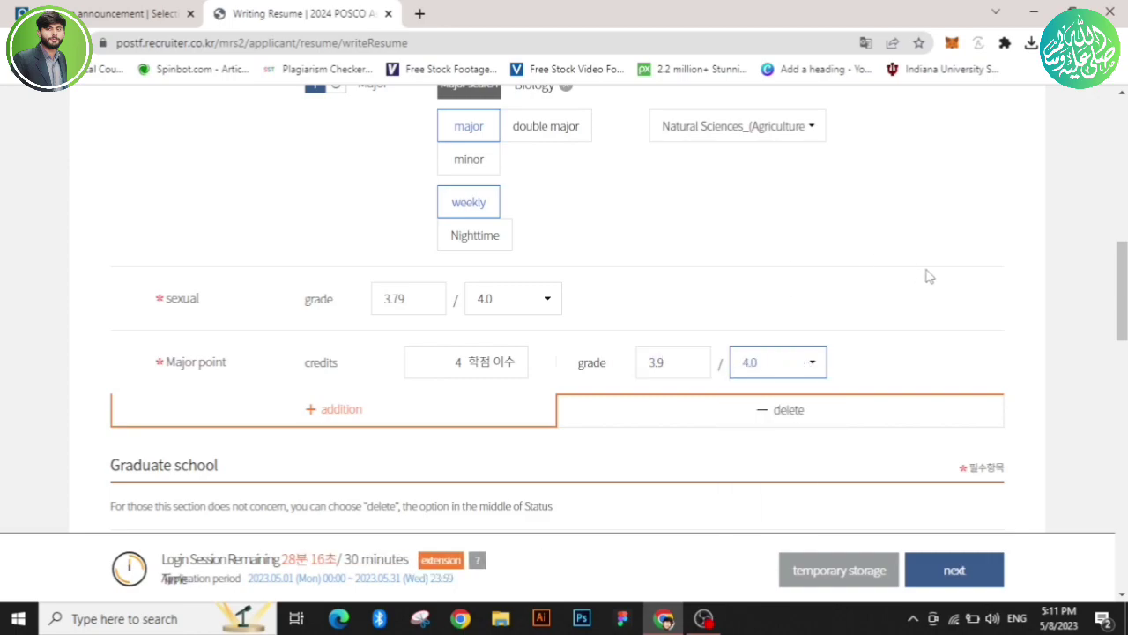
pyautogui.scroll(-1, 934, 282)
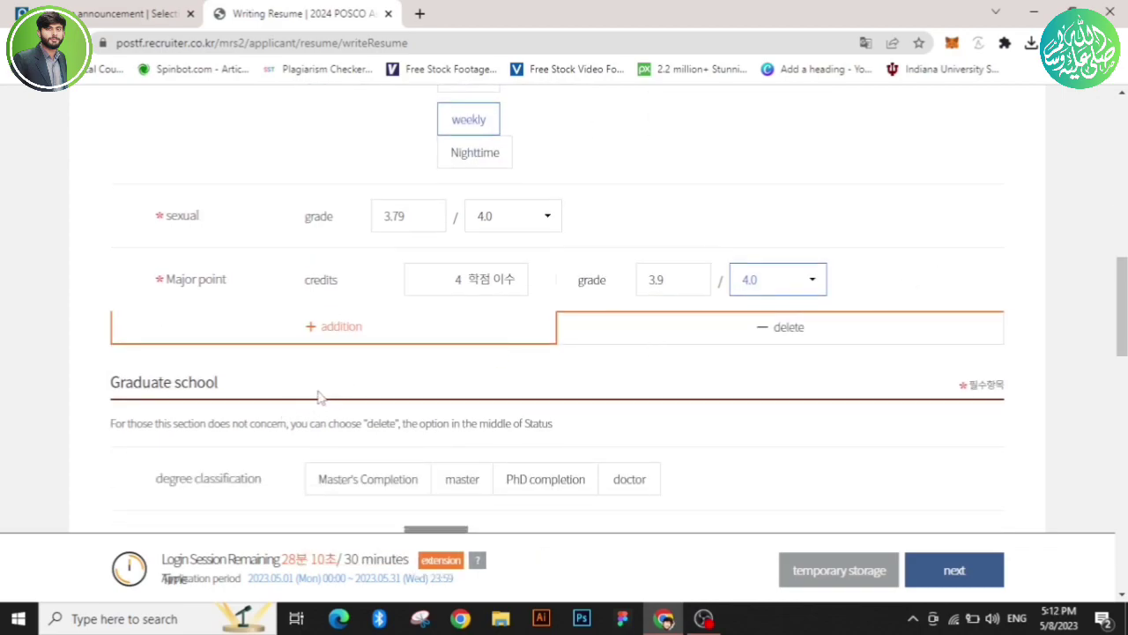
# Mark the graduate degree as Master's Completion at Chuvash State University.
pyautogui.scroll(-2, 319, 396)
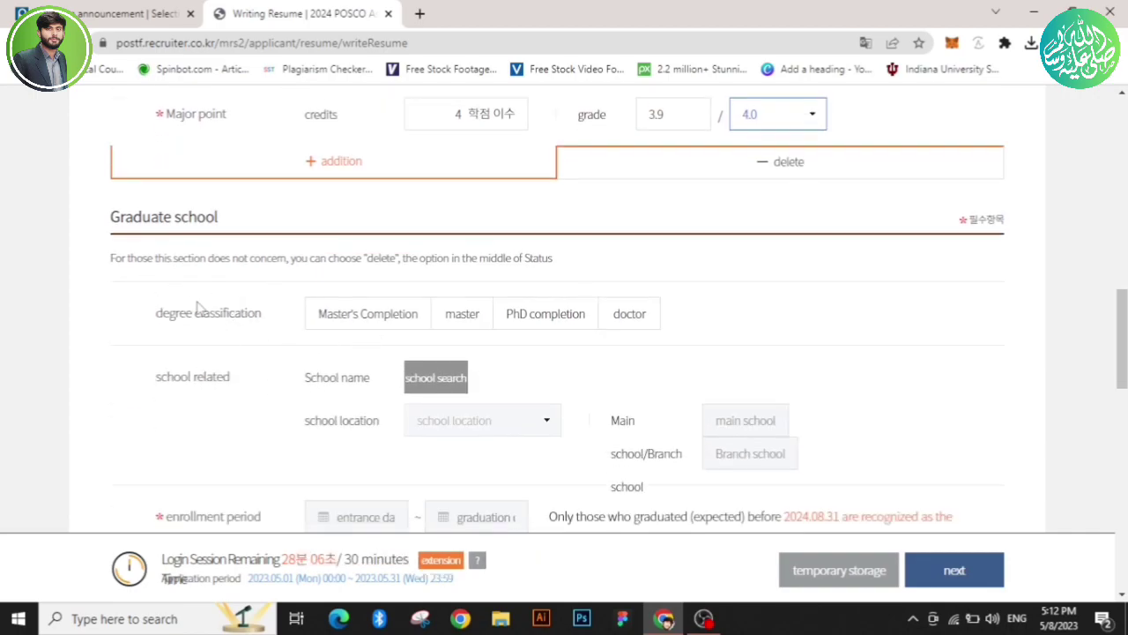
pyautogui.click(367, 313)
pyautogui.scroll(-1, 276, 366)
pyautogui.click(441, 295)
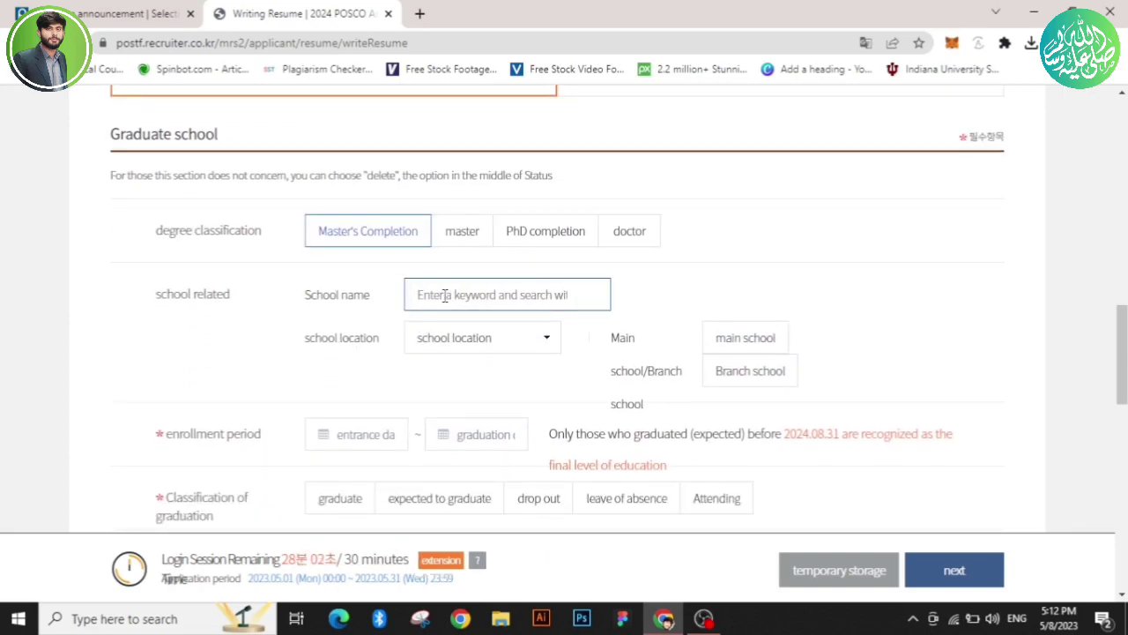
pyautogui.write('uvas')
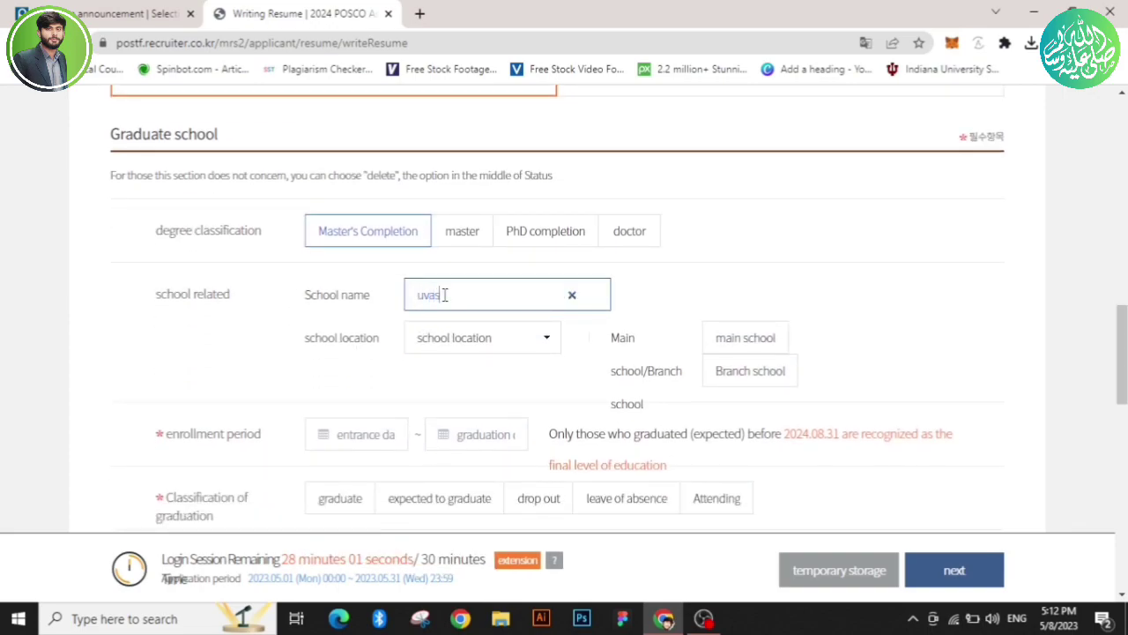
pyautogui.click(475, 323)
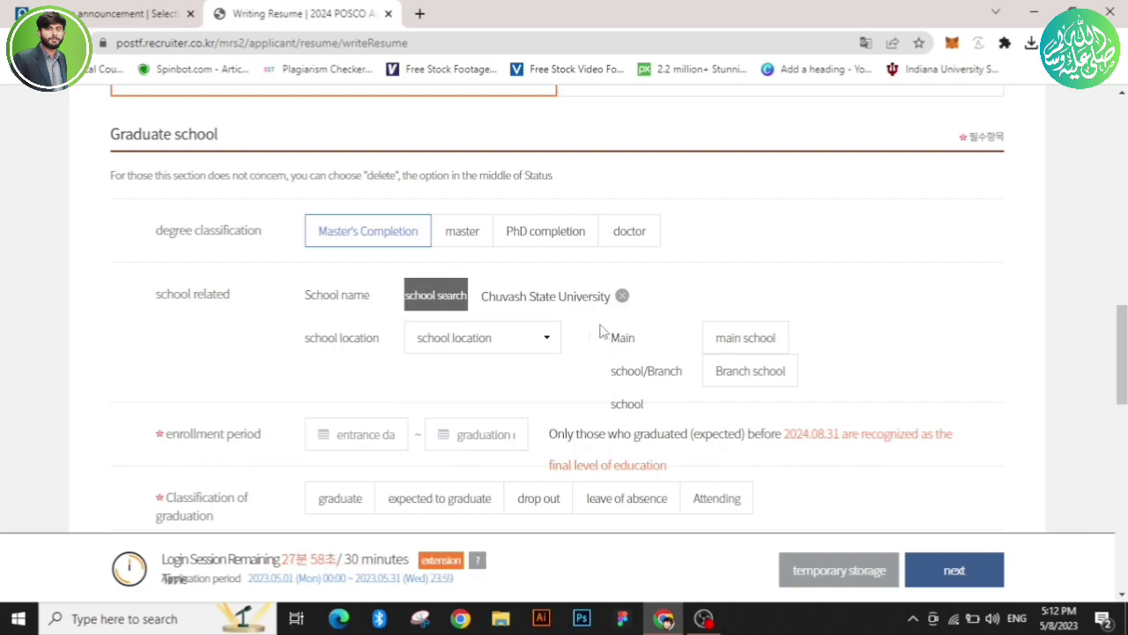
# Set the school location to other asia and mark it as the main school.
pyautogui.click(513, 339)
pyautogui.scroll(-5, 512, 290)
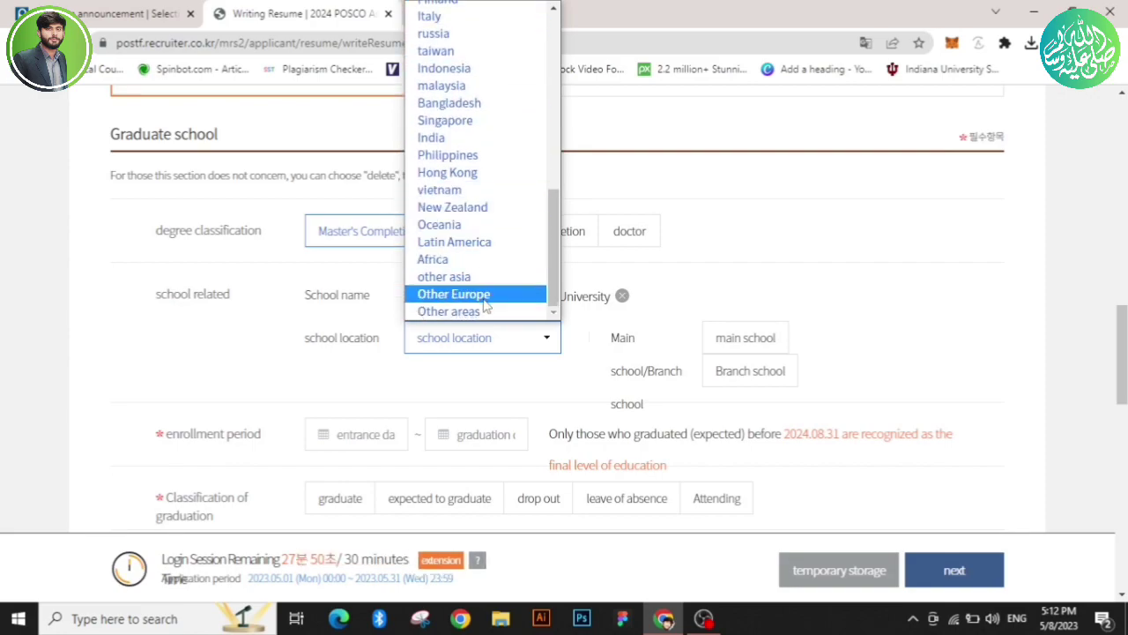
pyautogui.click(444, 277)
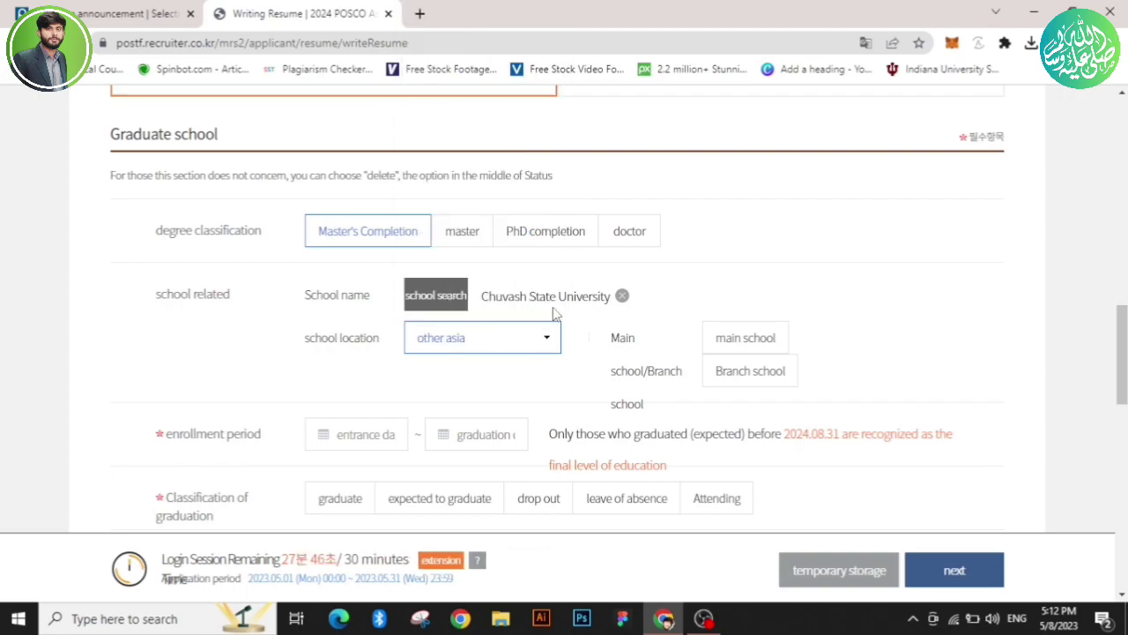
pyautogui.click(745, 344)
pyautogui.scroll(-1, 546, 373)
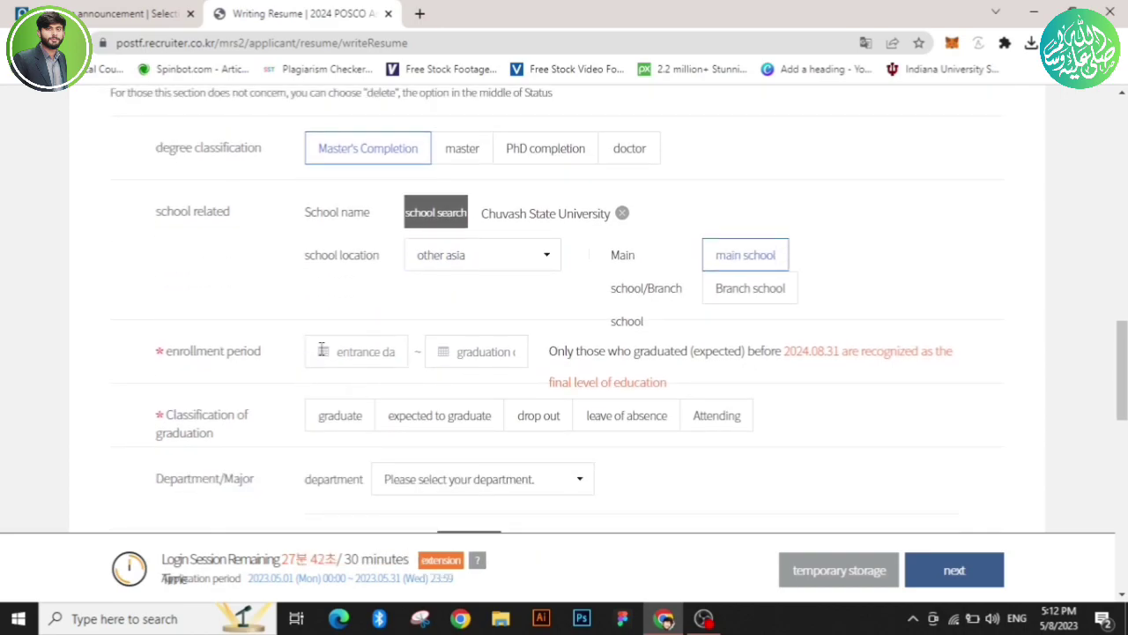
# Set the enrollment period to 2020.05–2022.06 and classify the master's degree as graduated.
pyautogui.click(315, 356)
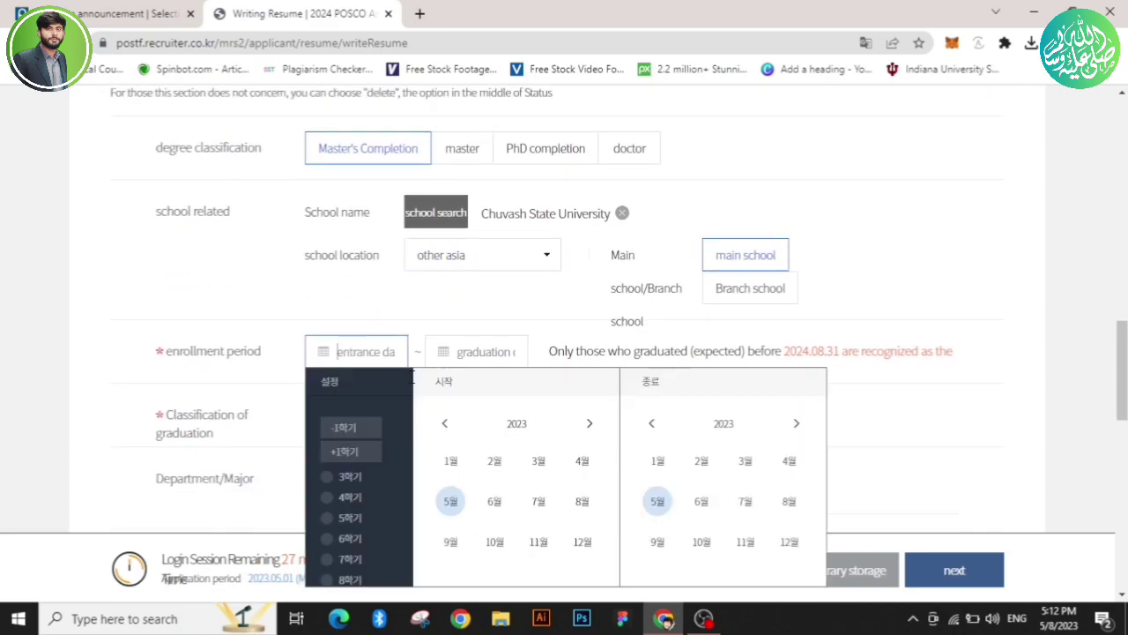
pyautogui.click(445, 424)
pyautogui.click(445, 424)
pyautogui.click(444, 424)
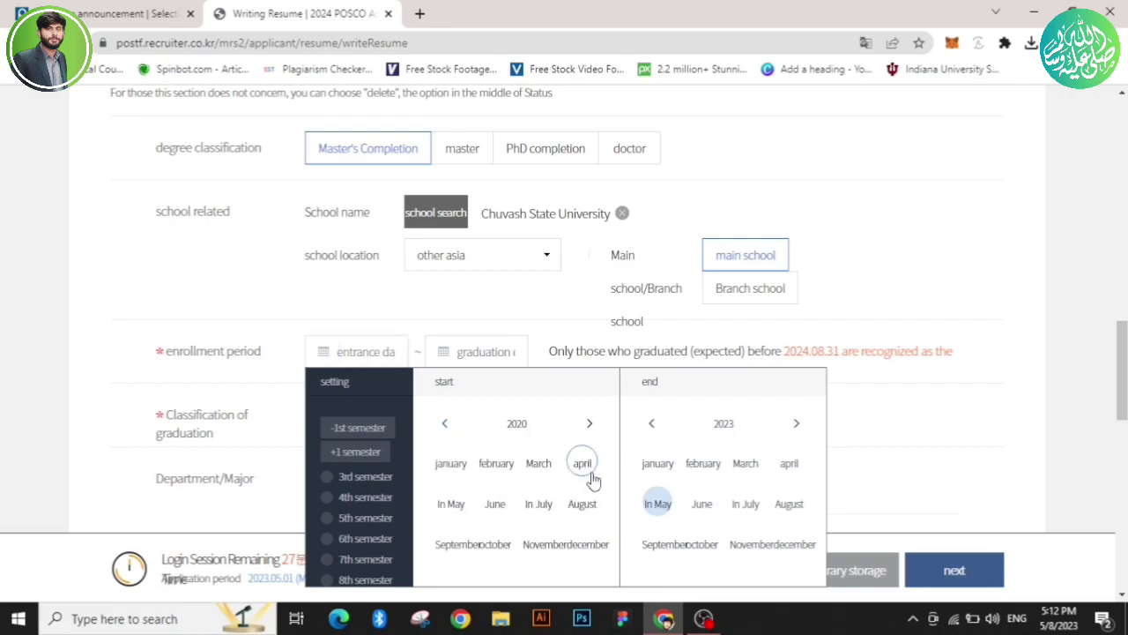
pyautogui.click(796, 427)
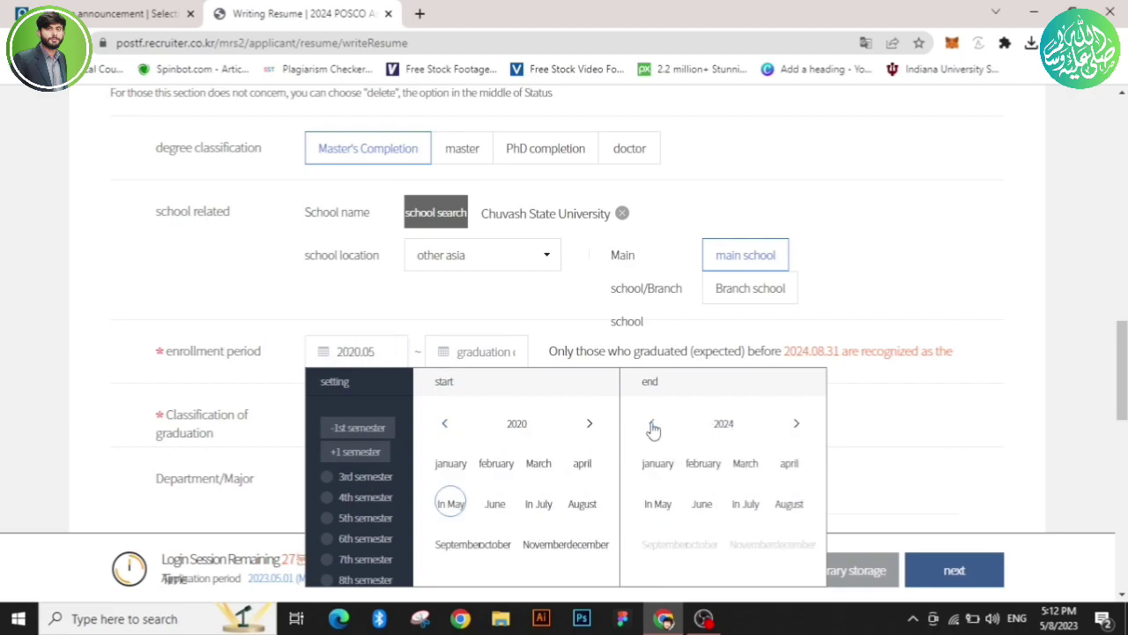
pyautogui.click(652, 428)
pyautogui.click(652, 423)
pyautogui.click(702, 503)
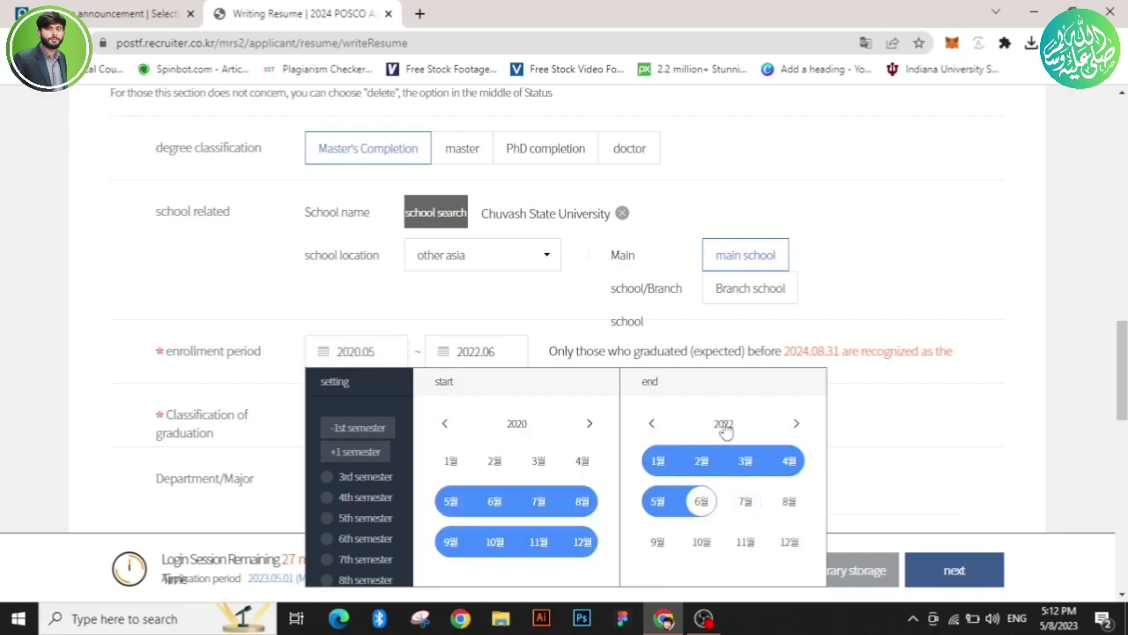
pyautogui.click(901, 319)
pyautogui.scroll(-1, 653, 441)
pyautogui.click(335, 339)
pyautogui.scroll(-1, 523, 398)
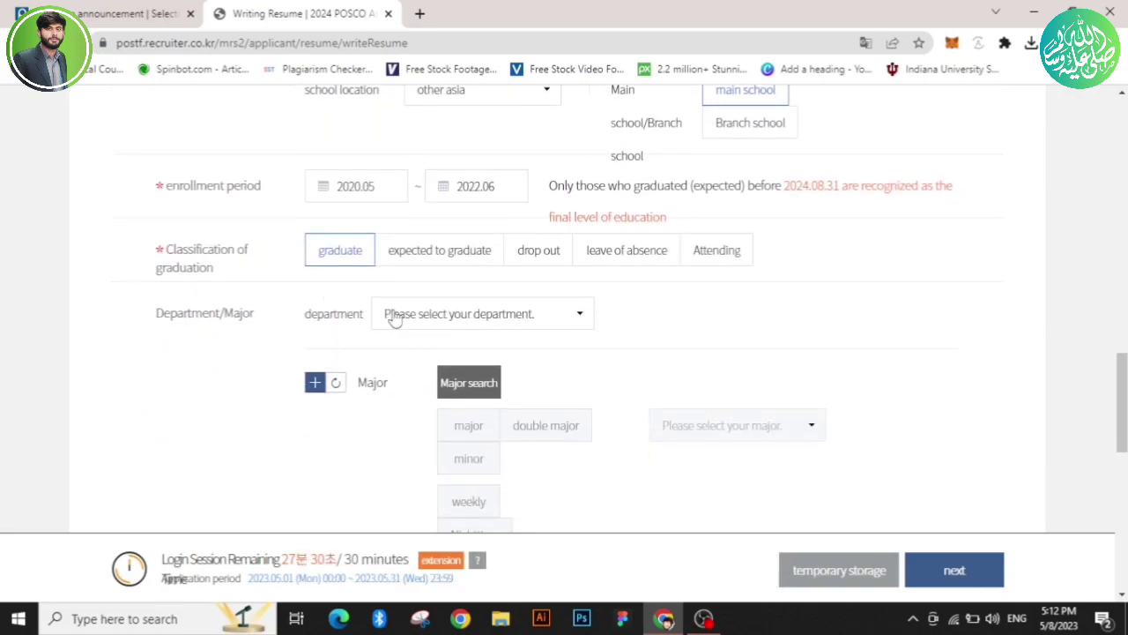
# Set the graduate department to agriculture and forestry and pick Biology as the major.
pyautogui.click(429, 322)
pyautogui.click(450, 96)
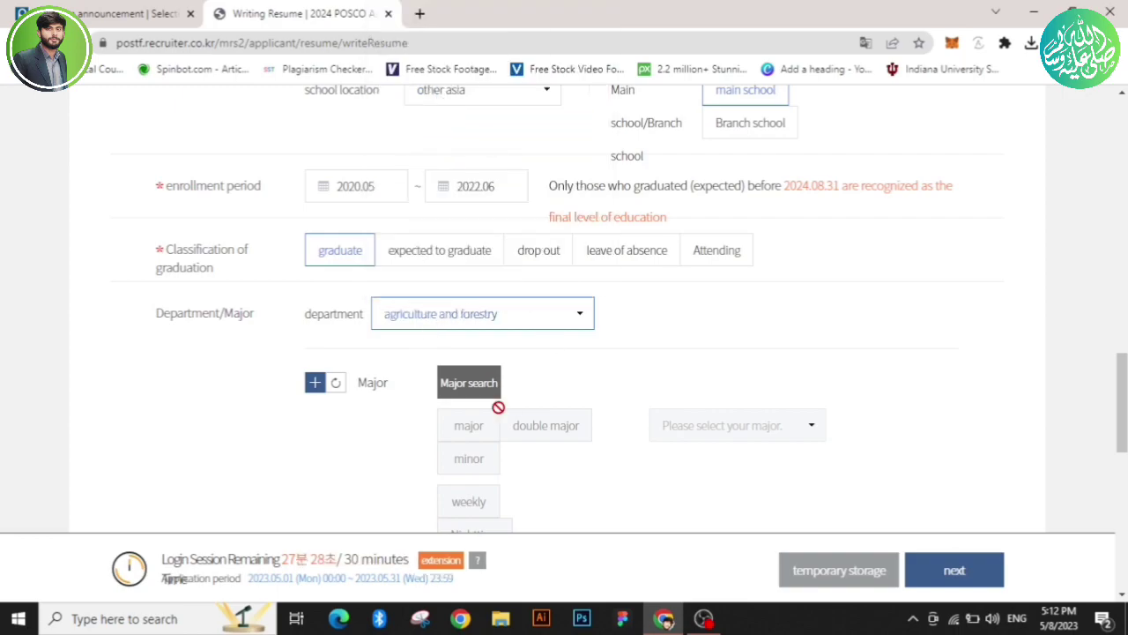
pyautogui.click(479, 377)
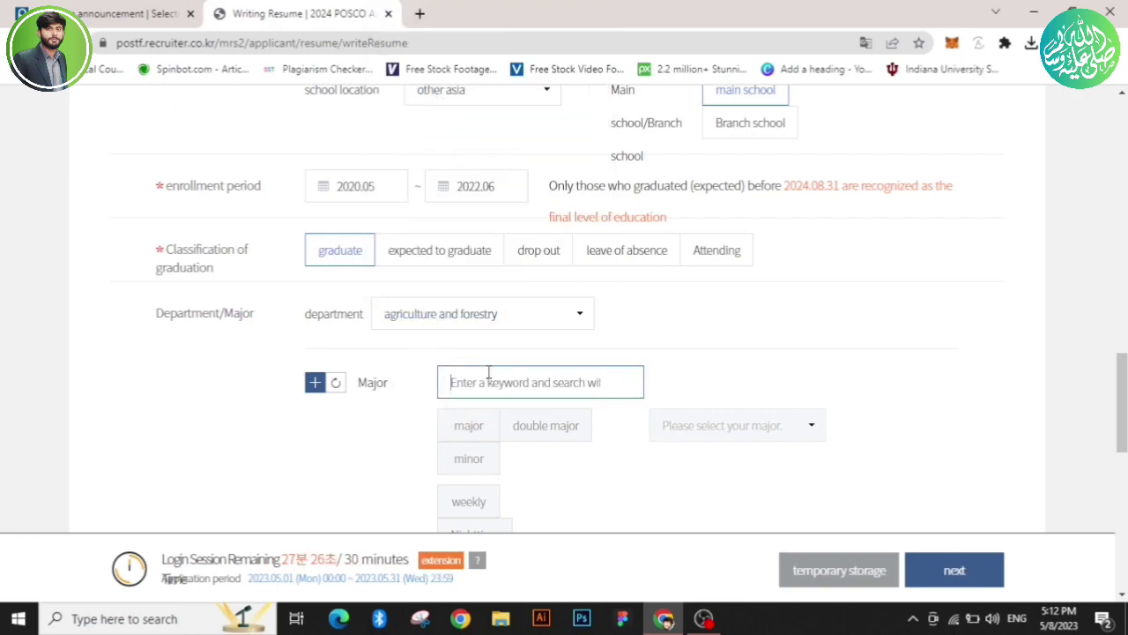
pyautogui.write('biology')
pyautogui.click(521, 411)
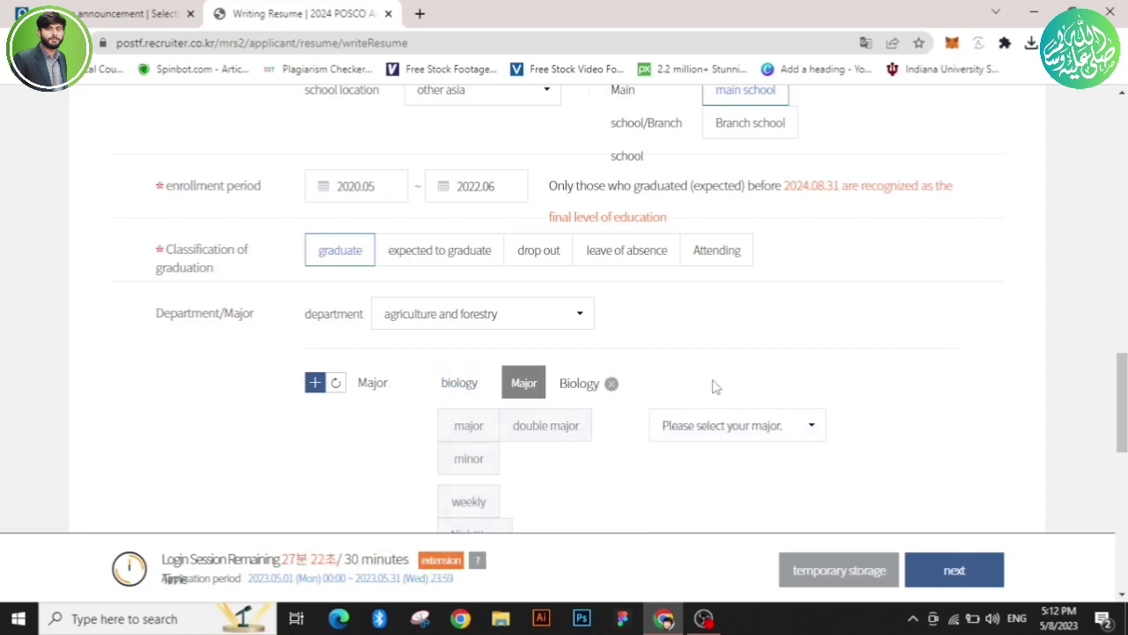
pyautogui.scroll(-1, 683, 429)
pyautogui.scroll(-1, 683, 428)
# Make Biology the primary major under Natural Sciences_(Agriculture, Forestry and Fisheries).
pyautogui.click(491, 343)
pyautogui.click(721, 343)
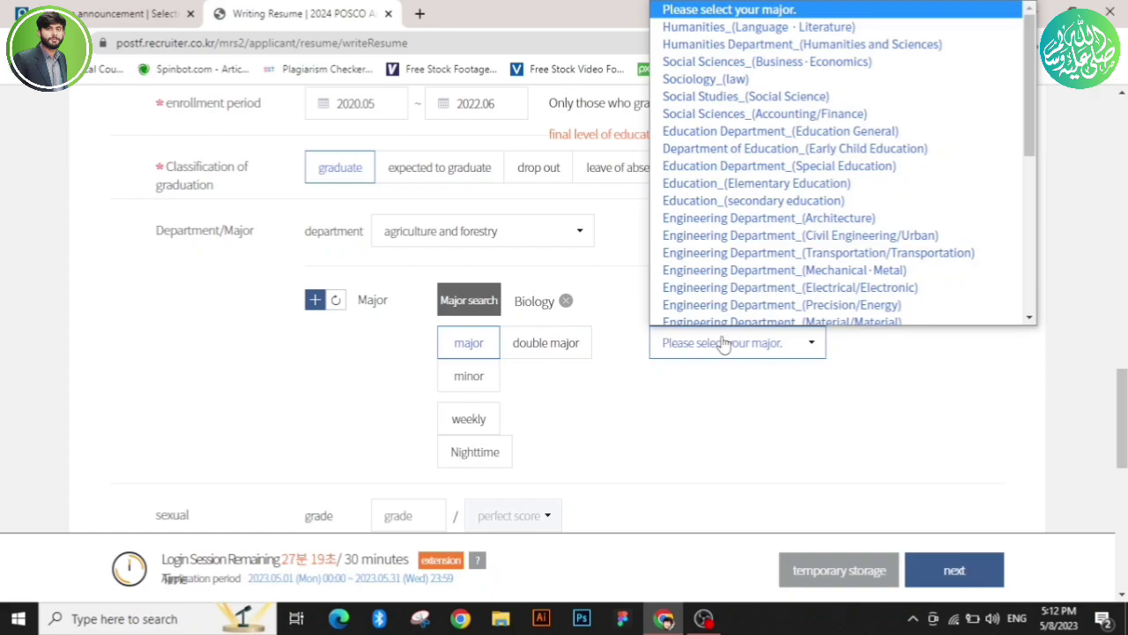
pyautogui.scroll(-1, 1025, 122)
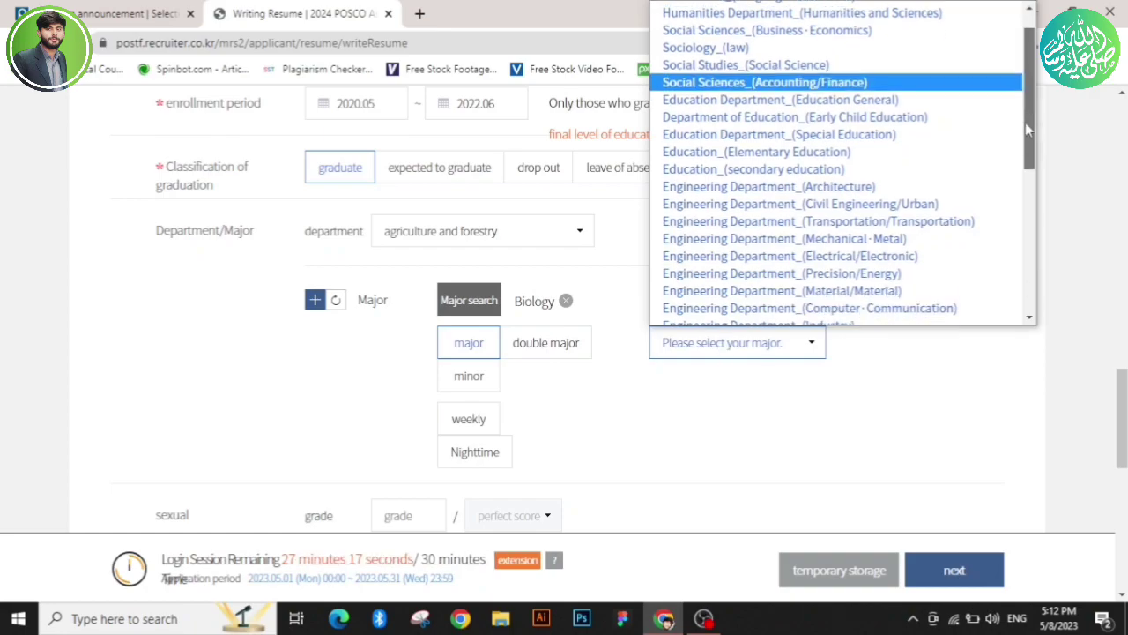
pyautogui.moveTo(1025, 122); pyautogui.dragTo(1031, 176)
pyautogui.click(775, 254)
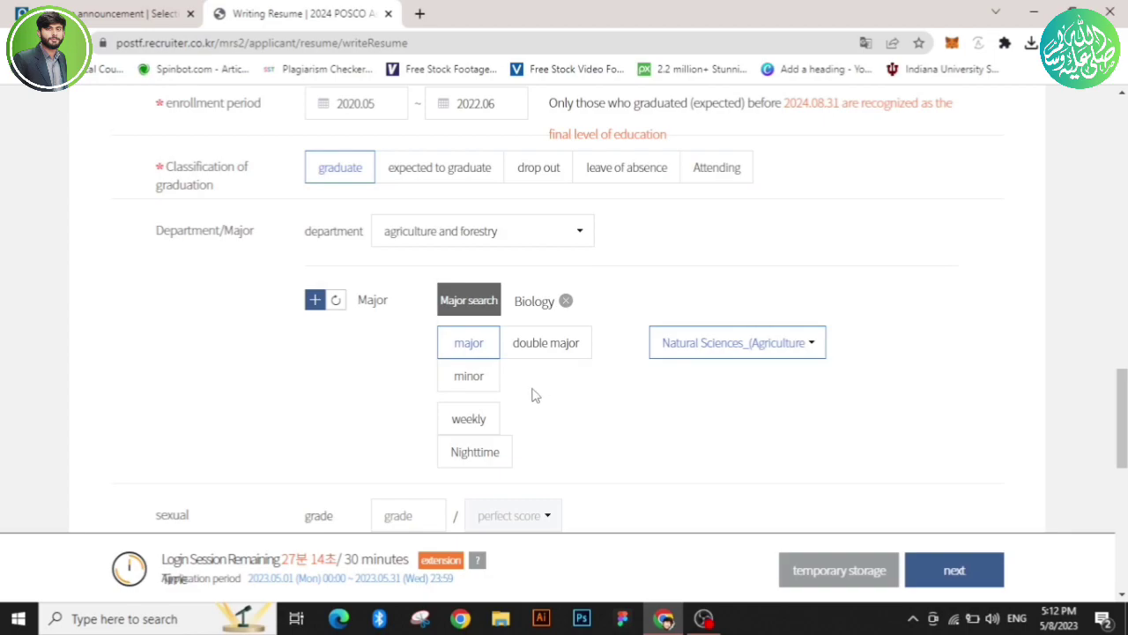
pyautogui.scroll(-2, 370, 389)
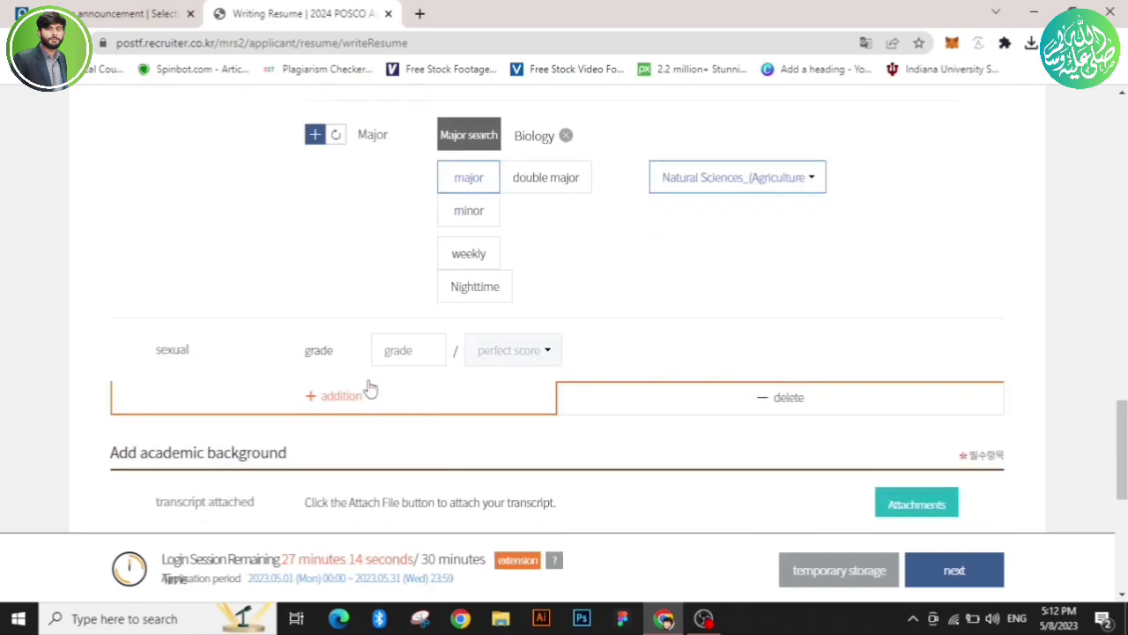
# Mark the graduate major as weekly study and enter a grade of 3.5 out of 4.0.
pyautogui.click(471, 255)
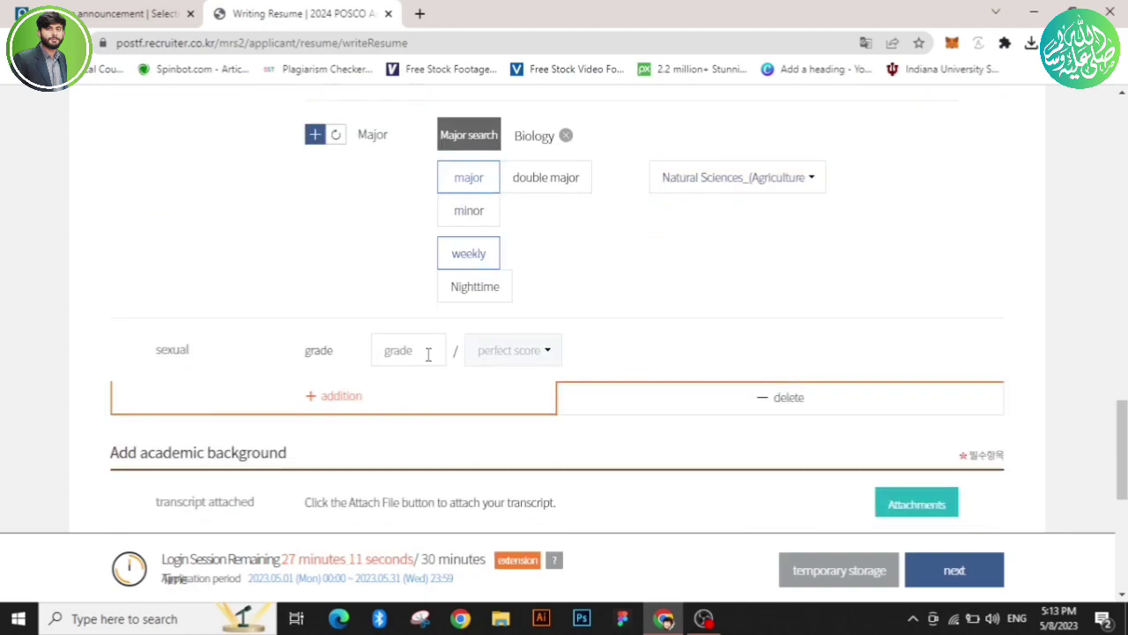
pyautogui.click(427, 352)
pyautogui.write('3')
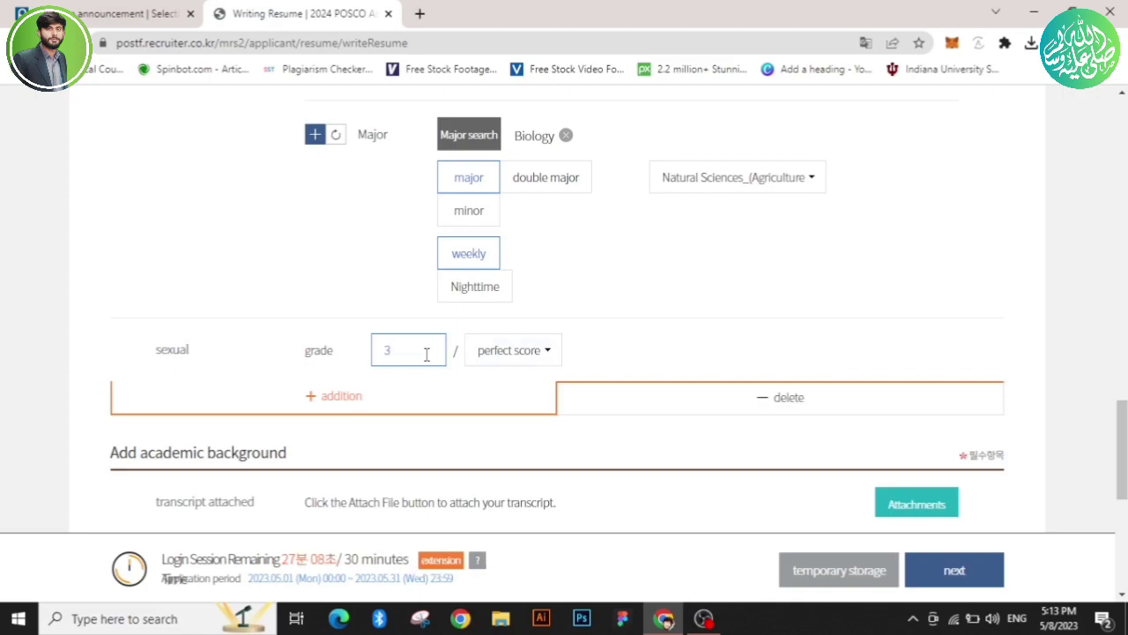
pyautogui.write('.5')
pyautogui.click(537, 350)
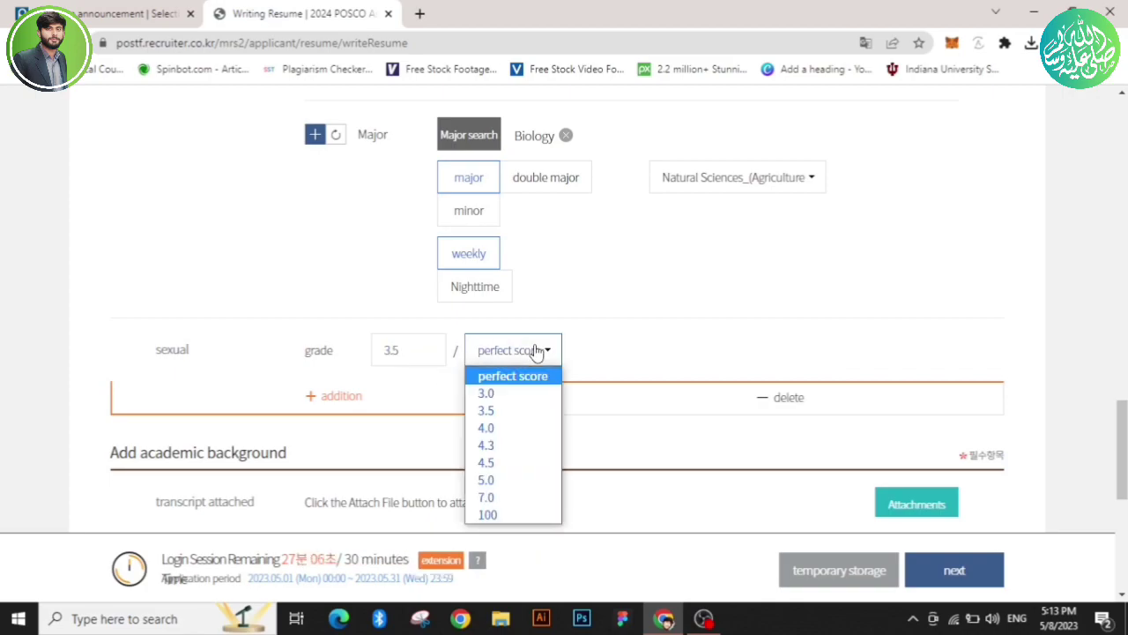
pyautogui.click(514, 435)
pyautogui.scroll(-2, 514, 435)
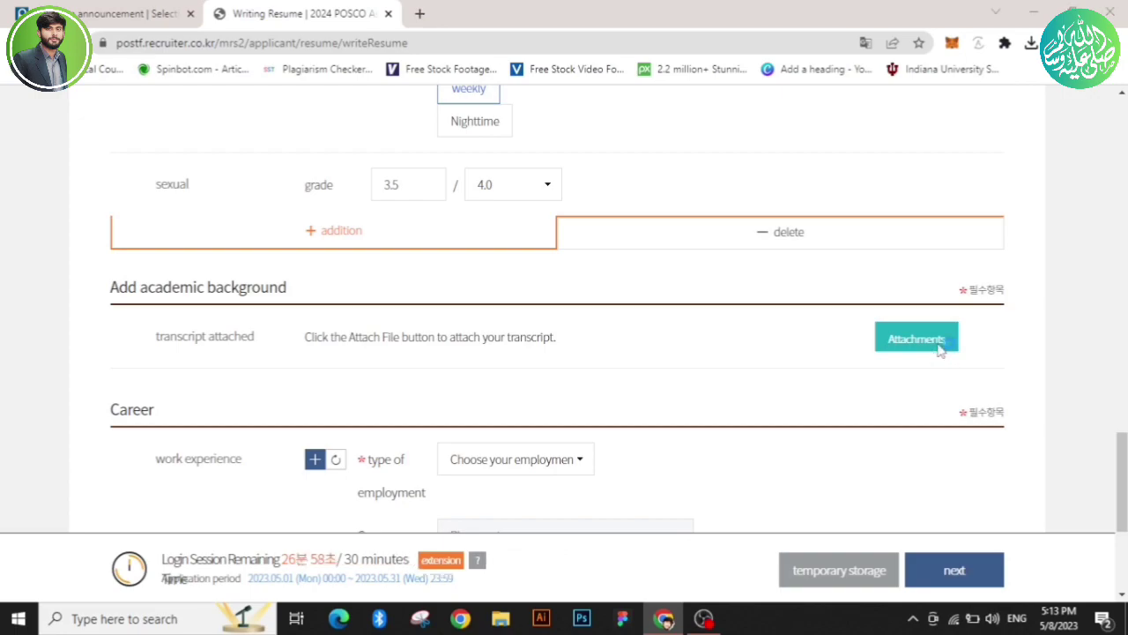
# Attach Master Transcript.pdf in the transcript section.
pyautogui.click(939, 347)
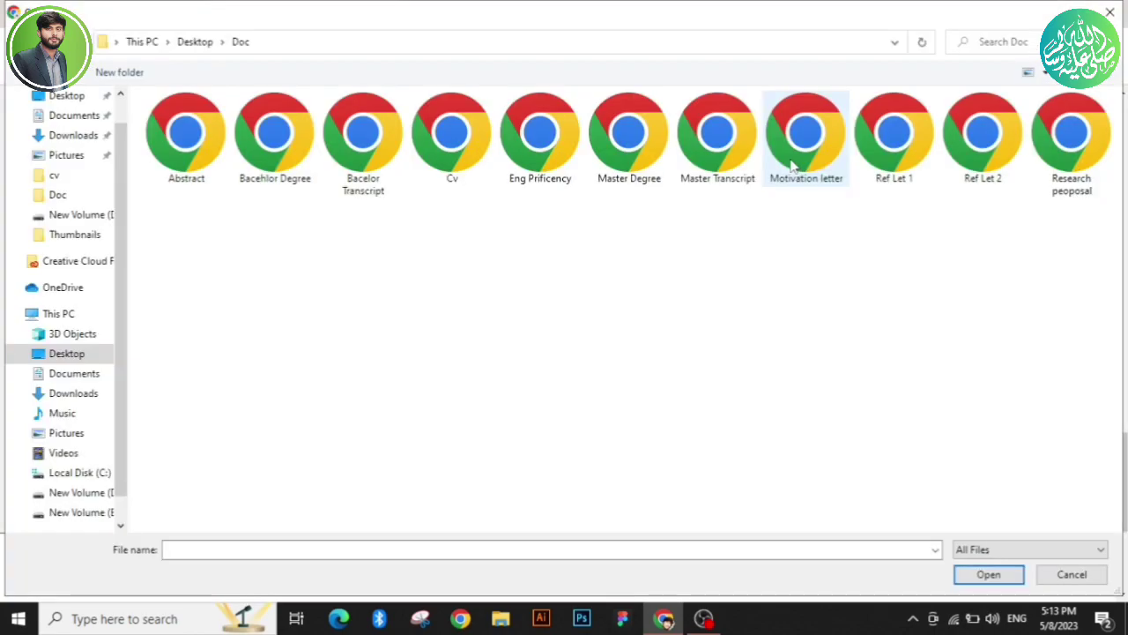
pyautogui.doubleClick(739, 161)
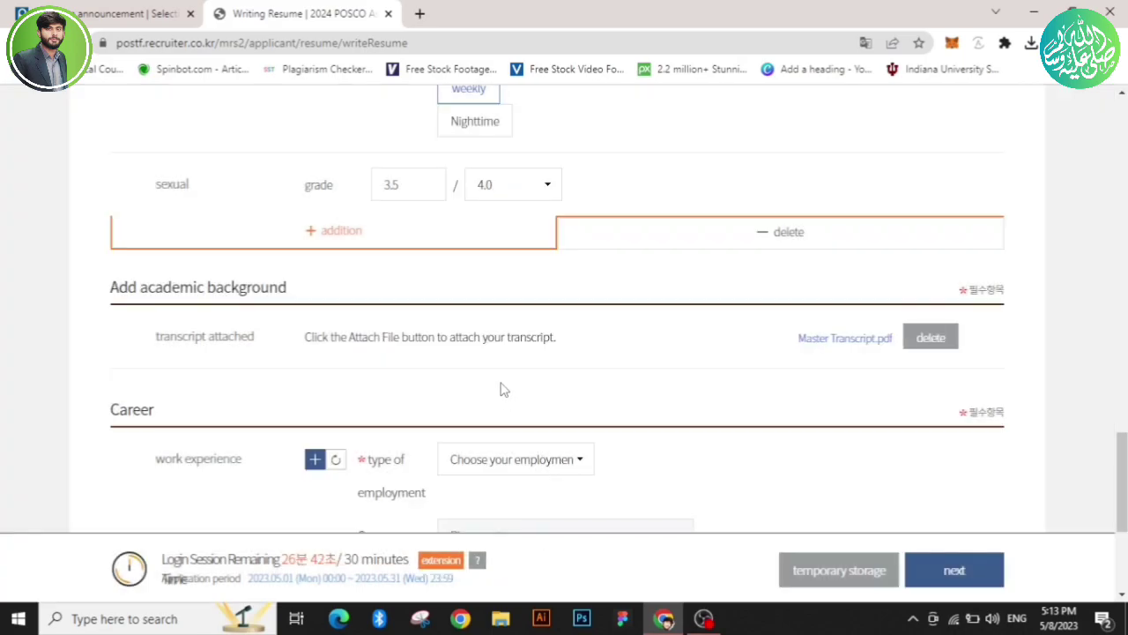
pyautogui.scroll(-1, 498, 387)
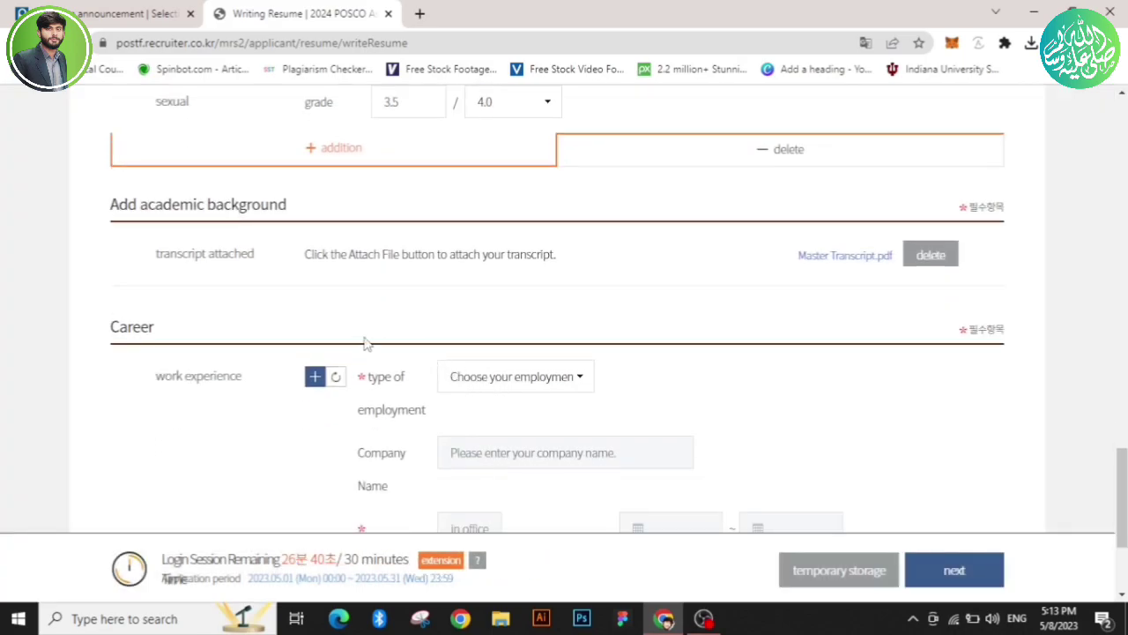
# Add a Full-time career entry at Nestle, marked as a job already left.
pyautogui.scroll(-1, 365, 340)
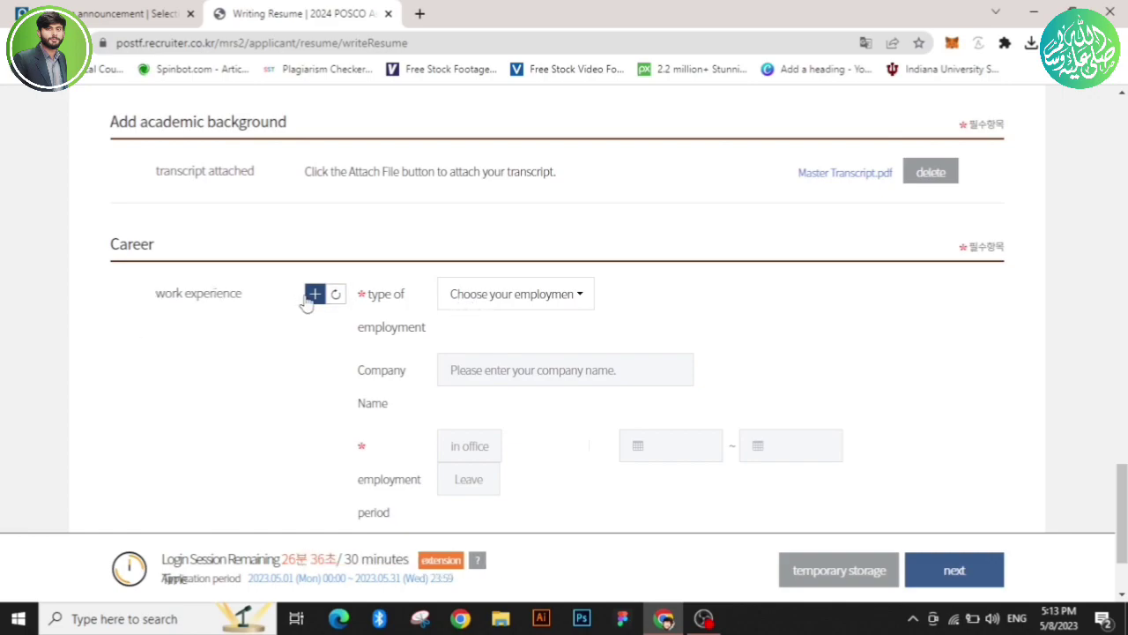
pyautogui.click(568, 293)
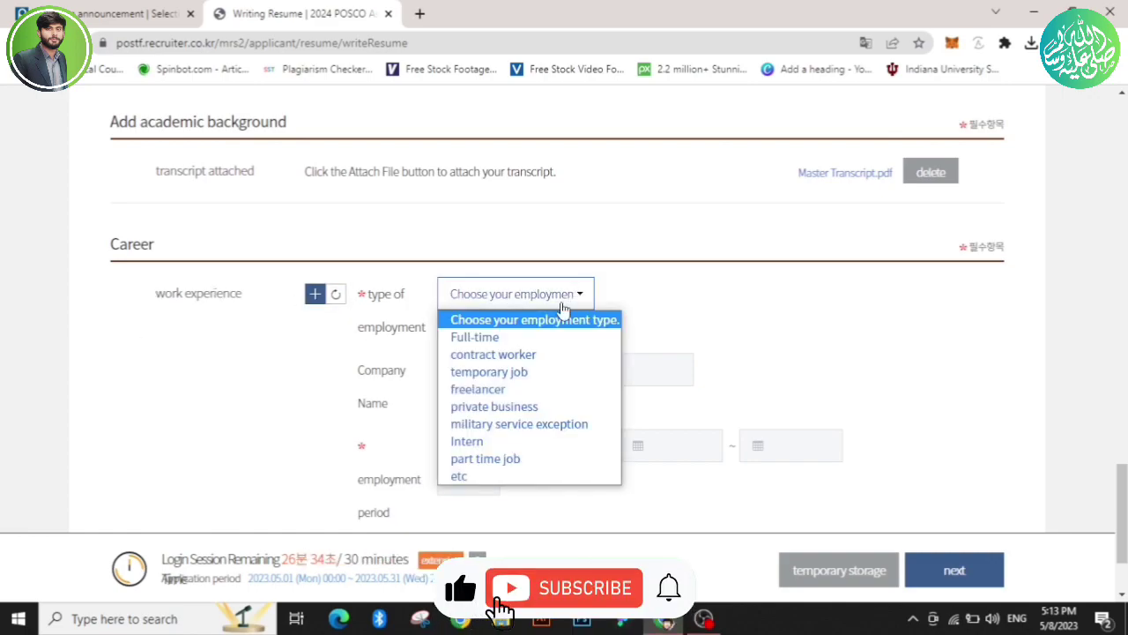
pyautogui.click(507, 336)
pyautogui.click(481, 374)
pyautogui.write('Nes')
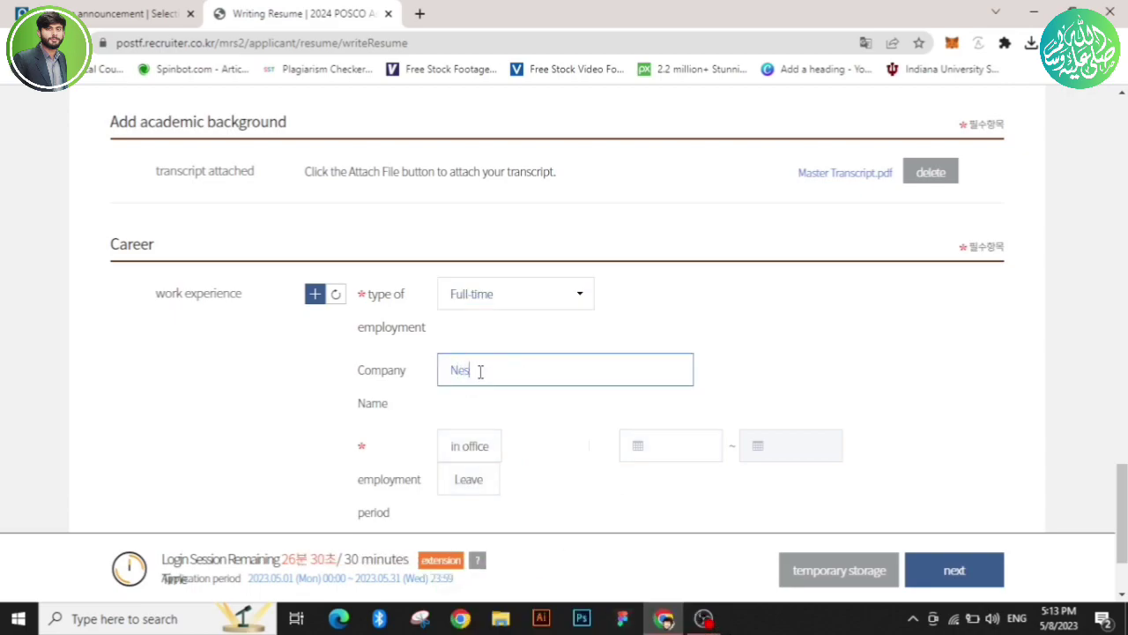
pyautogui.write('tle')
pyautogui.scroll(-1, 514, 416)
pyautogui.click(489, 401)
# Set the Nestle employment period from 2022.11.02 to 2023.03.04.
pyautogui.click(702, 356)
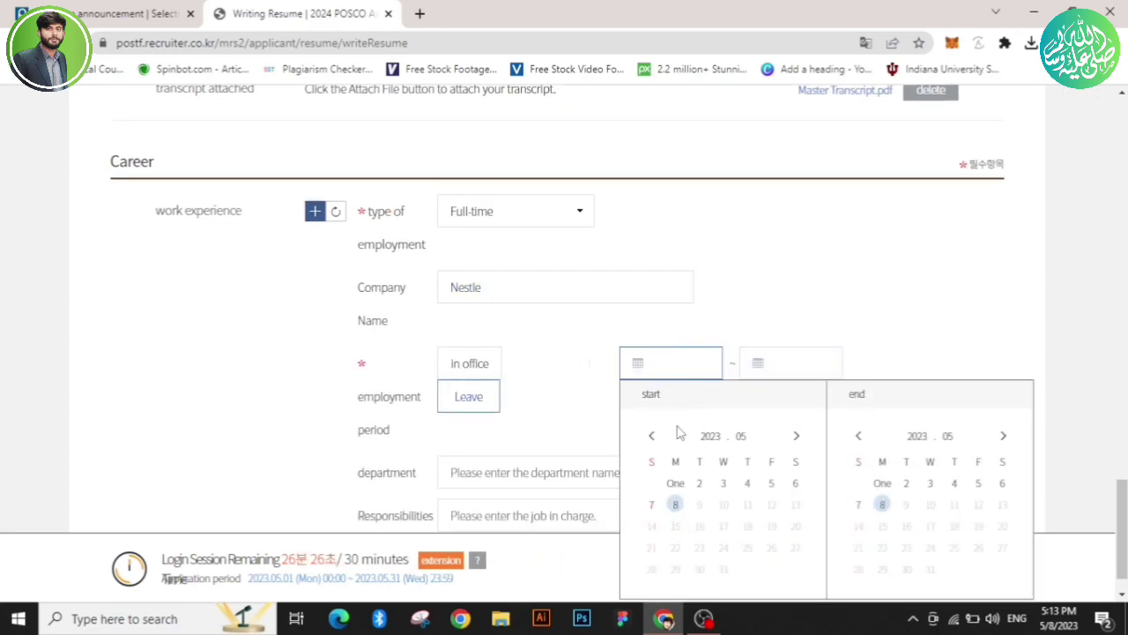
pyautogui.click(650, 436)
pyautogui.click(649, 437)
pyautogui.click(650, 437)
pyautogui.click(649, 436)
pyautogui.click(649, 436)
pyautogui.click(649, 436)
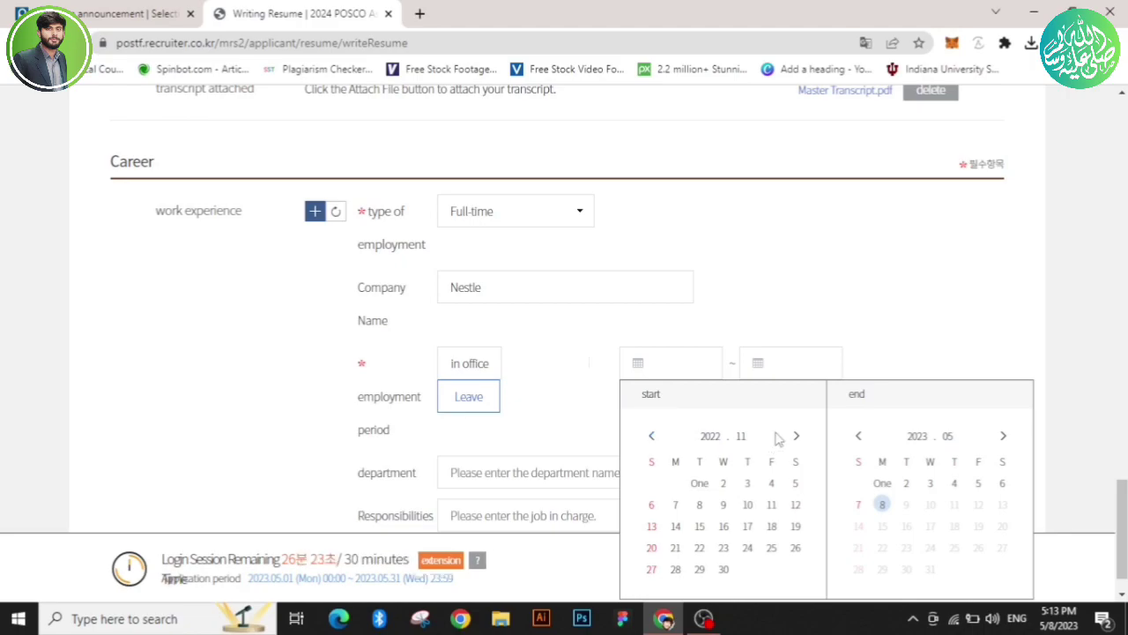
pyautogui.click(859, 436)
pyautogui.click(859, 437)
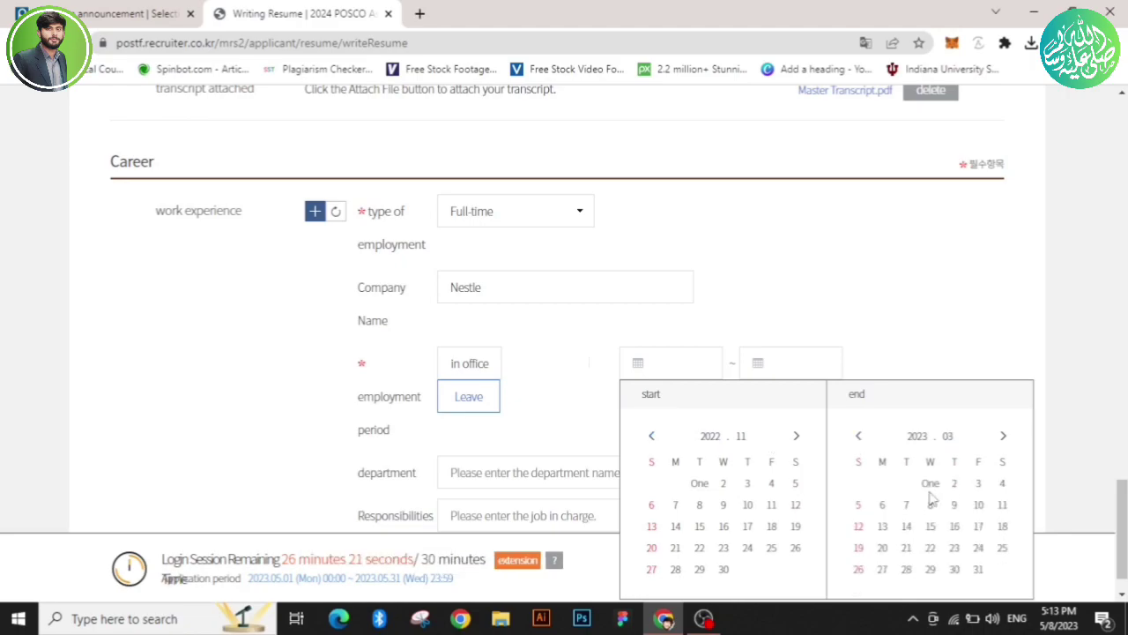
pyautogui.click(722, 483)
pyautogui.click(1001, 482)
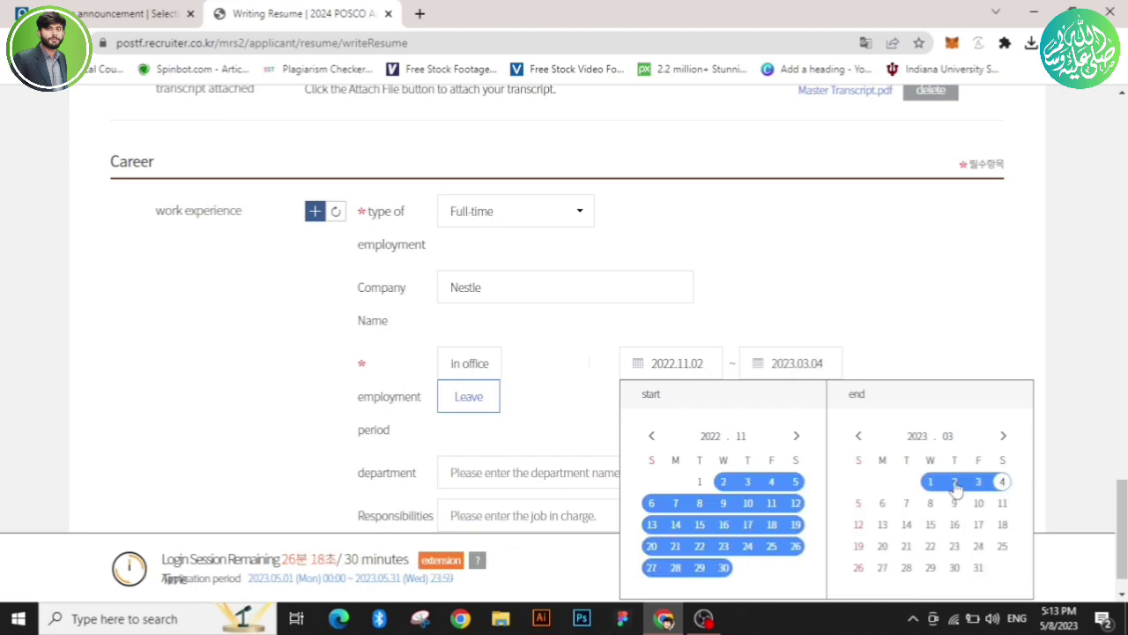
pyautogui.scroll(-1, 573, 396)
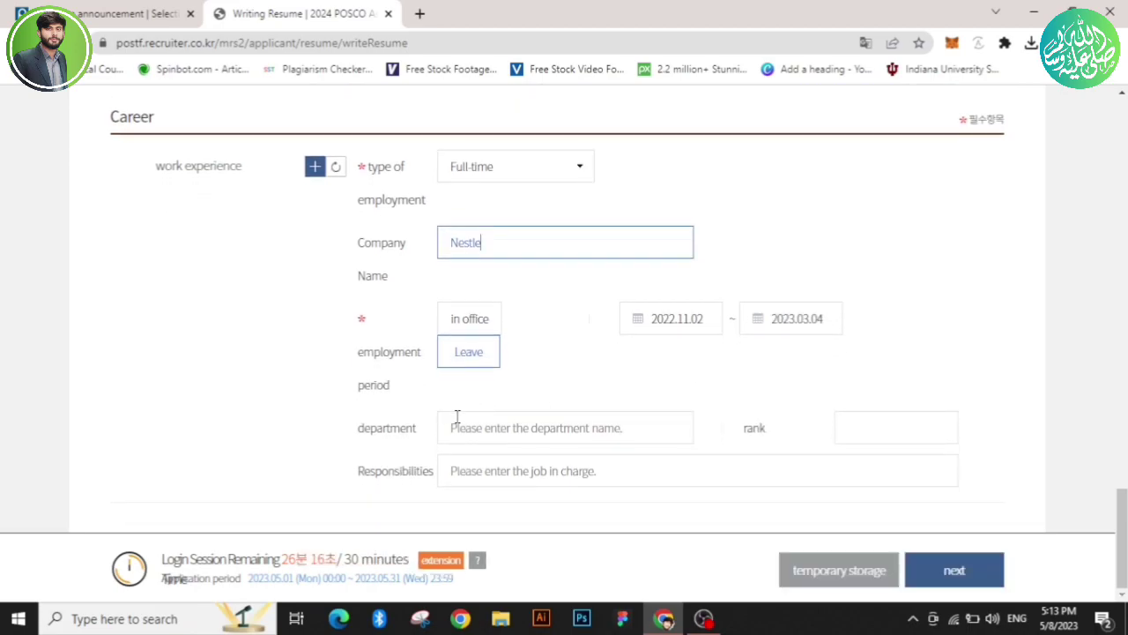
# Enter department Lab, rank Manager and responsibilities 'Mangement'.
pyautogui.click(496, 423)
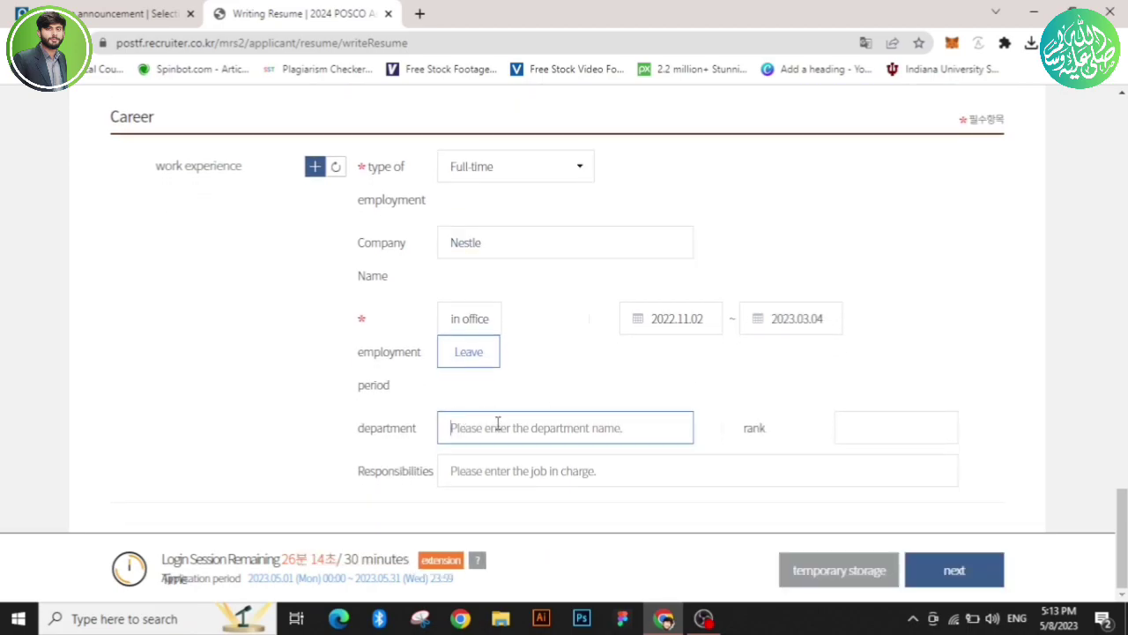
pyautogui.write('Lab')
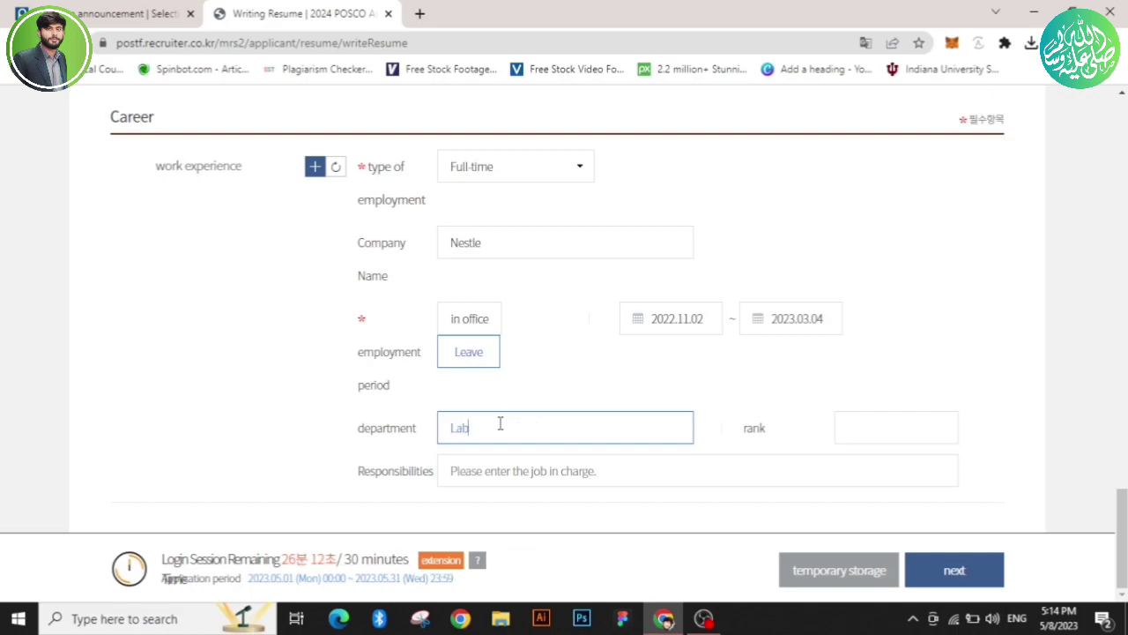
pyautogui.click(890, 424)
pyautogui.write('Manager')
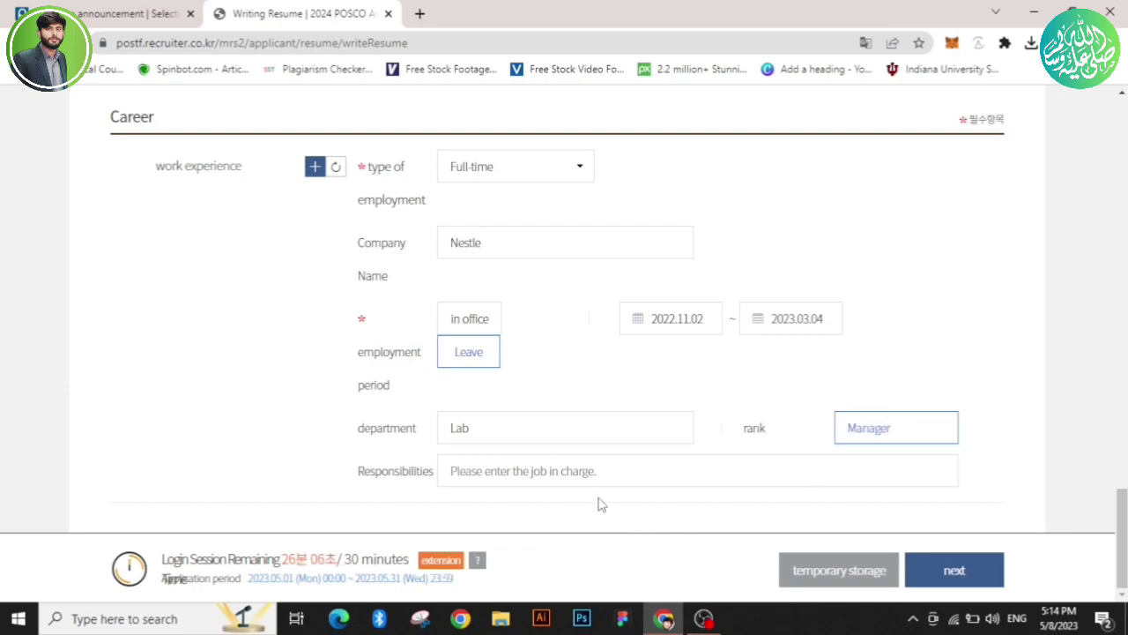
pyautogui.click(555, 470)
pyautogui.write('M')
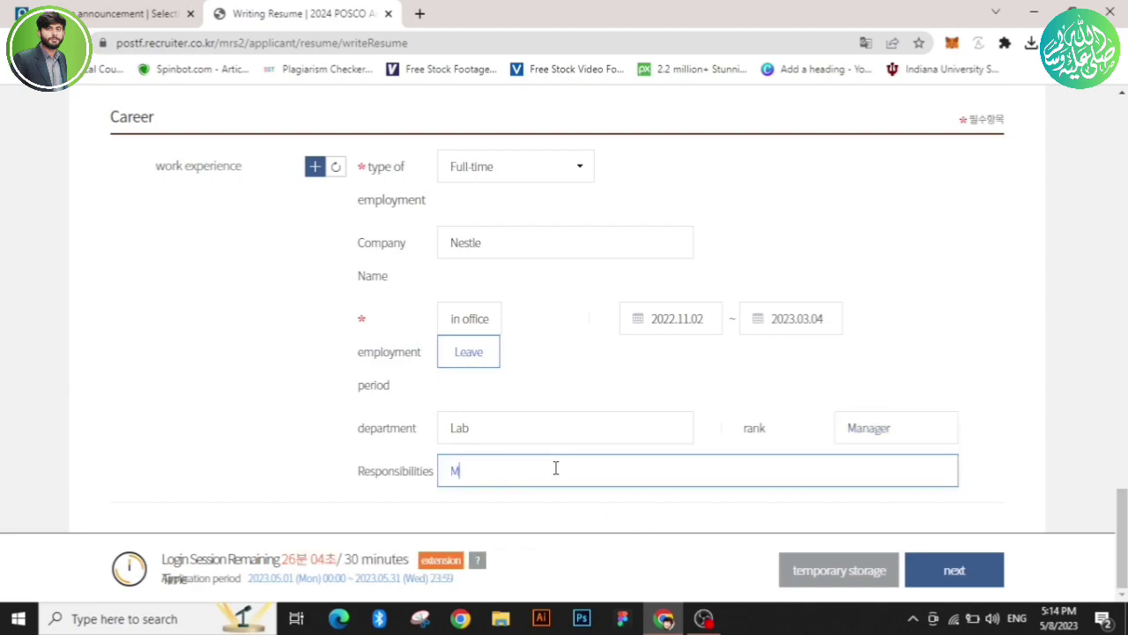
pyautogui.write('angement')
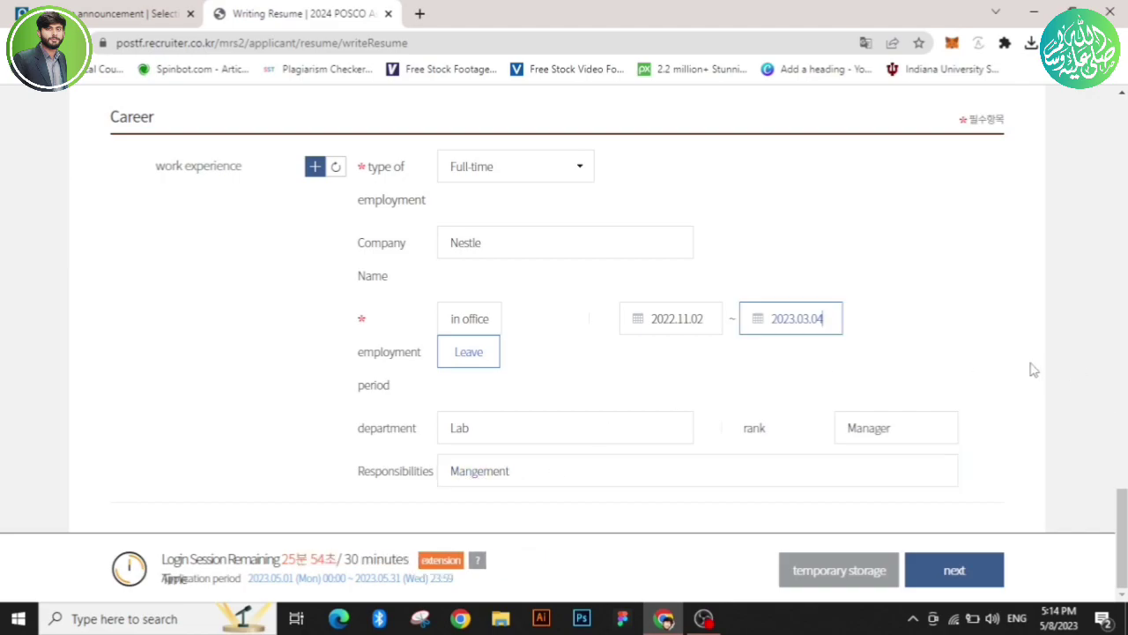
# Save the education and career details, confirming the save prompt and Saved dialog, to reach step 3.
pyautogui.click(956, 569)
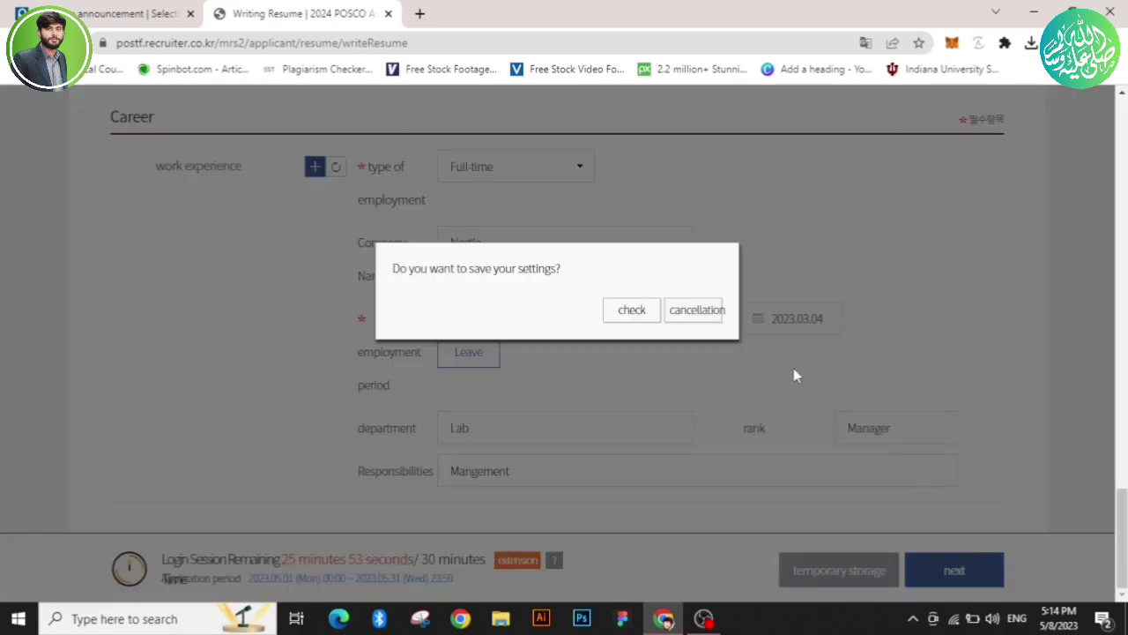
pyautogui.click(633, 316)
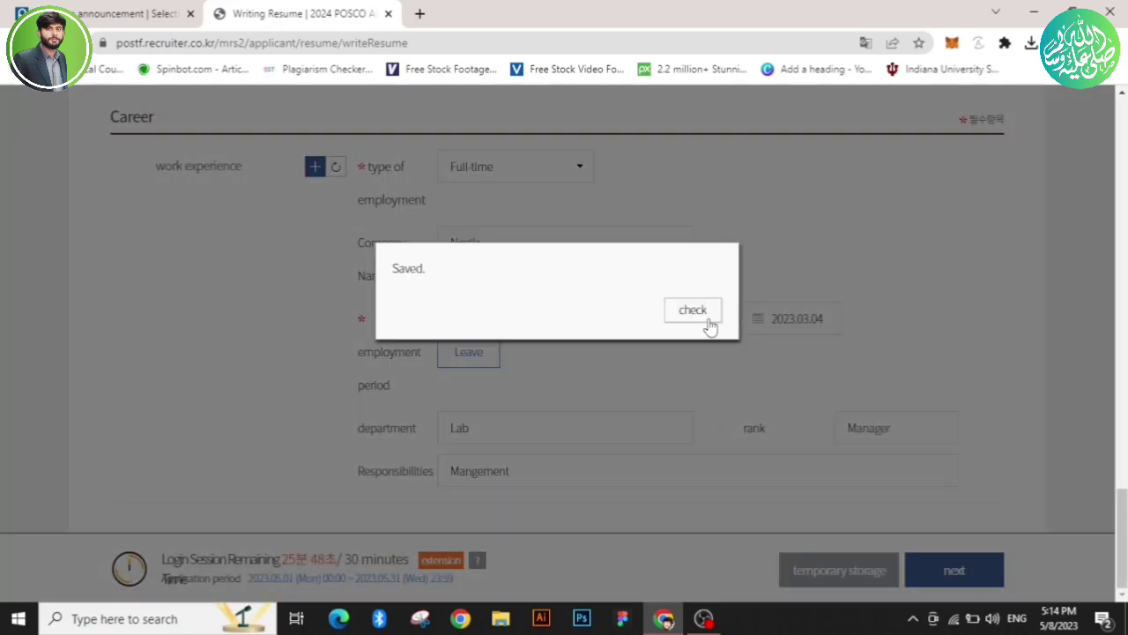
pyautogui.click(705, 319)
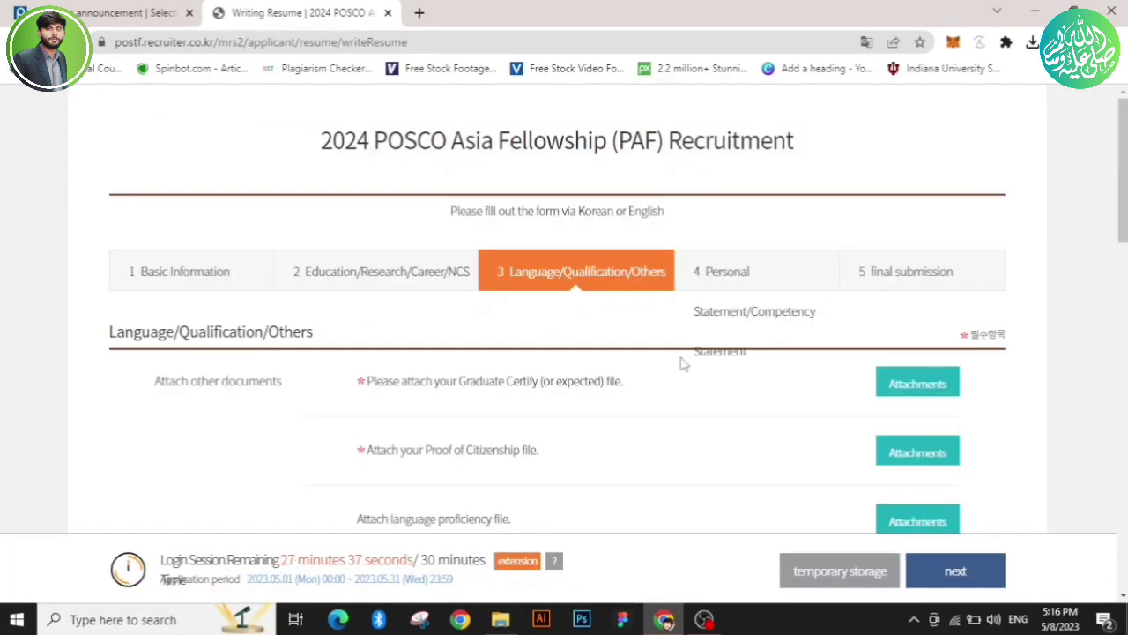
pyautogui.scroll(-1, 682, 360)
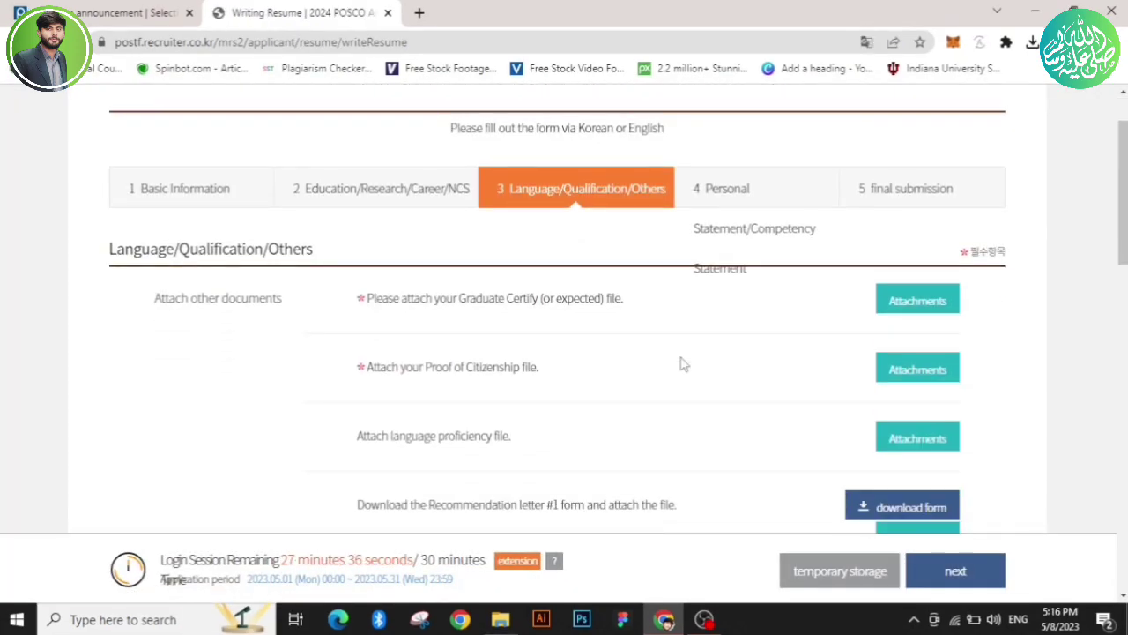
pyautogui.scroll(-1, 692, 329)
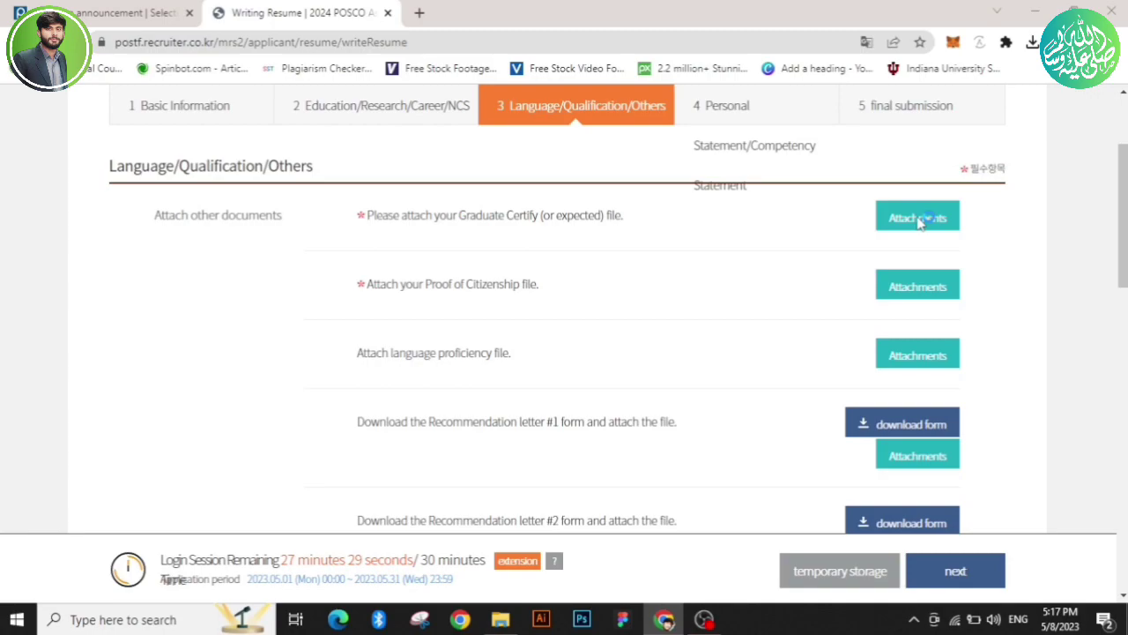
# Attach Master Degree.pdf, Passport.pdf and Eng Pricifency.pdf to the certificate, citizenship and language rows.
pyautogui.click(917, 217)
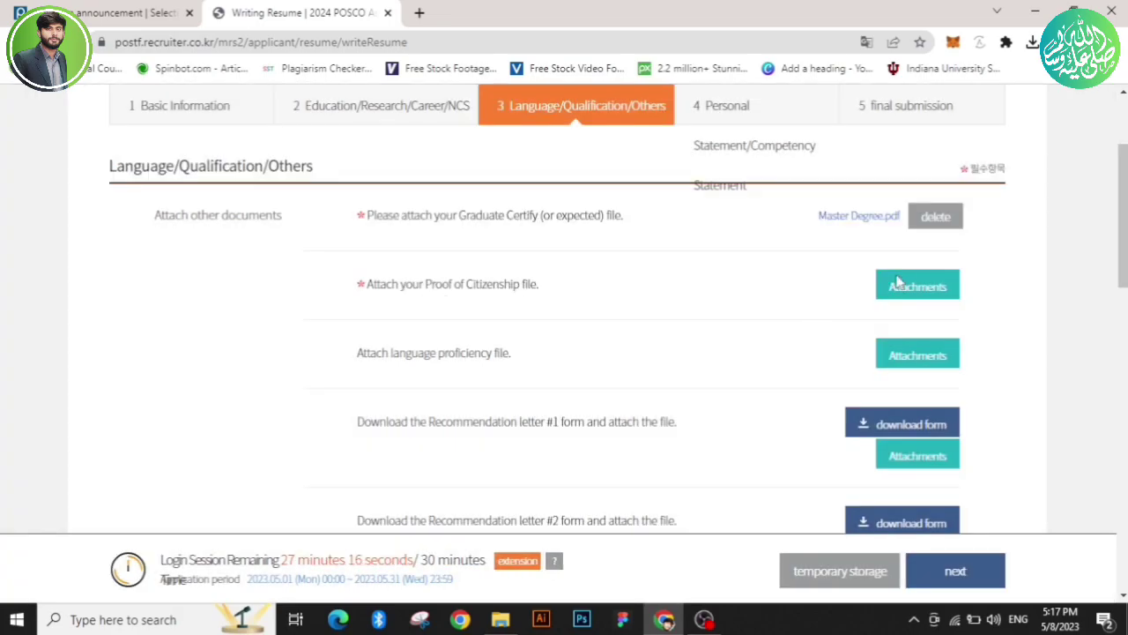
pyautogui.click(900, 282)
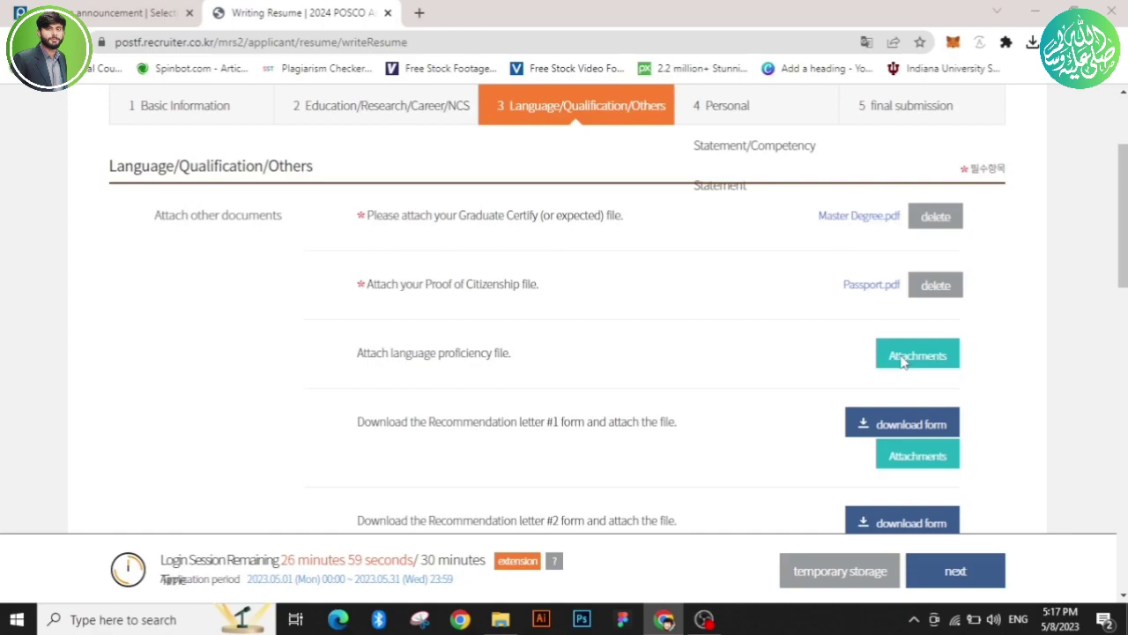
pyautogui.click(902, 361)
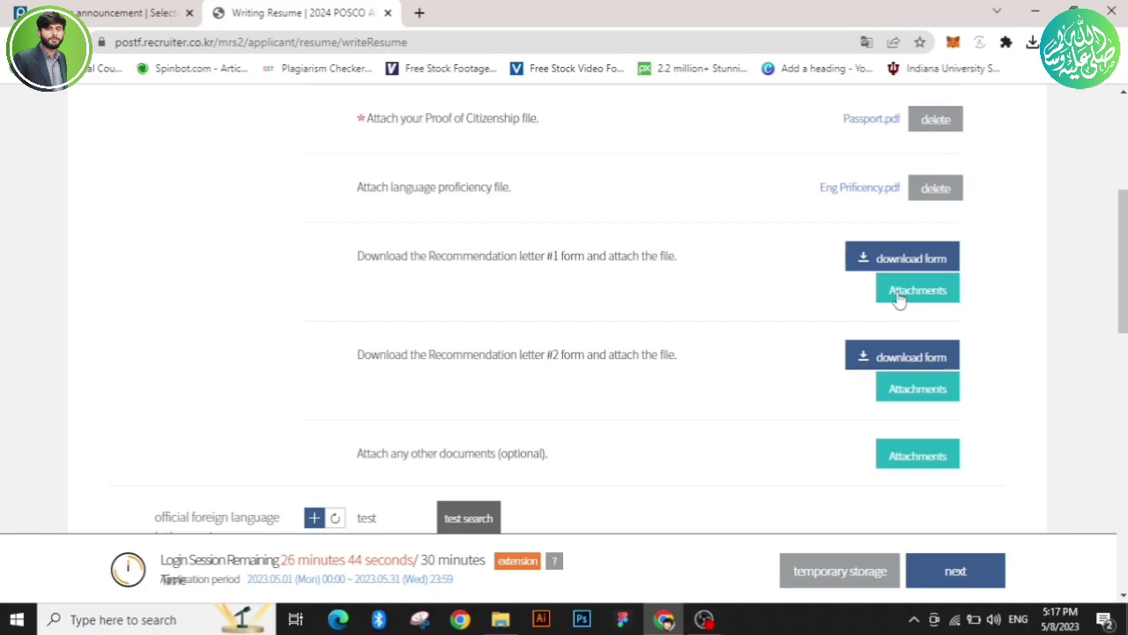
# Attach Ref Let 1.pdf to recommendation letter #1 and Ref Let 2.pdf to letter #2.
pyautogui.click(898, 296)
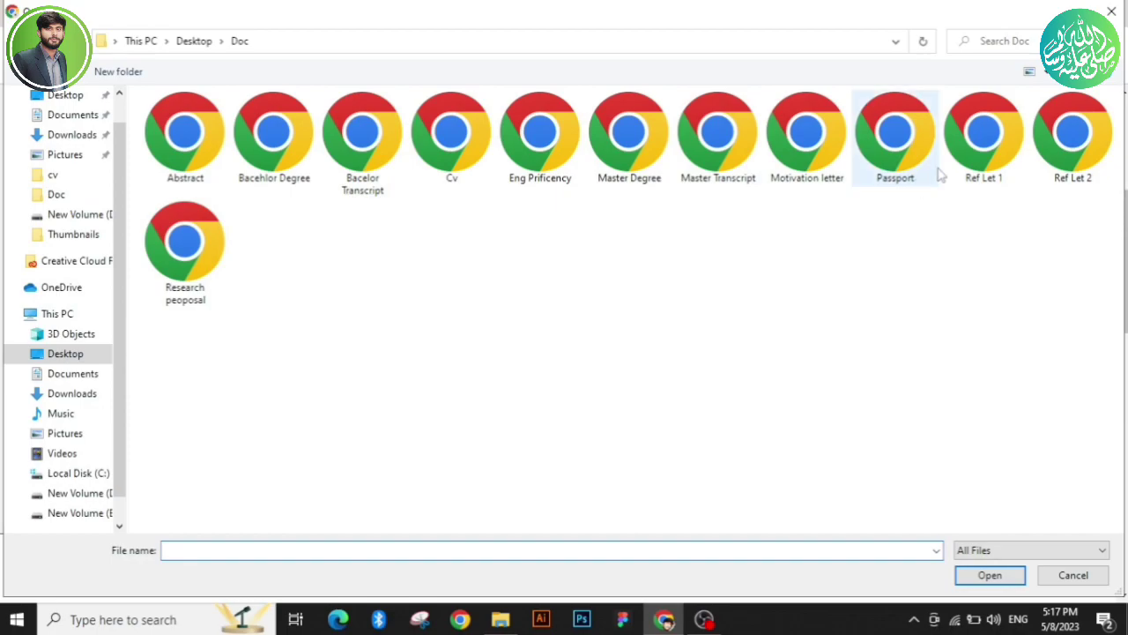
pyautogui.doubleClick(983, 137)
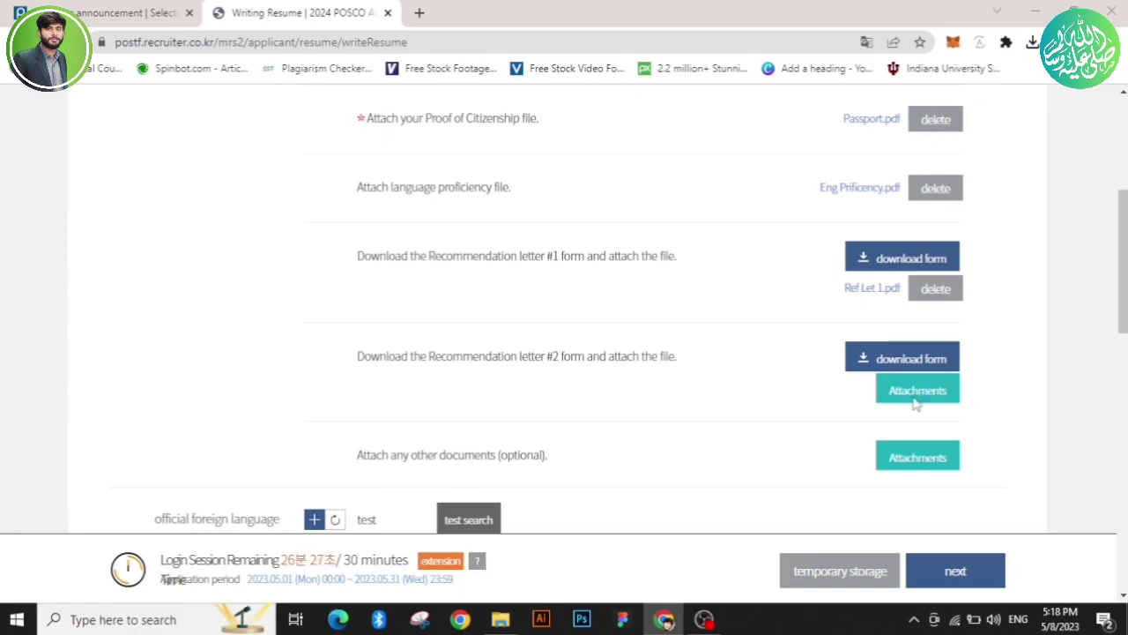
pyautogui.click(915, 394)
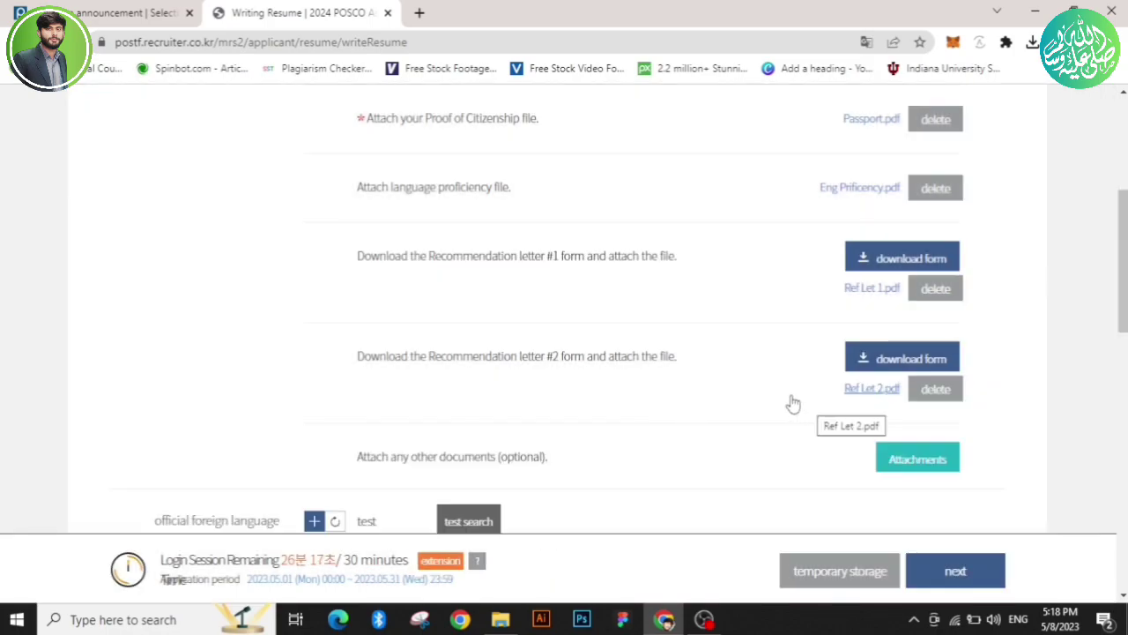
# Enter xyz in both the first and second recommender name-and-e-mail fields.
pyautogui.scroll(-1, 792, 403)
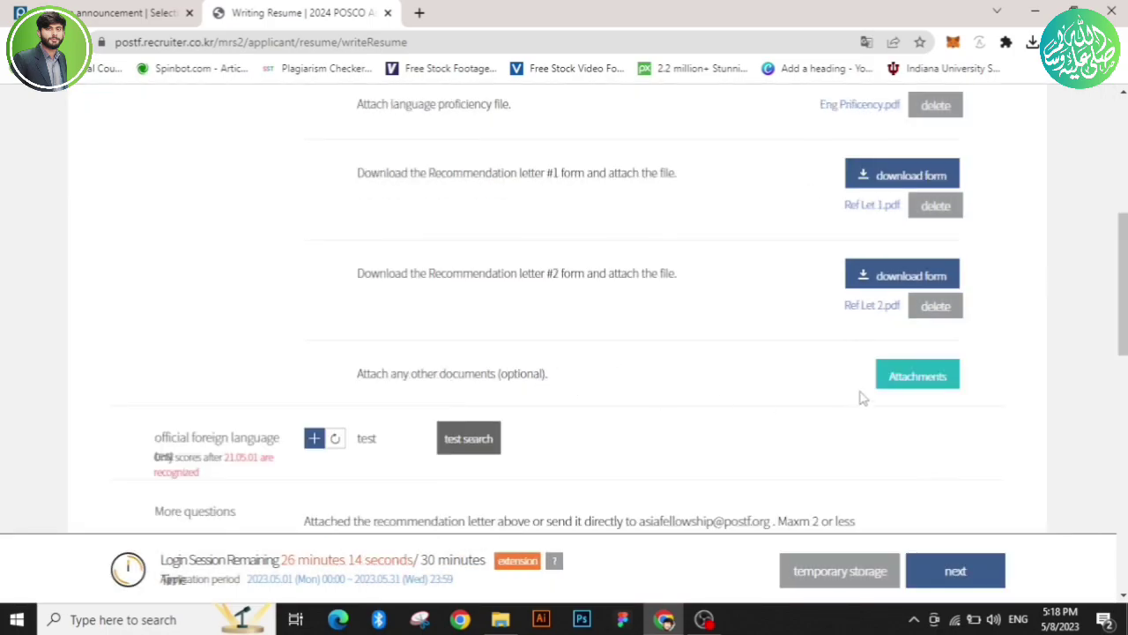
pyautogui.scroll(-1, 705, 401)
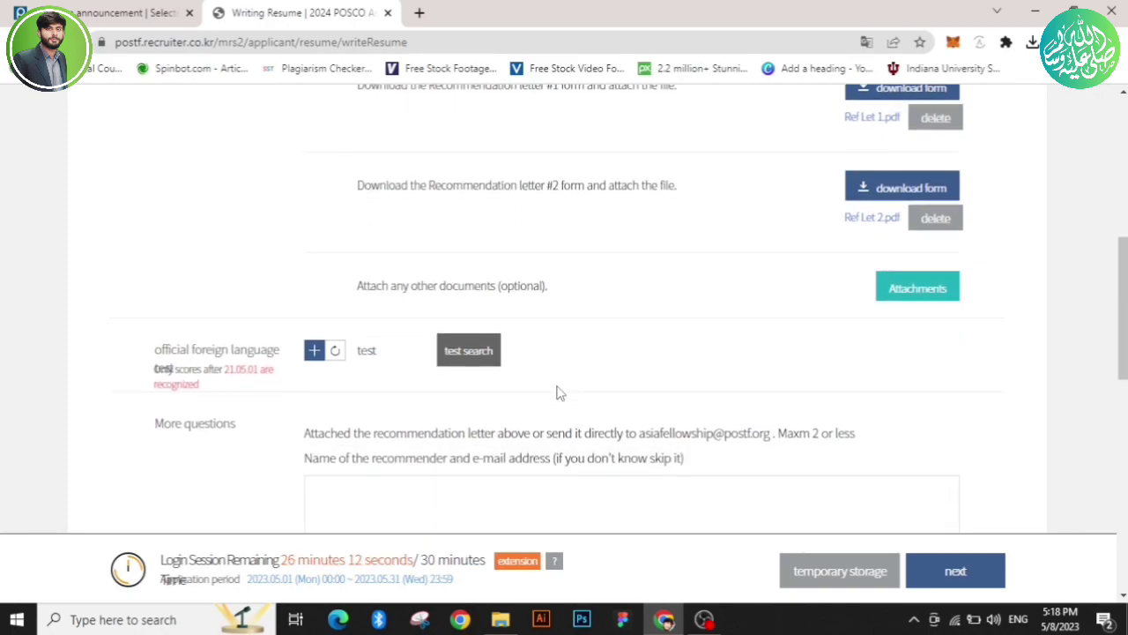
pyautogui.scroll(-1, 556, 393)
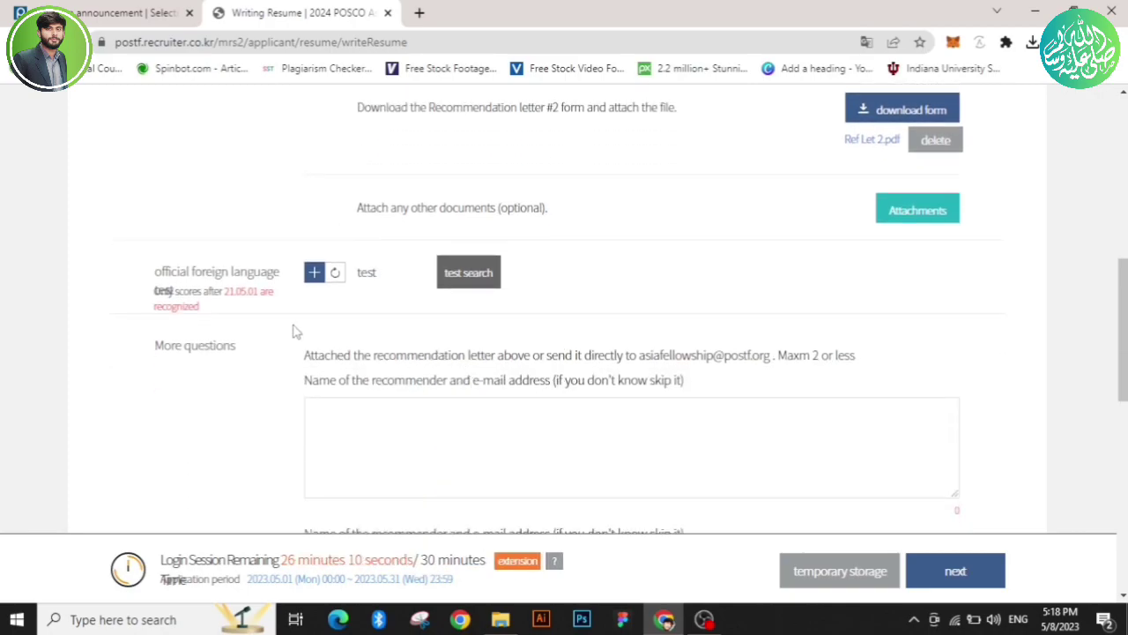
pyautogui.scroll(-1, 297, 330)
pyautogui.scroll(-1, 265, 324)
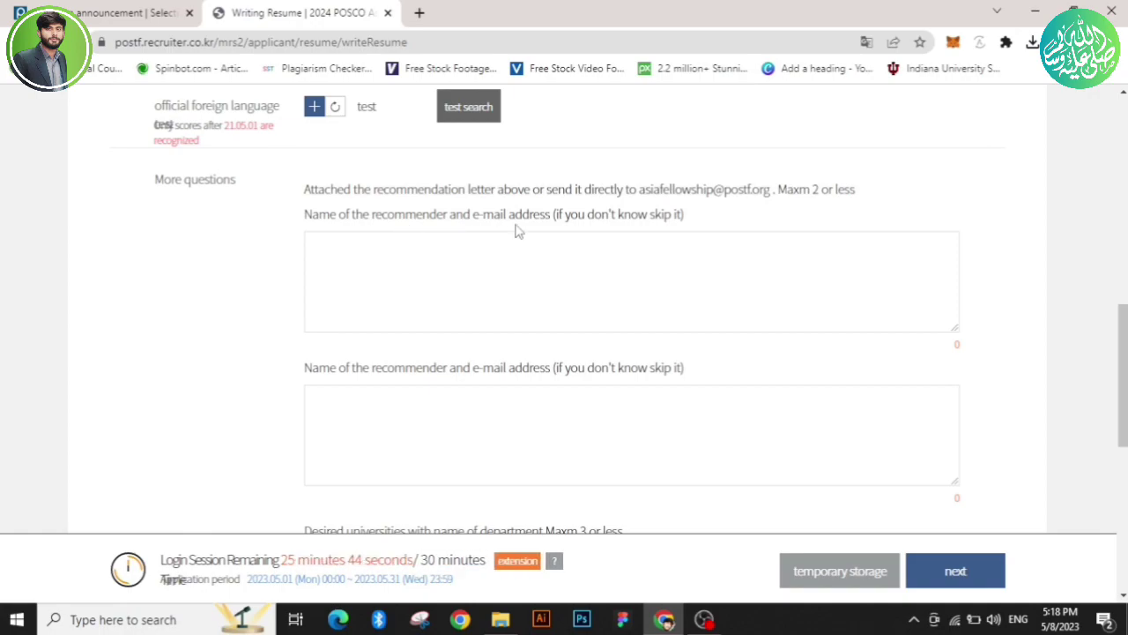
pyautogui.click(411, 257)
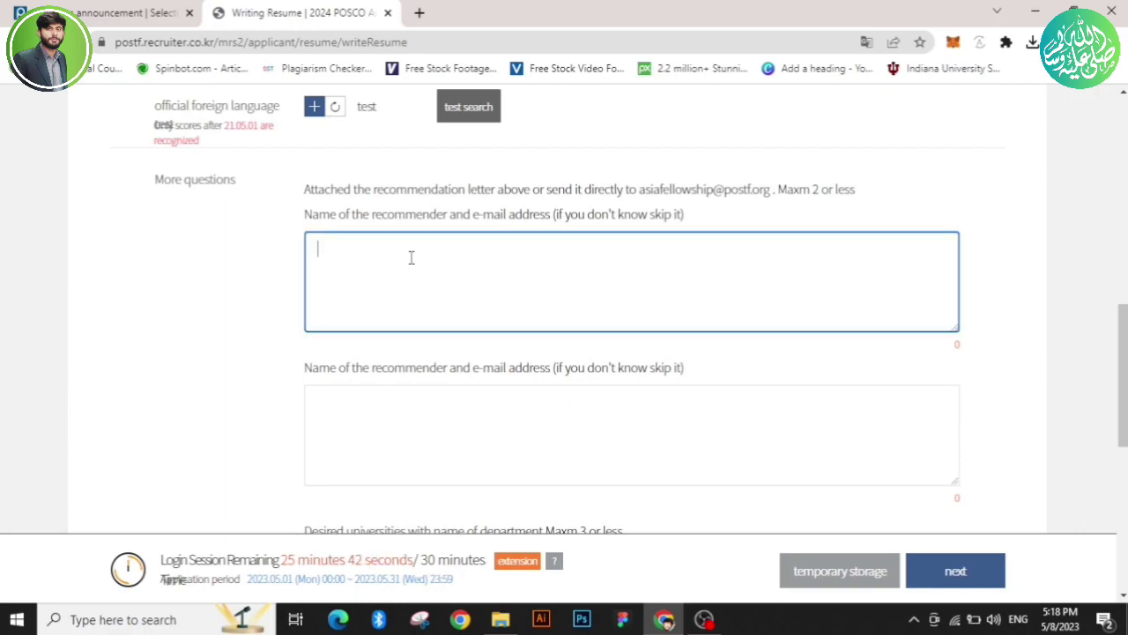
pyautogui.write('xyz')
pyautogui.click(370, 416)
pyautogui.write('xyz')
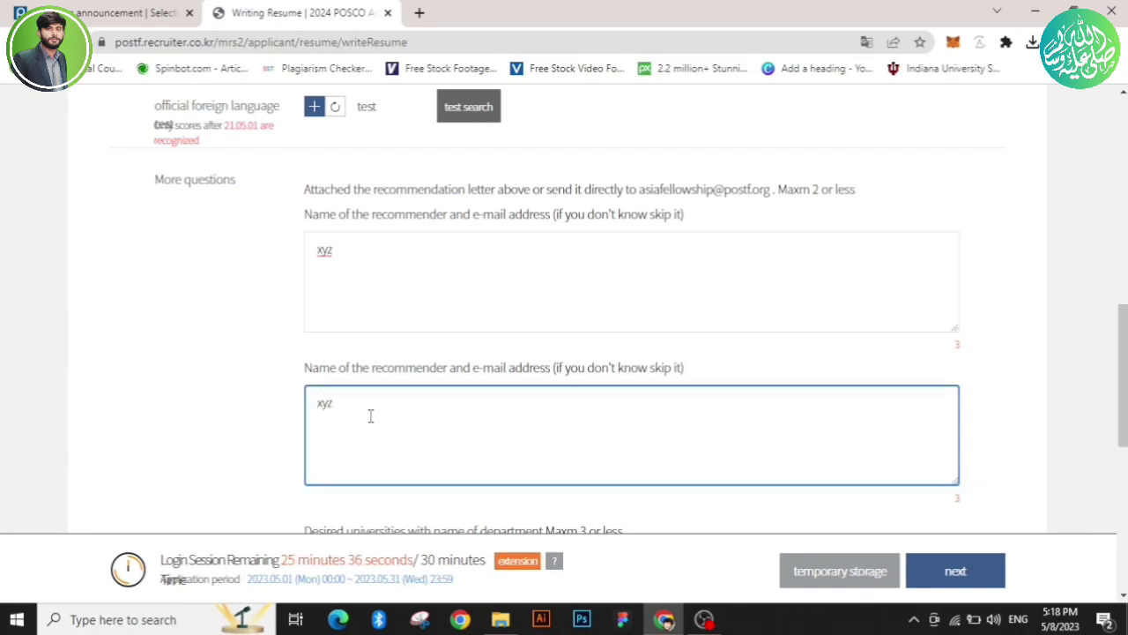
pyautogui.scroll(-2, 529, 291)
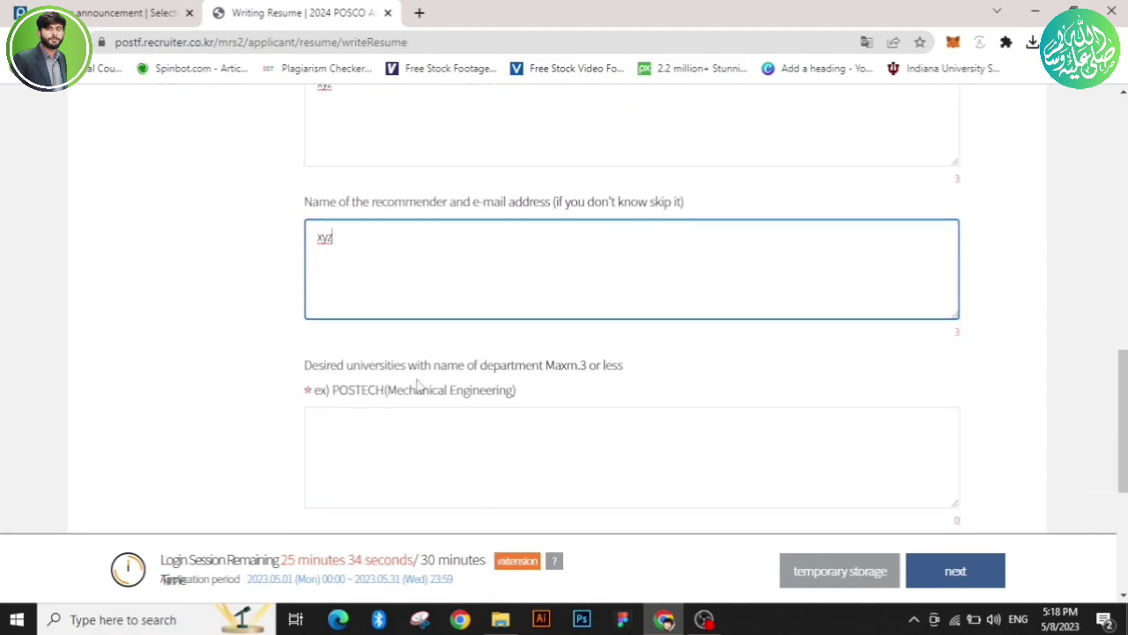
pyautogui.scroll(-1, 422, 324)
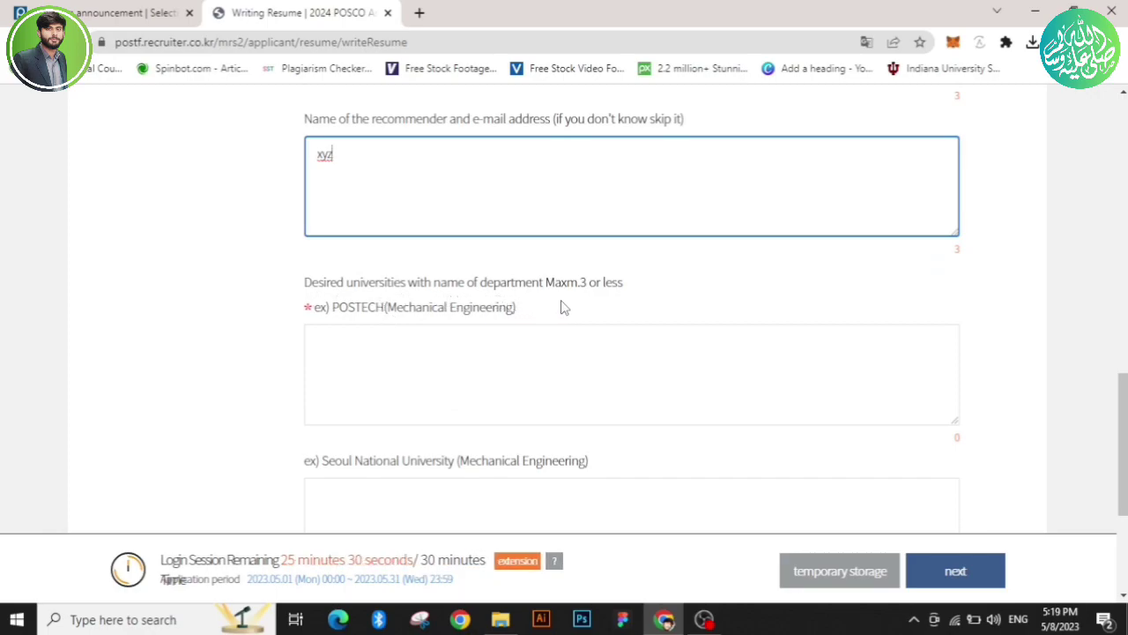
# Copy 'Sungkyunkwan University' from the announcement's list of eligible universities.
pyautogui.scroll(-2, 325, 353)
pyautogui.scroll(2, 326, 333)
pyautogui.scroll(-1, 330, 332)
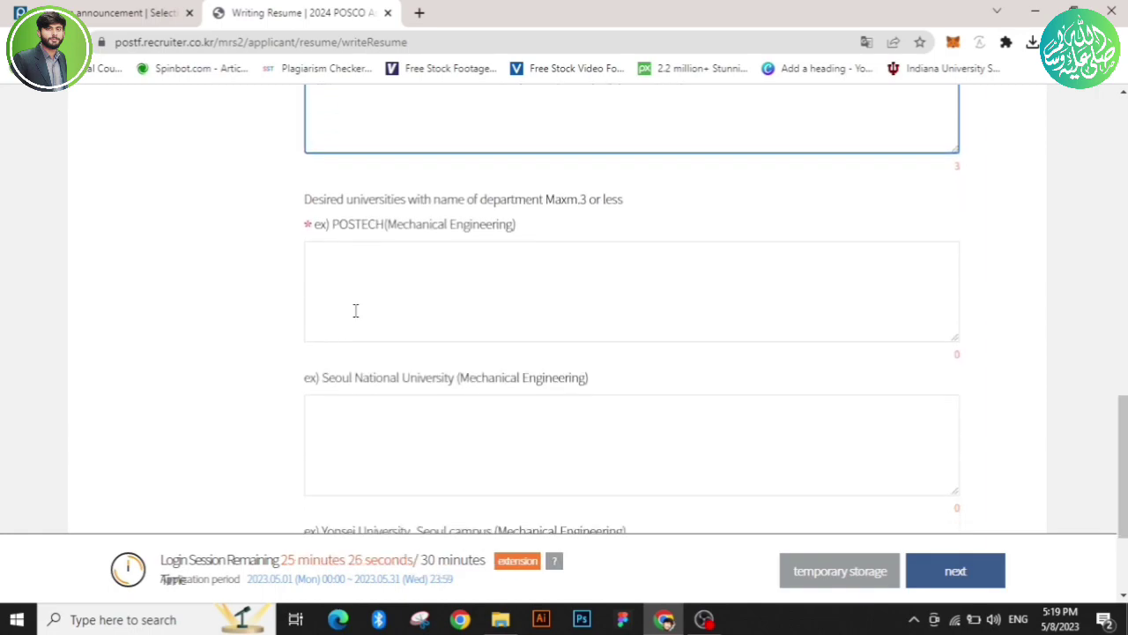
pyautogui.click(133, 13)
pyautogui.scroll(3, 298, 338)
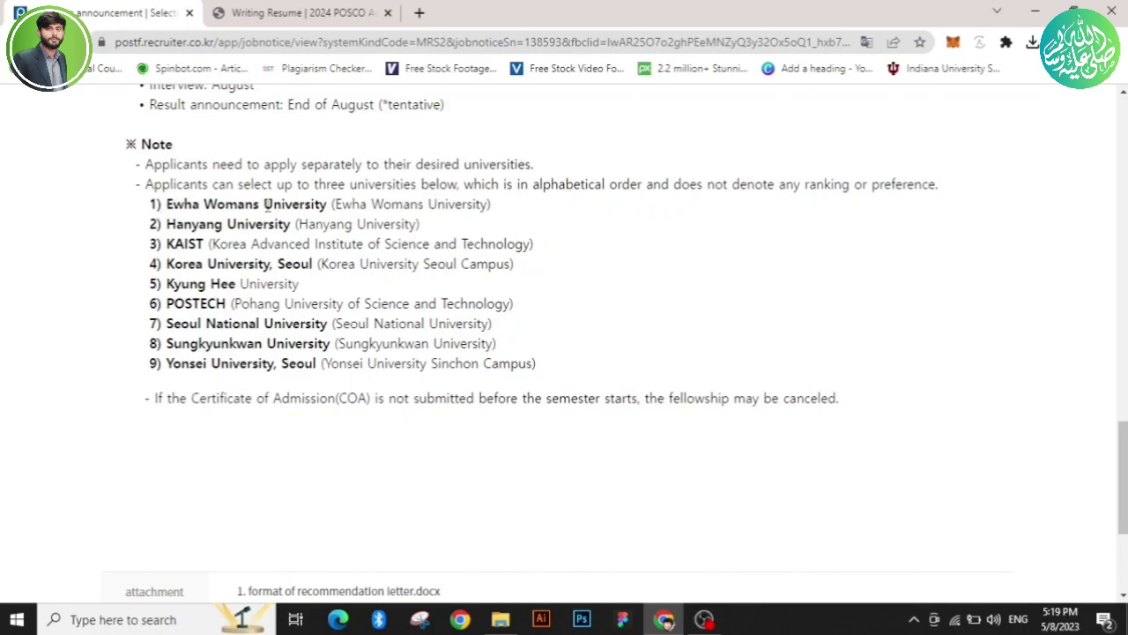
pyautogui.click(299, 12)
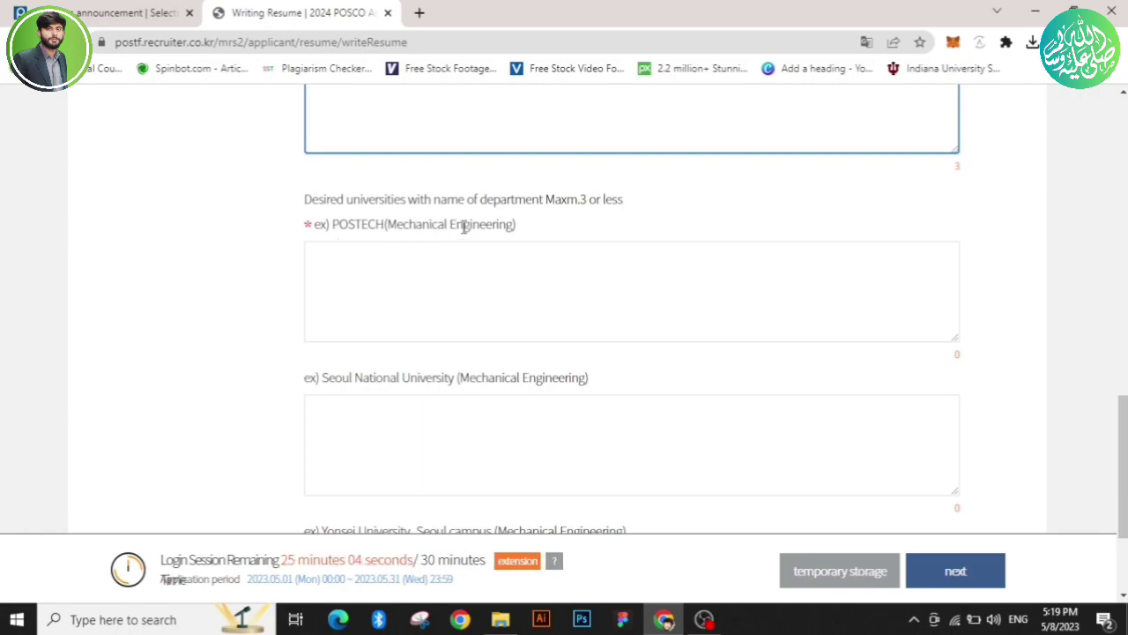
pyautogui.click(78, 8)
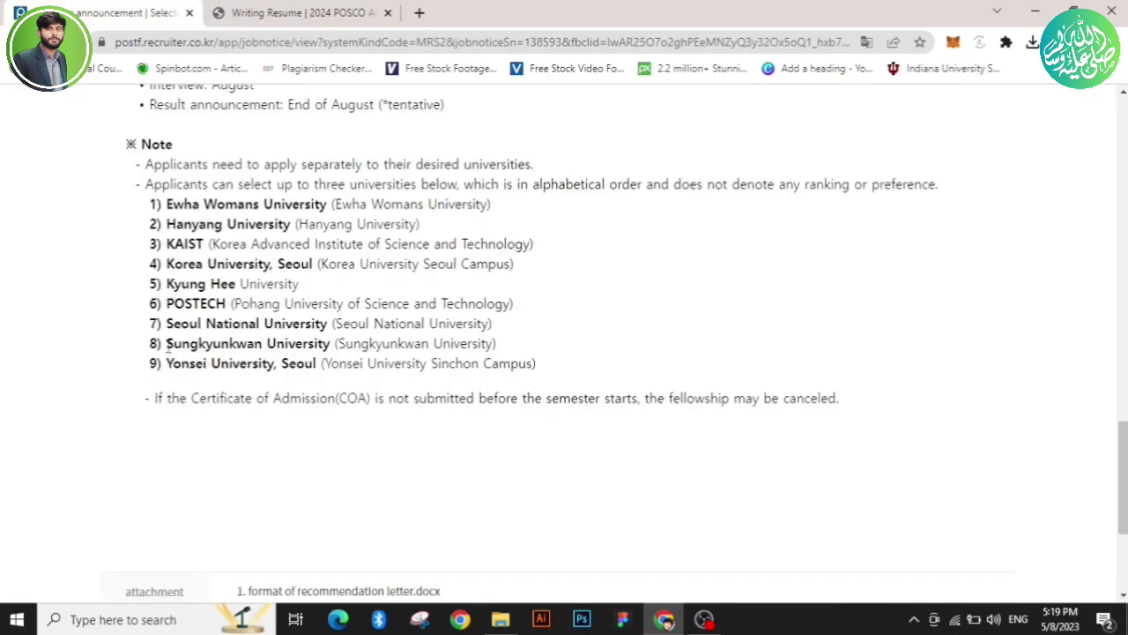
pyautogui.moveTo(167, 344); pyautogui.dragTo(331, 346)
pyautogui.hotkey('ctrl', 'c')
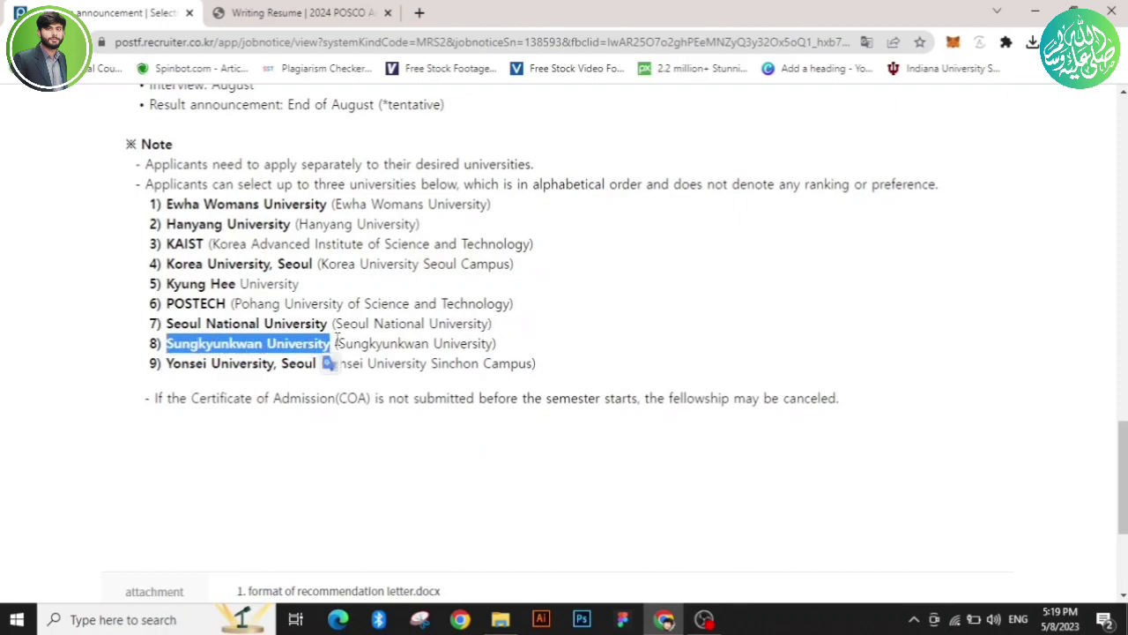
pyautogui.click(257, 10)
# Paste it into the first desired-university field, followed by '(Biological Sciences)'.
pyautogui.click(455, 283)
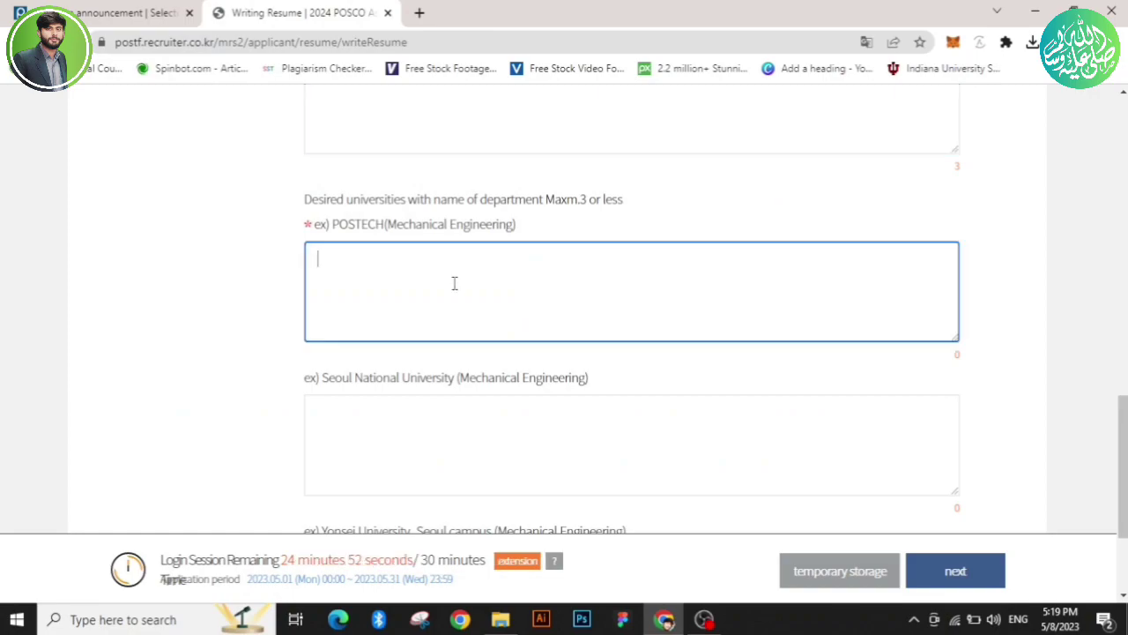
pyautogui.hotkey('ctrl', 'v')
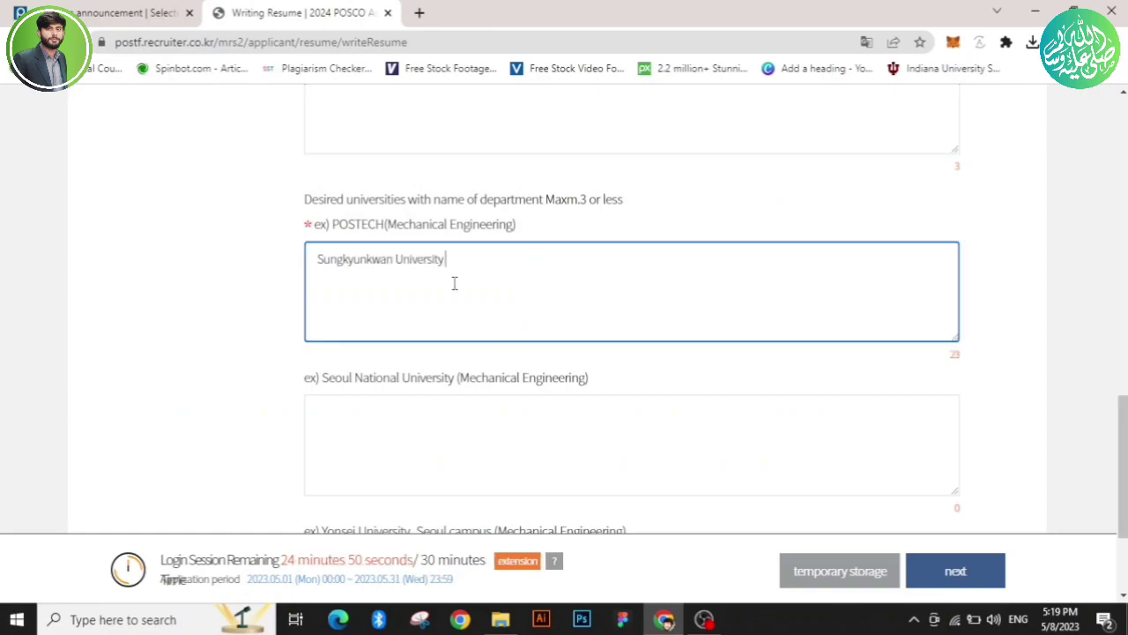
pyautogui.write('(Biological Sci')
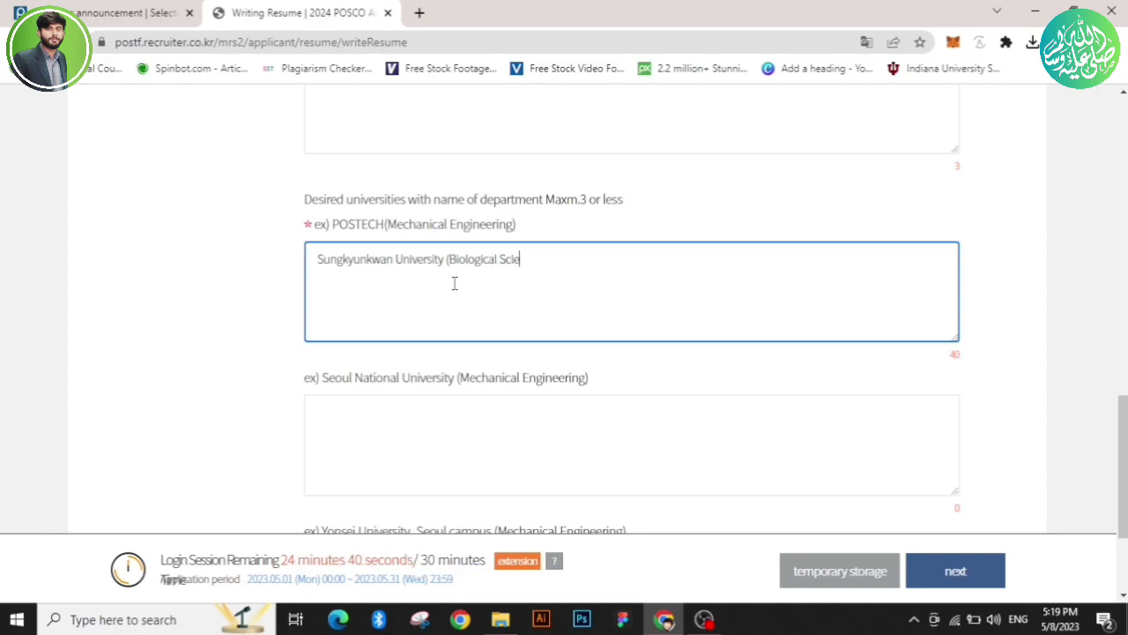
pyautogui.write('es')
pyautogui.scroll(-1, 399, 322)
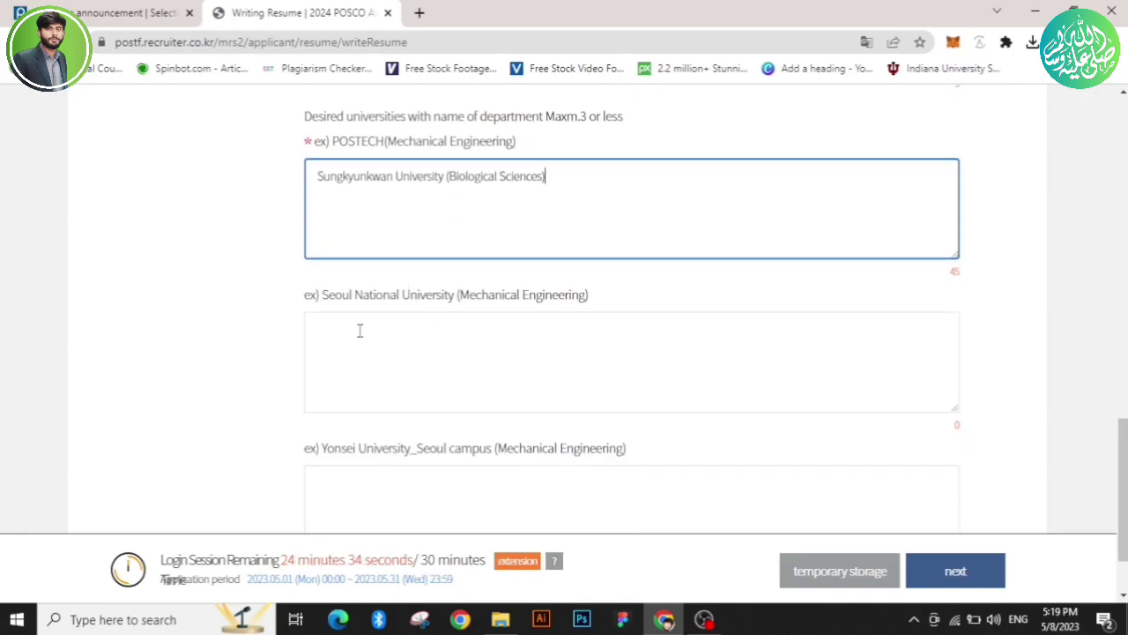
pyautogui.scroll(-1, 370, 260)
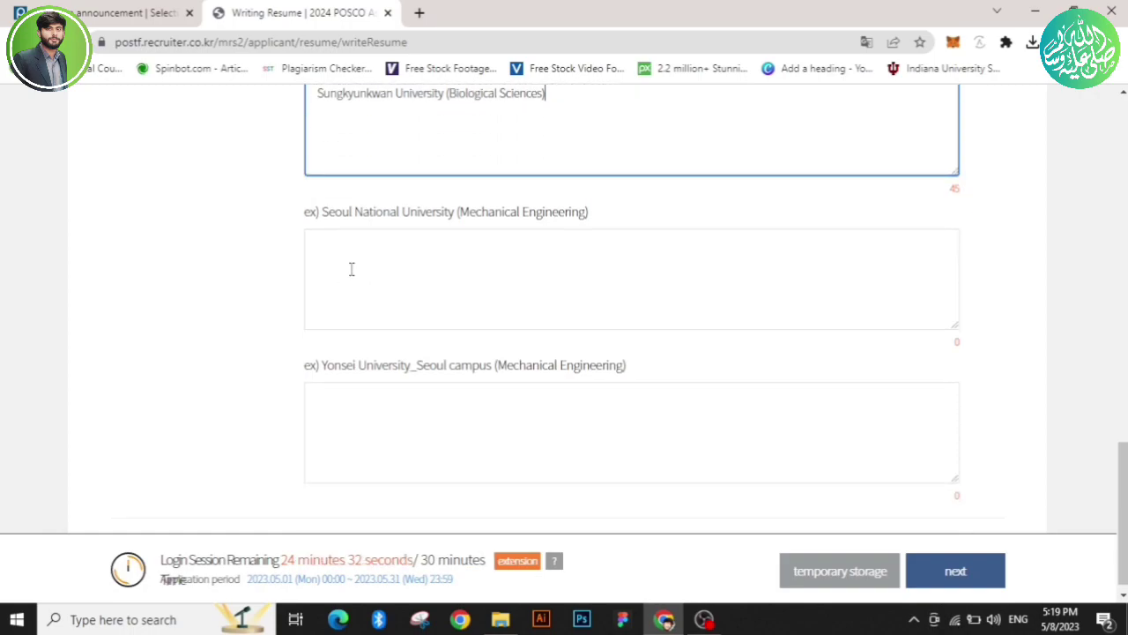
pyautogui.scroll(2, 351, 269)
pyautogui.scroll(-1, 357, 264)
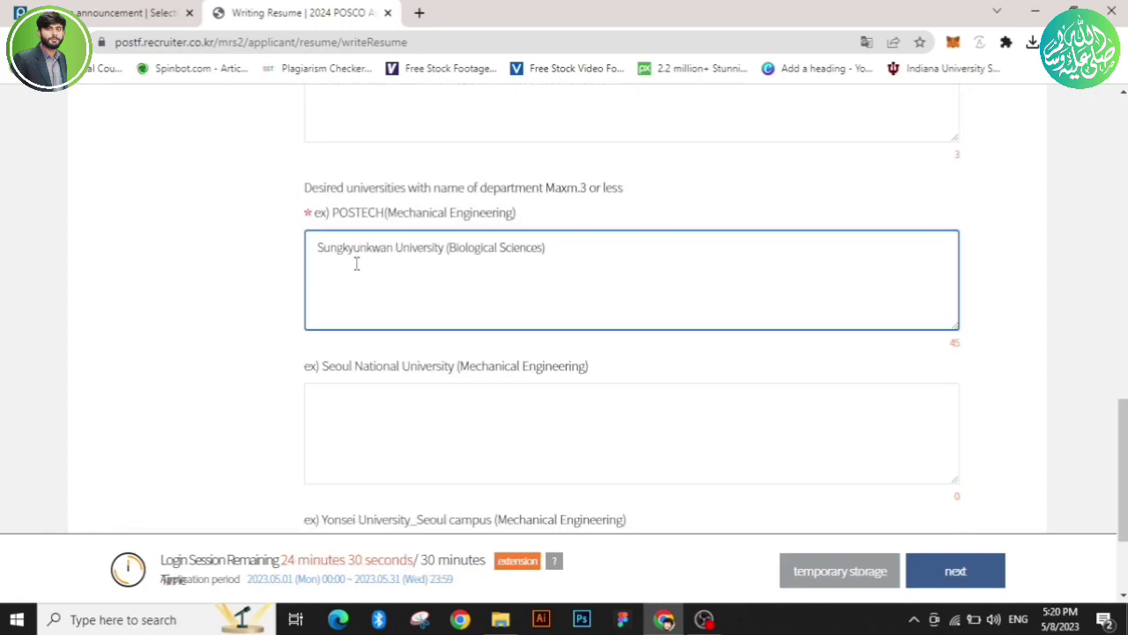
pyautogui.scroll(-1, 356, 265)
pyautogui.scroll(-1, 358, 315)
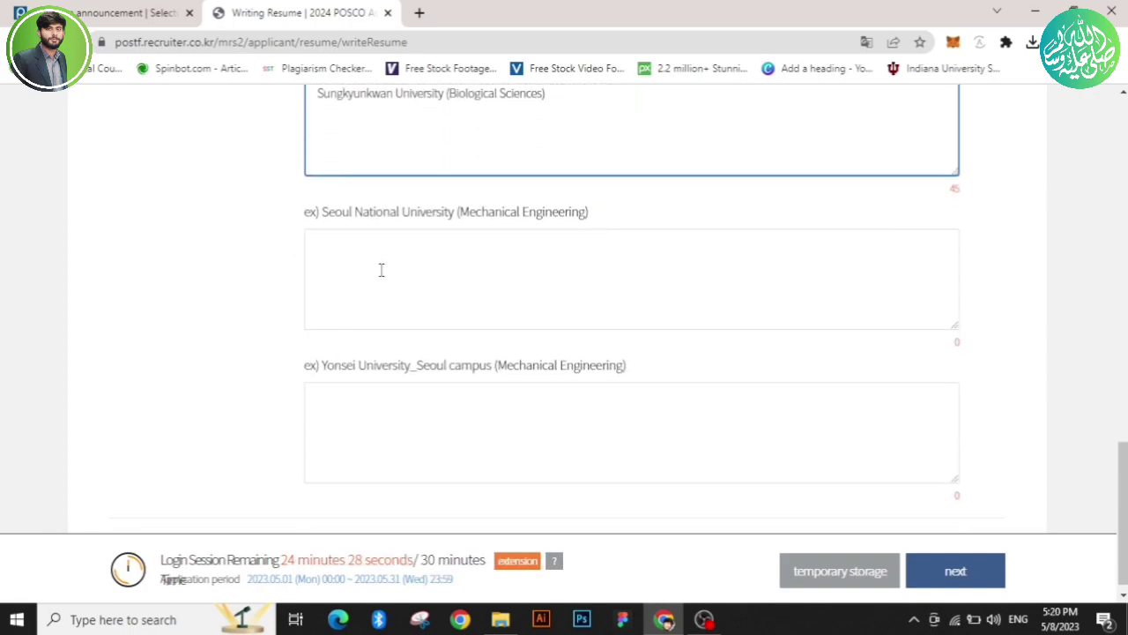
pyautogui.scroll(-1, 368, 328)
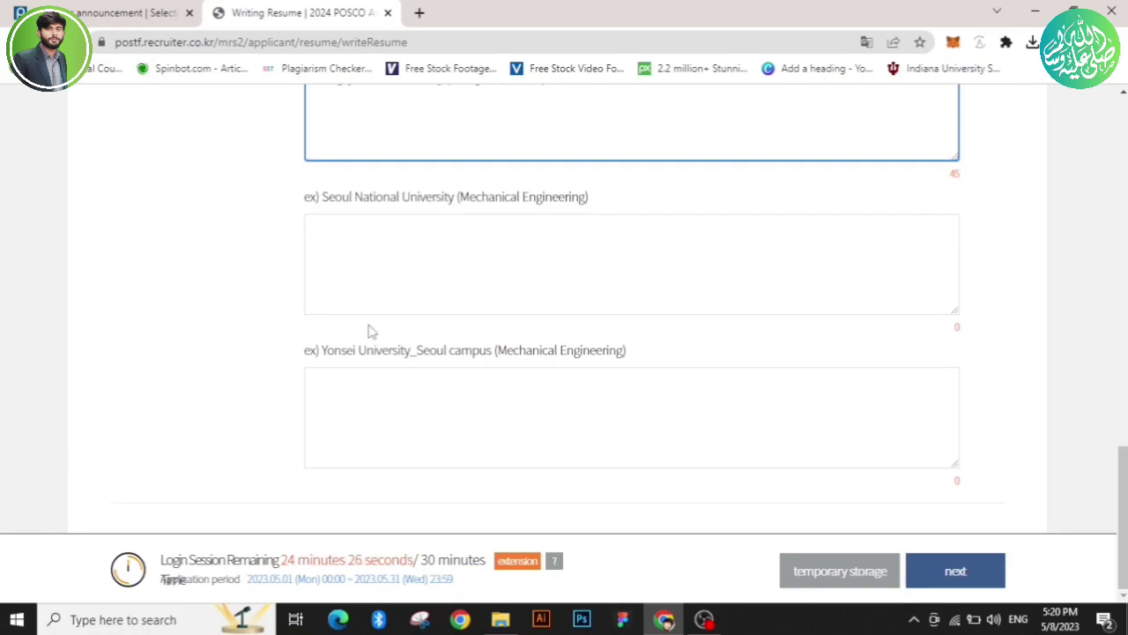
pyautogui.scroll(1, 373, 318)
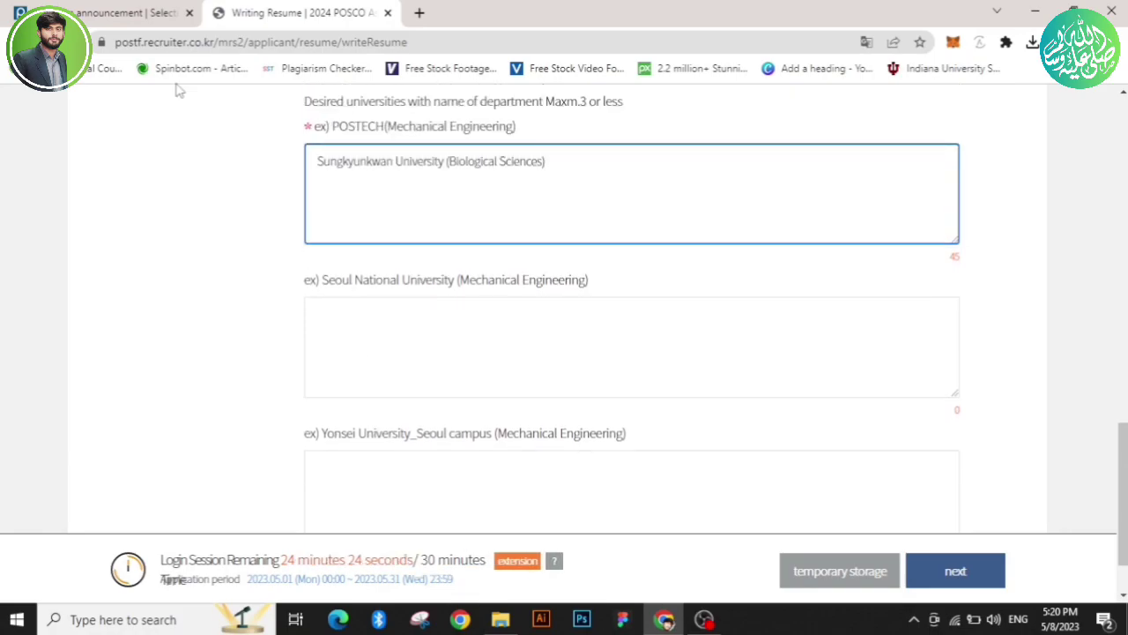
# Recheck the announcement's university list, then proceed to the next application step.
pyautogui.click(123, 12)
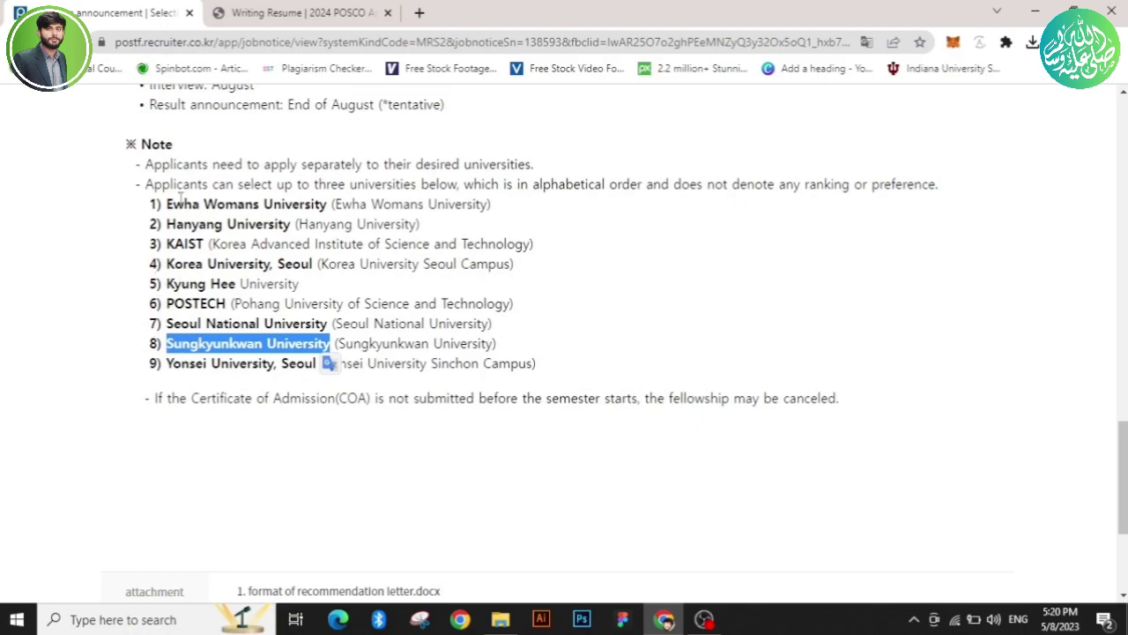
pyautogui.click(299, 12)
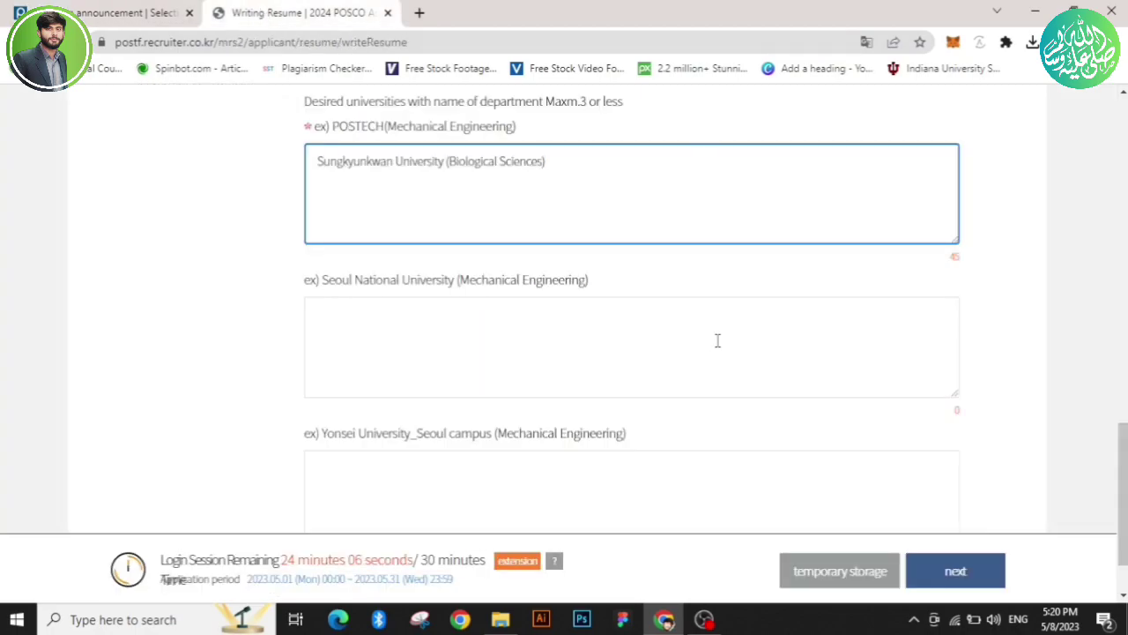
pyautogui.scroll(-1, 706, 348)
pyautogui.click(926, 570)
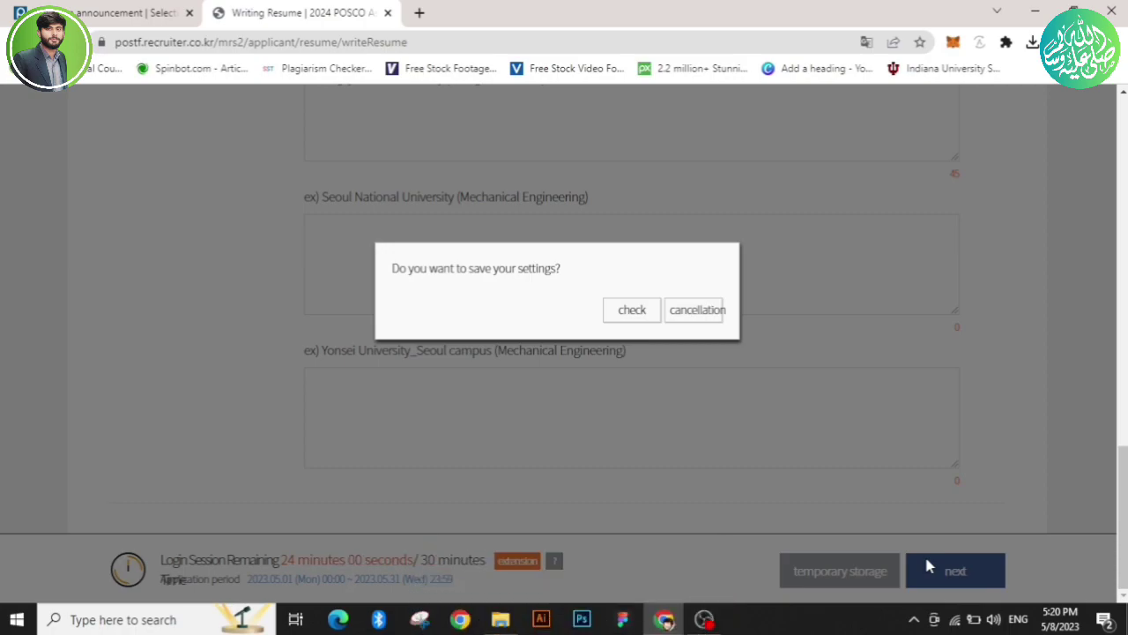
# Confirm saving step 3 and acknowledge the Saved notice to reach step 4.
pyautogui.click(643, 319)
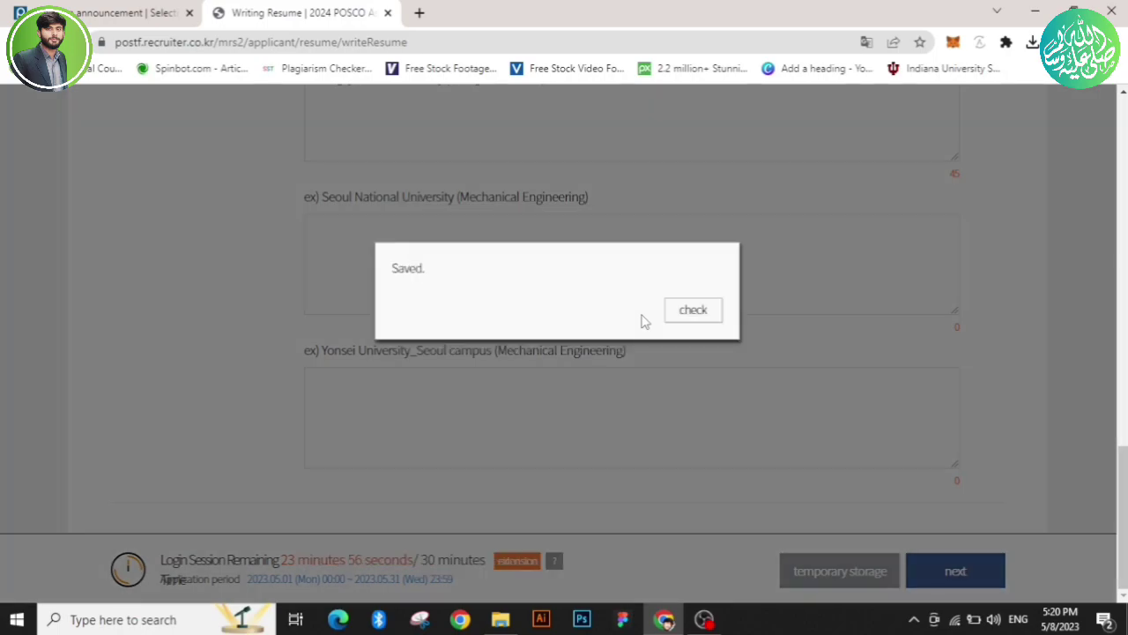
pyautogui.click(706, 311)
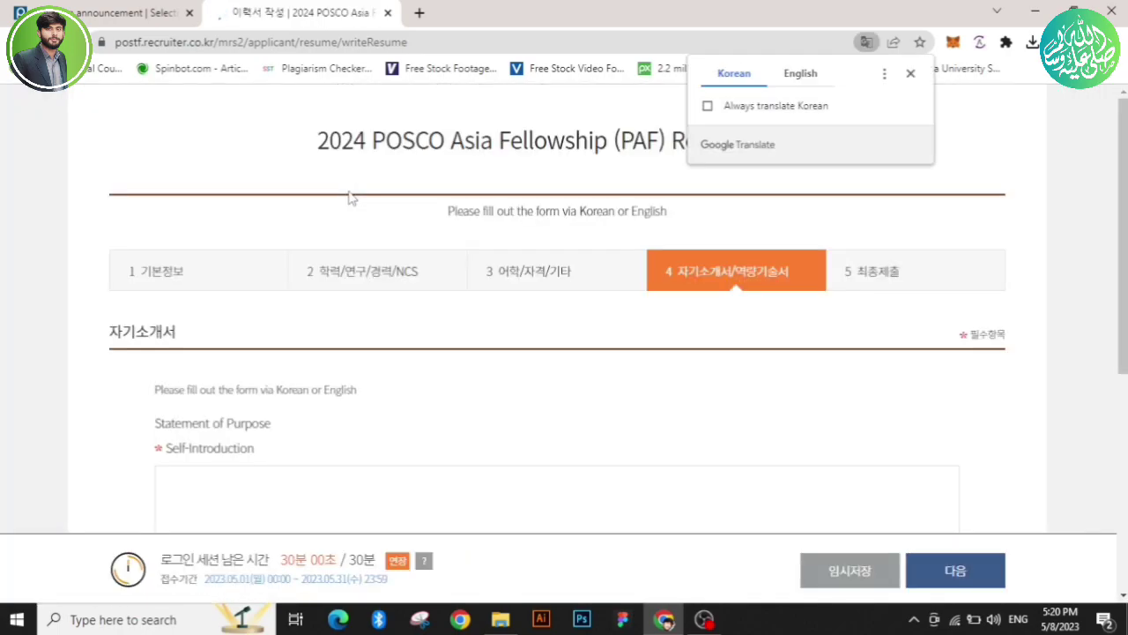
# Translate the page into English and answer the Self-Introduction with xyz.
pyautogui.click(806, 75)
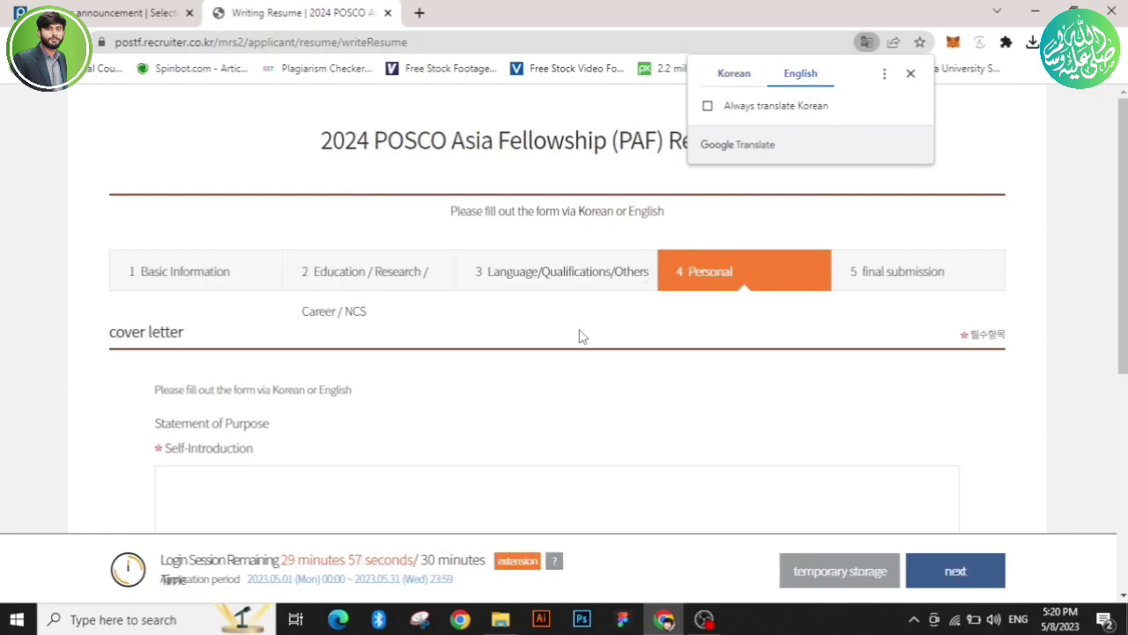
pyautogui.scroll(-1, 573, 339)
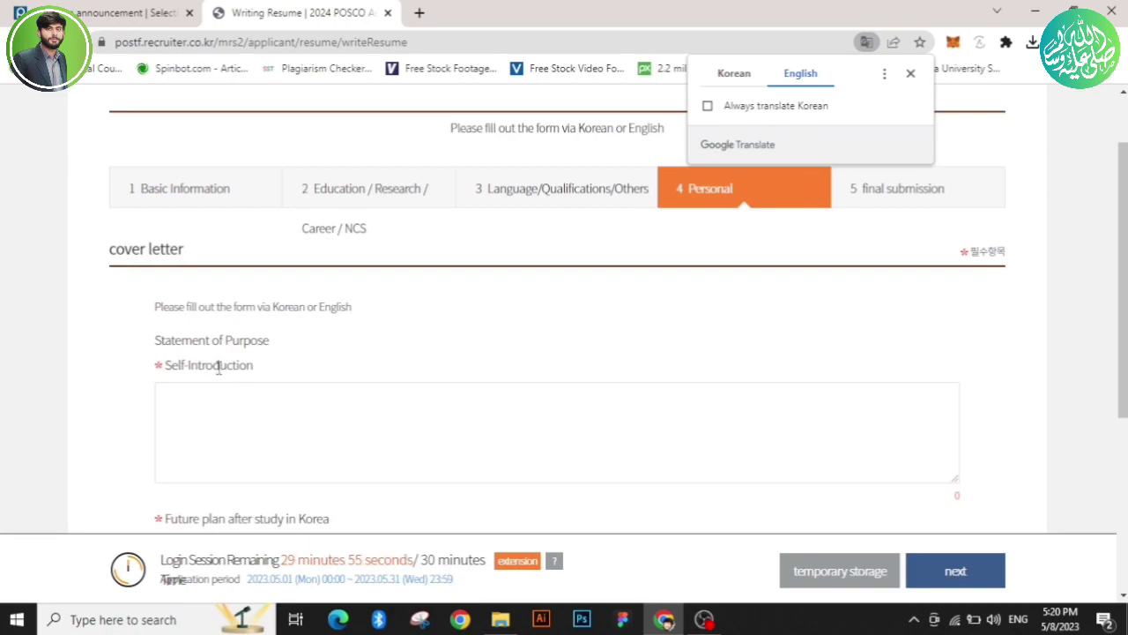
pyautogui.scroll(-1, 212, 396)
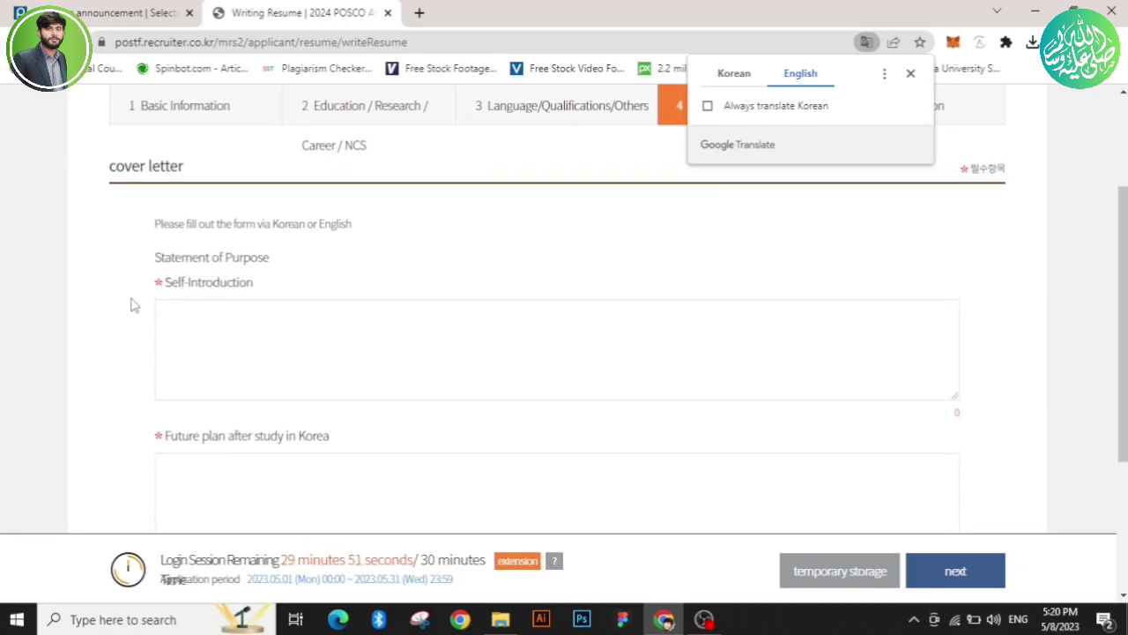
pyautogui.scroll(-1, 53, 274)
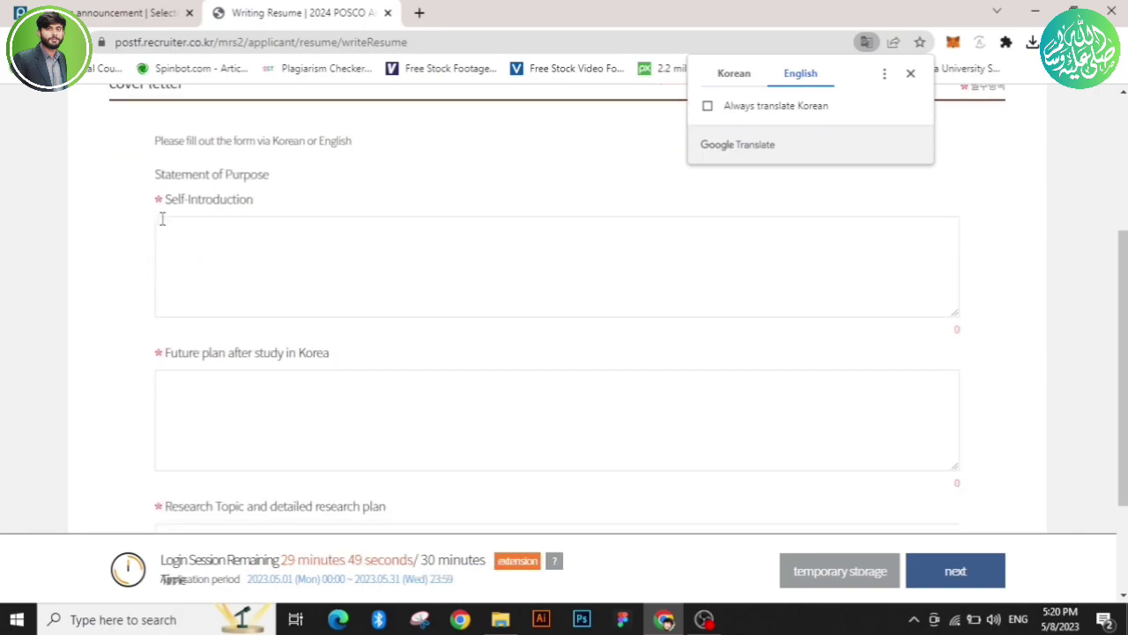
pyautogui.click(209, 235)
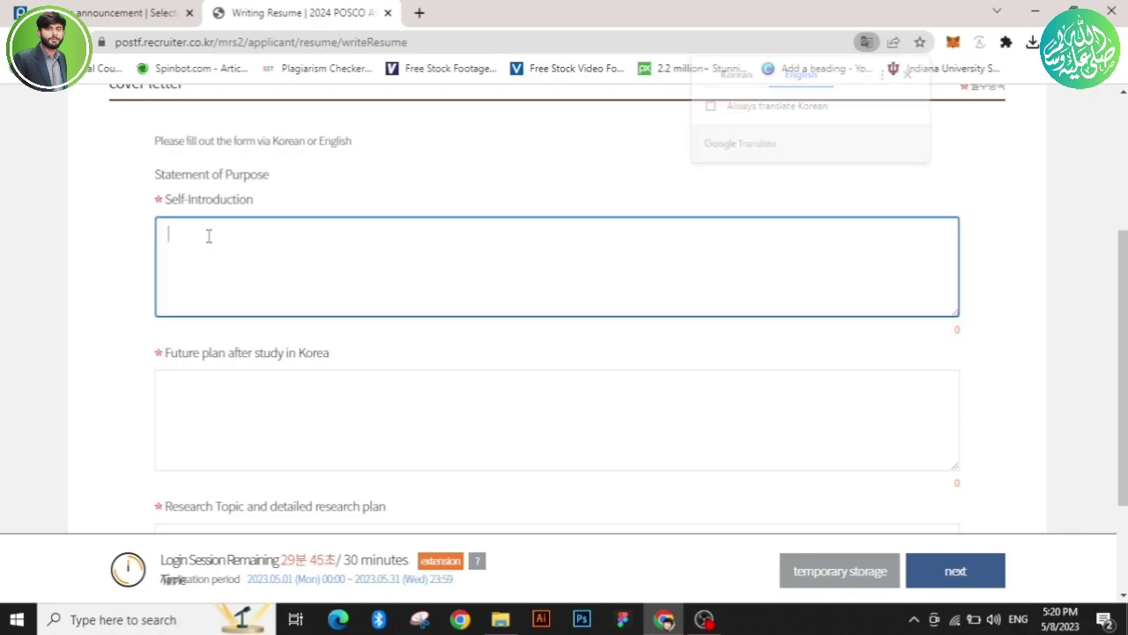
pyautogui.write('xyz')
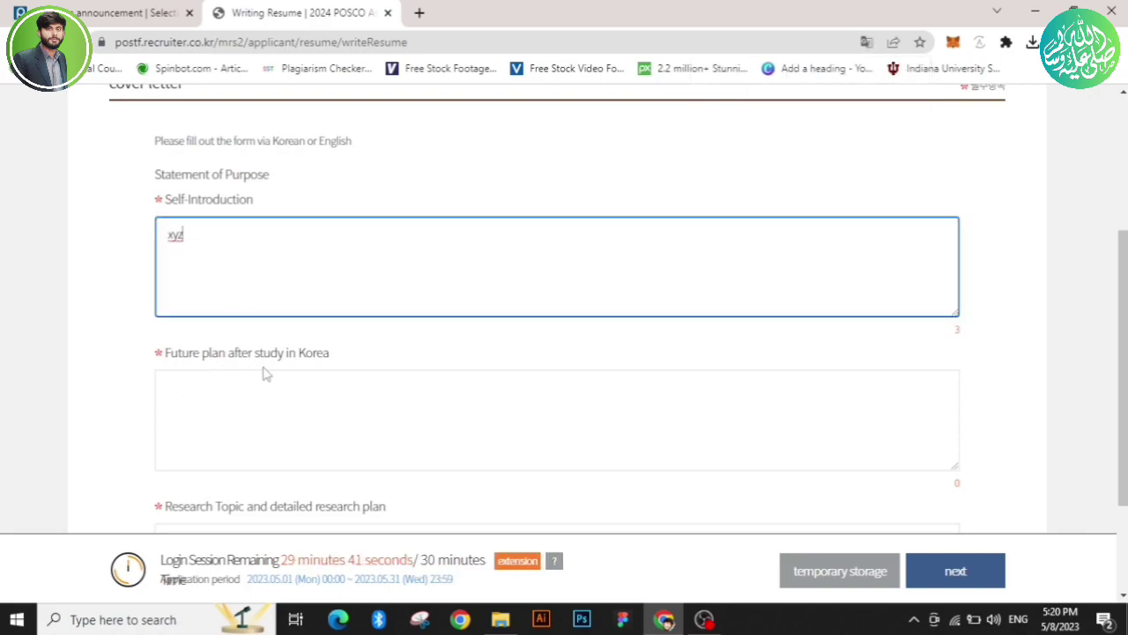
# Answer the Future plan and Research Topic questions with xyz.
pyautogui.scroll(-1, 262, 370)
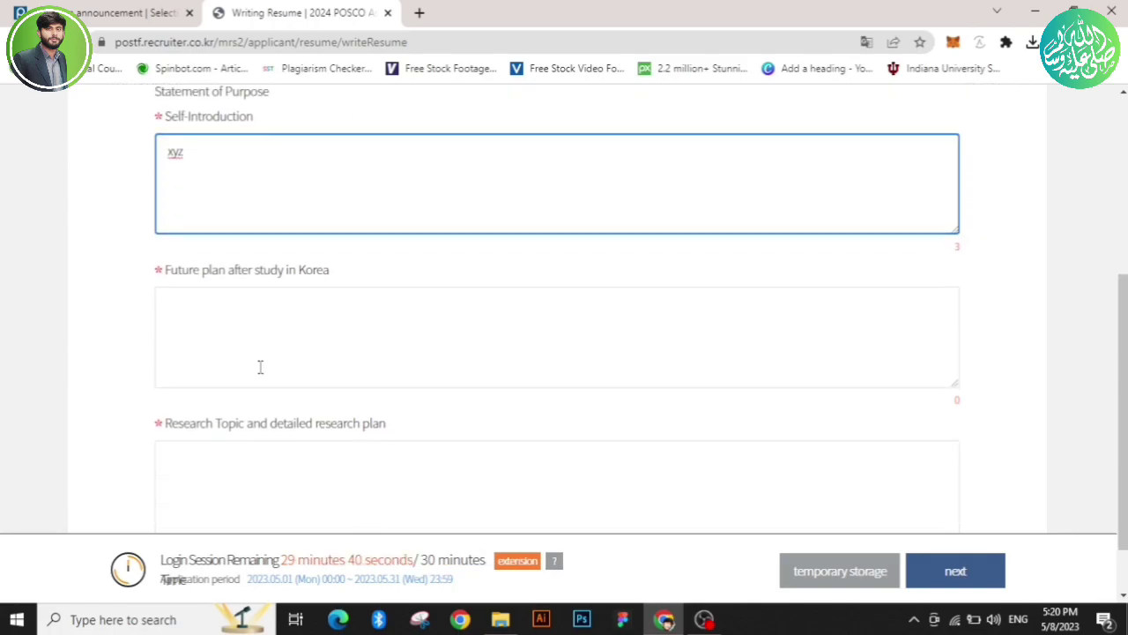
pyautogui.click(171, 321)
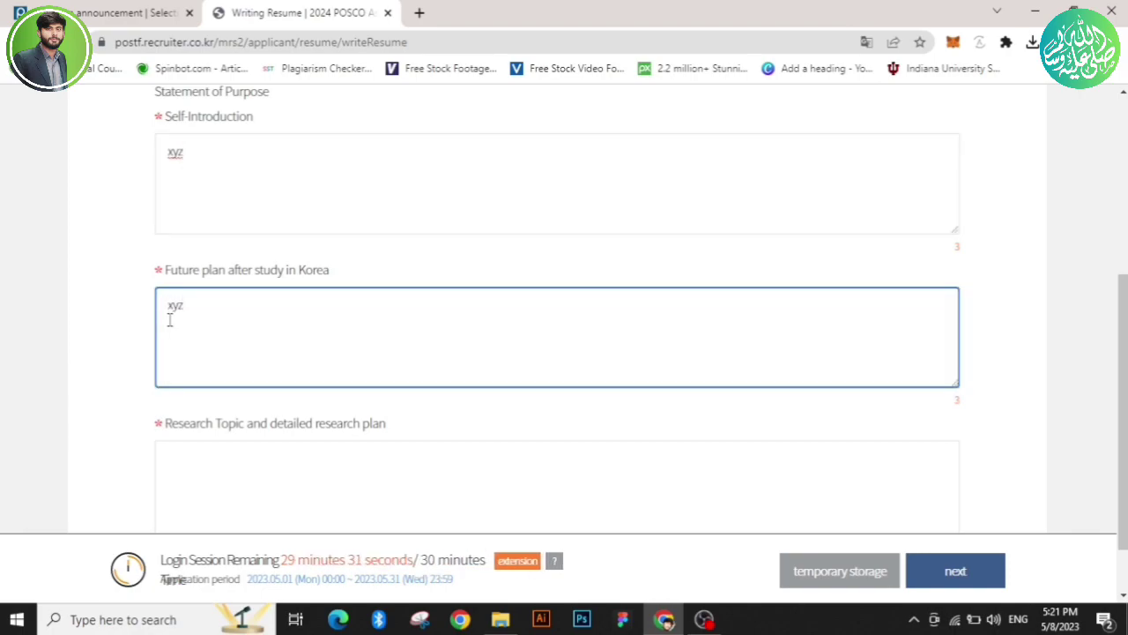
pyautogui.scroll(-1, 196, 265)
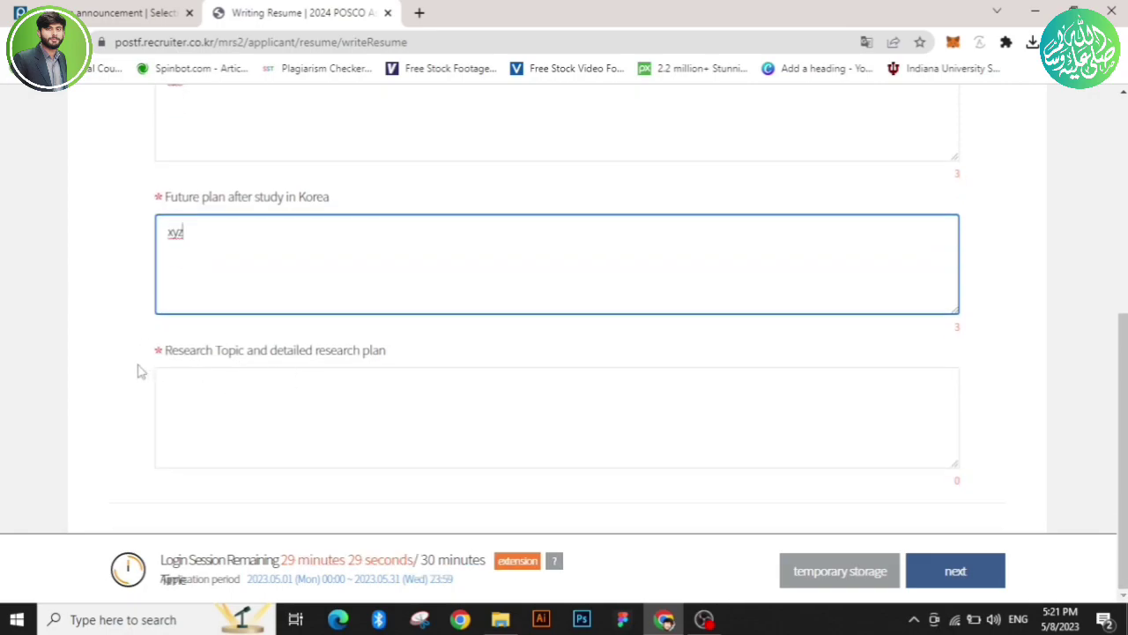
pyautogui.click(282, 393)
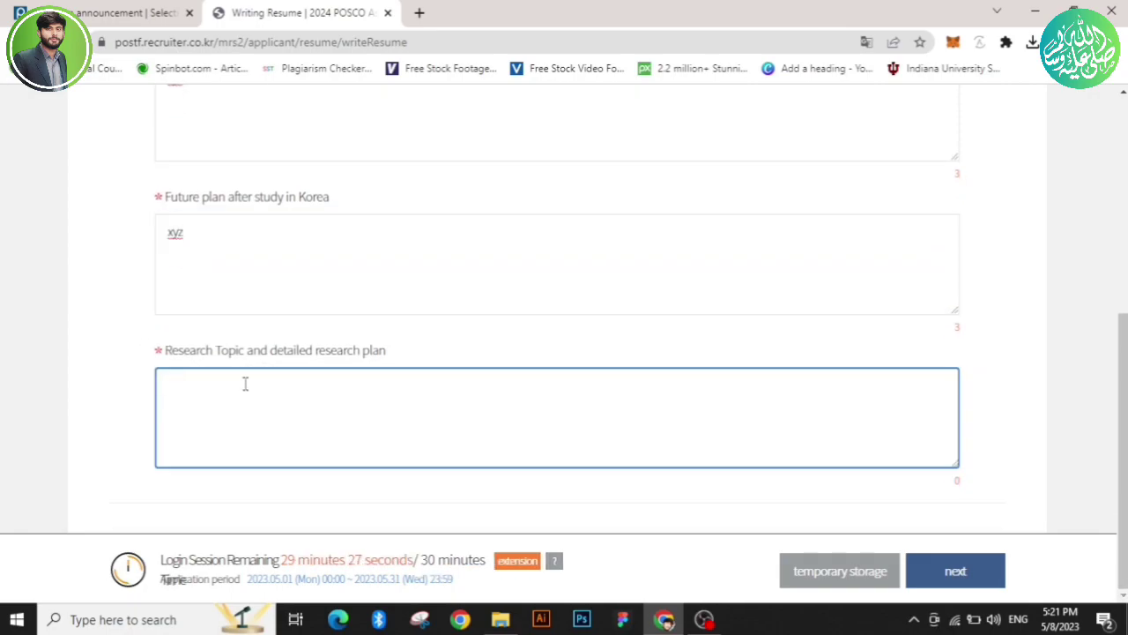
pyautogui.write('xyz')
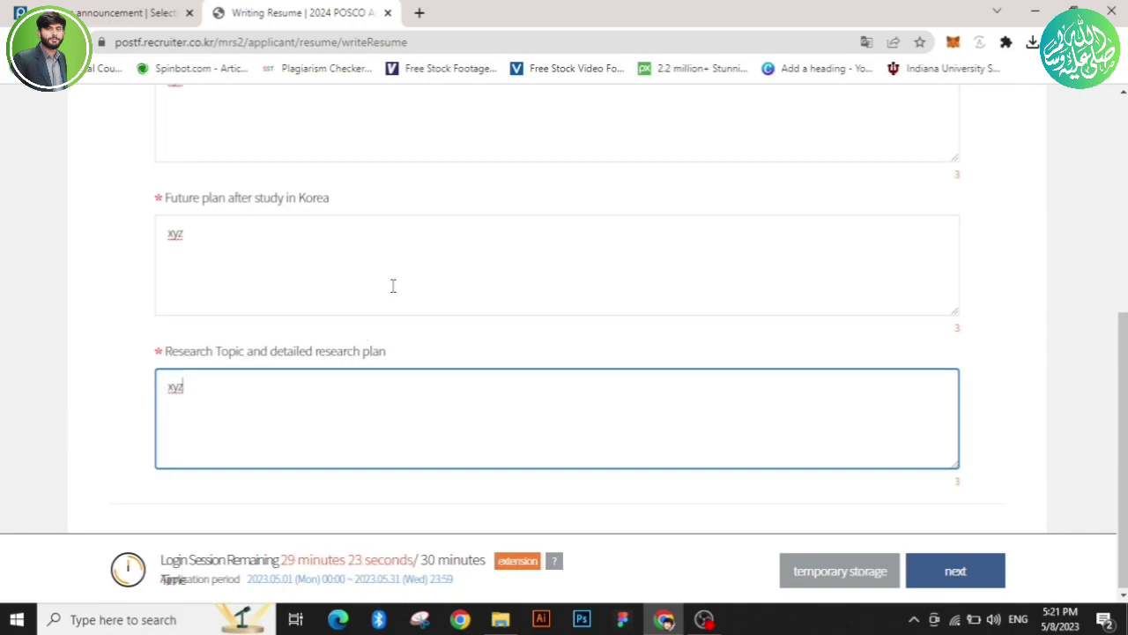
pyautogui.scroll(10, 390, 291)
pyautogui.scroll(-10, 526, 252)
# Save the Statement of Purpose and acknowledge the Saved message to reach final submission.
pyautogui.click(929, 570)
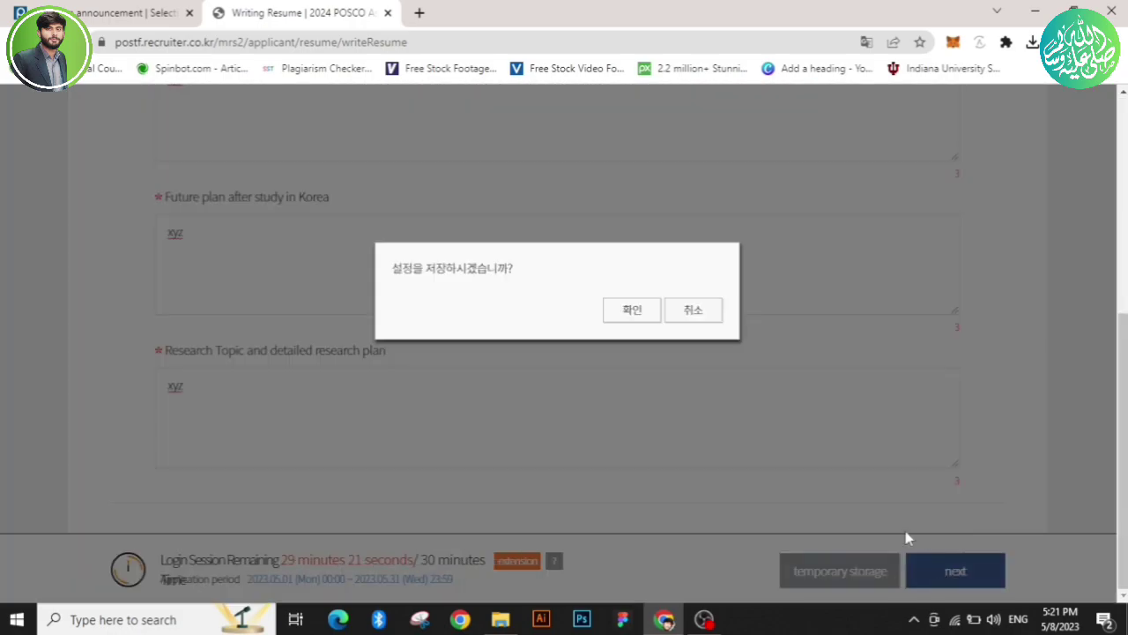
pyautogui.click(651, 311)
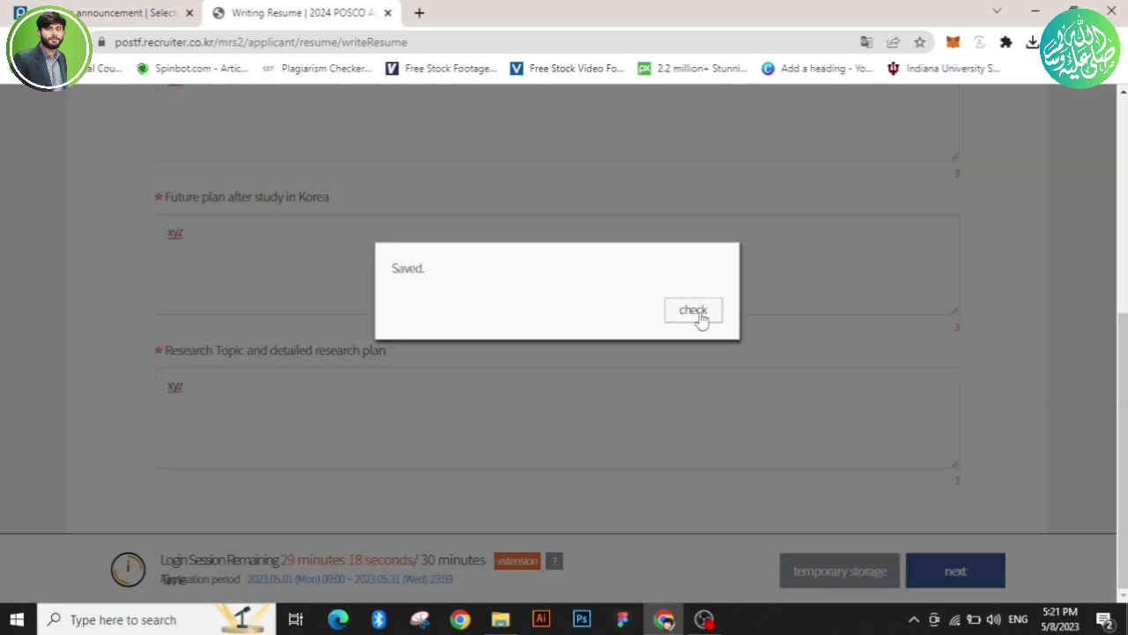
pyautogui.click(693, 310)
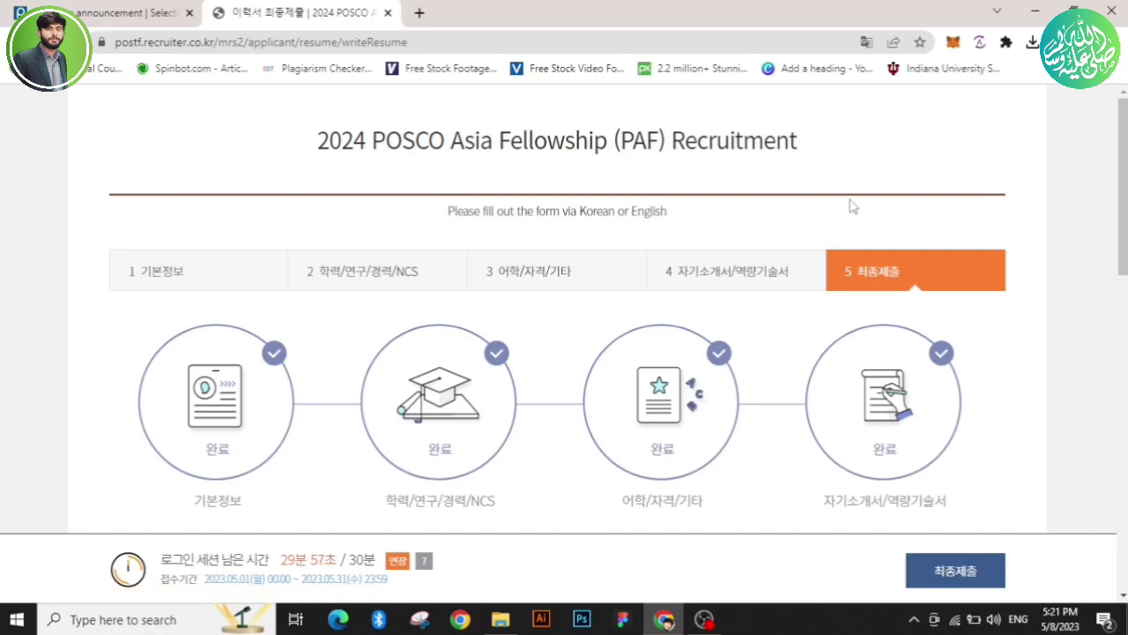
# Translate the final submission page into English and agree to the applicant consent pledge.
pyautogui.rightClick(869, 125)
pyautogui.click(942, 350)
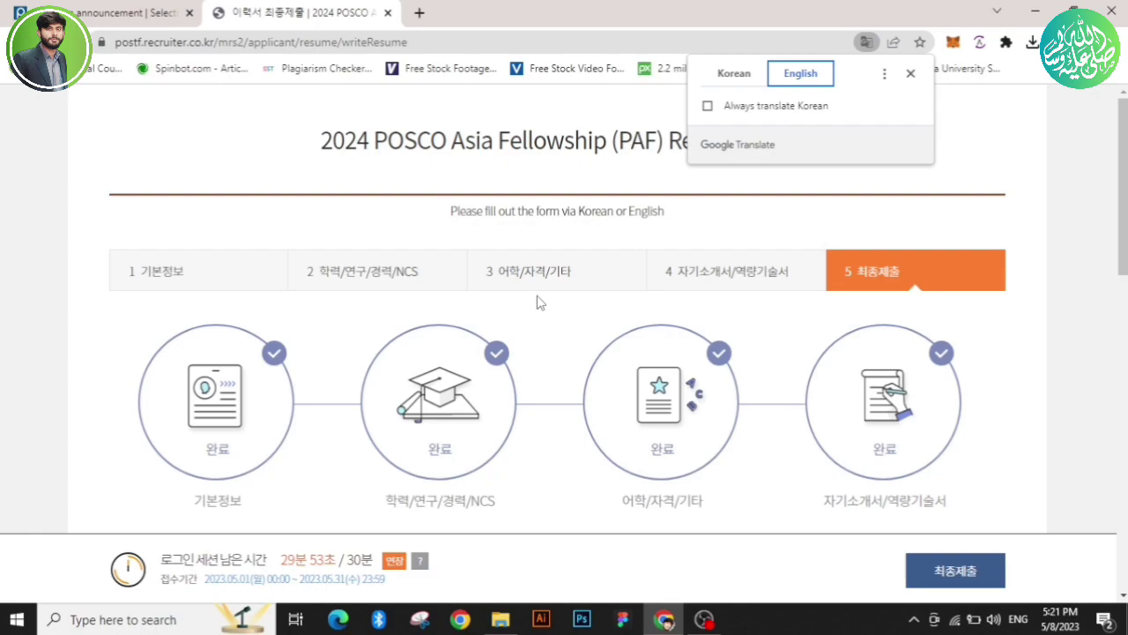
pyautogui.scroll(-1, 540, 302)
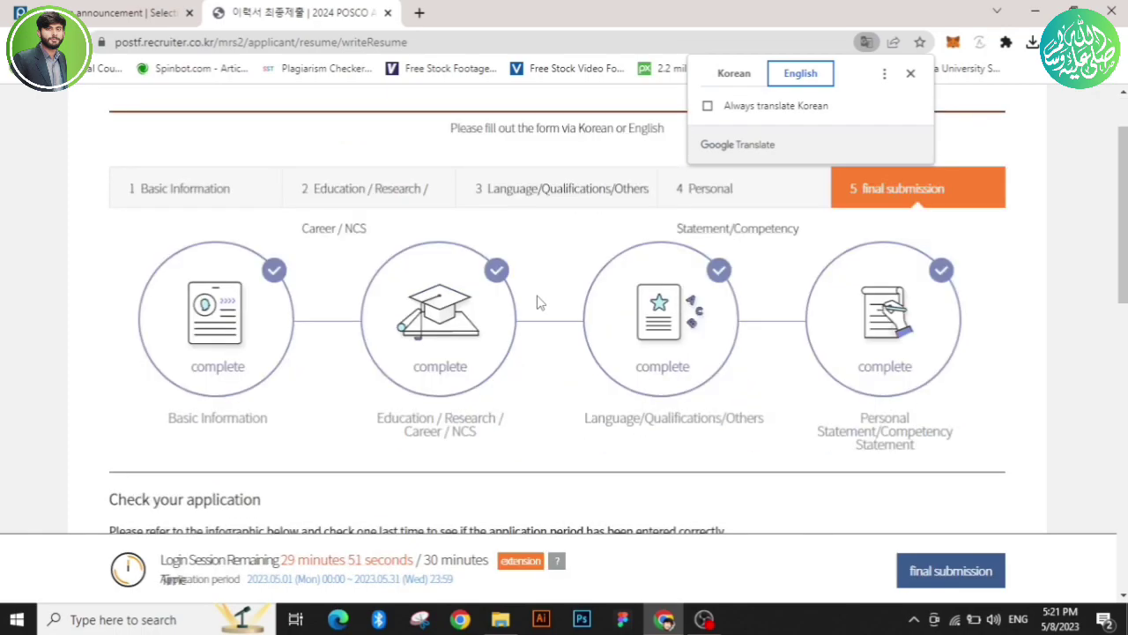
pyautogui.scroll(-4, 540, 302)
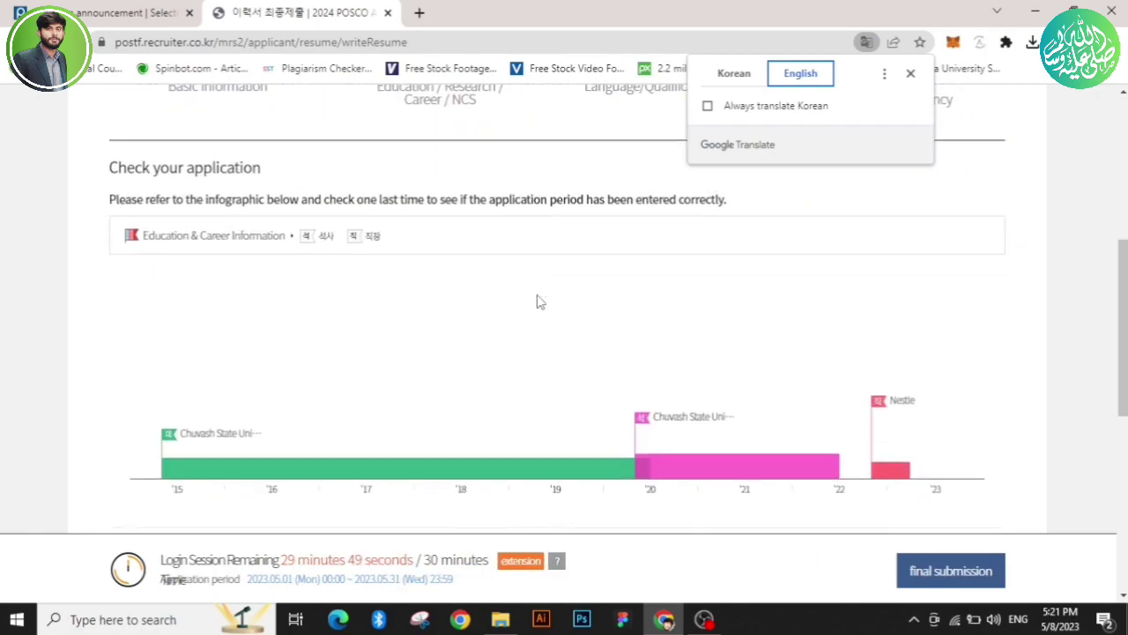
pyautogui.scroll(2, 541, 302)
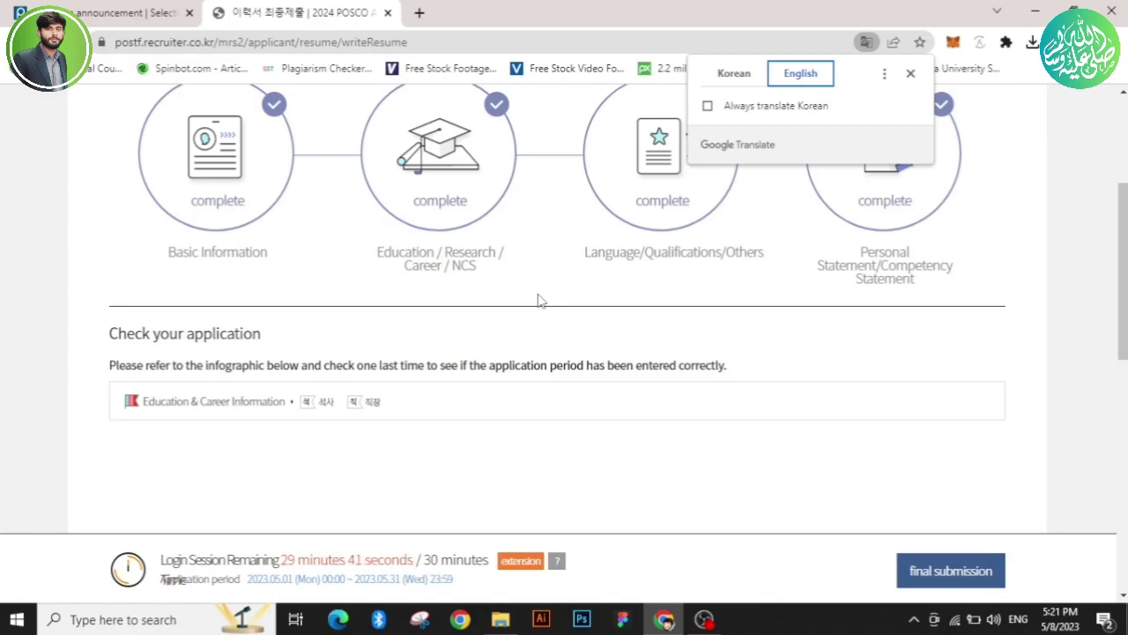
pyautogui.scroll(-10, 541, 300)
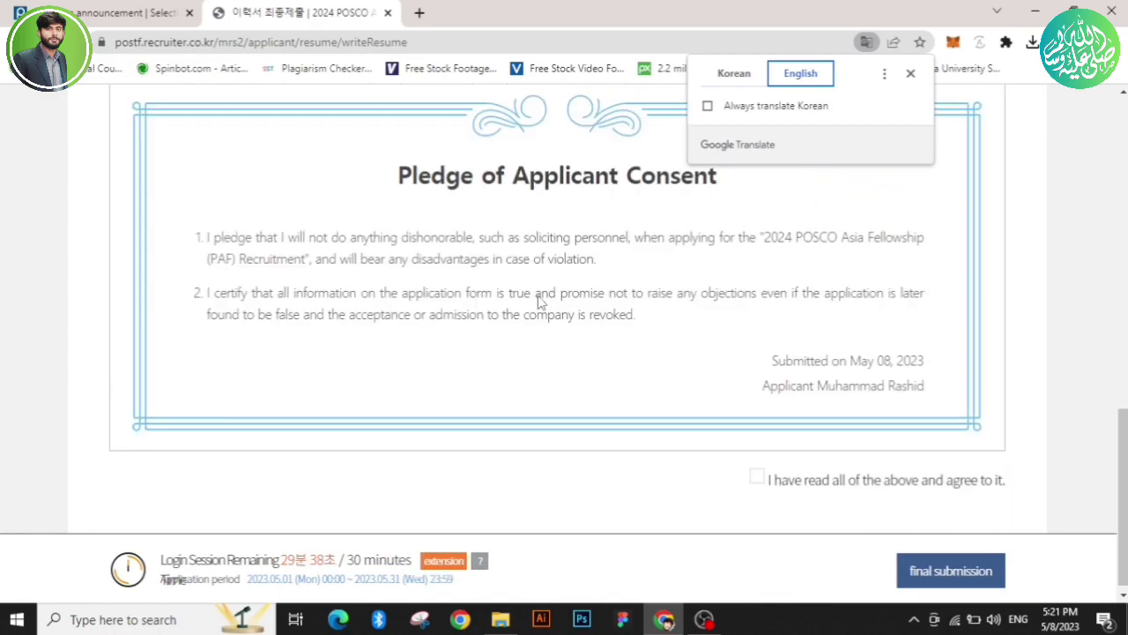
pyautogui.scroll(3, 537, 302)
pyautogui.scroll(-3, 529, 303)
pyautogui.scroll(-1, 546, 335)
pyautogui.click(756, 468)
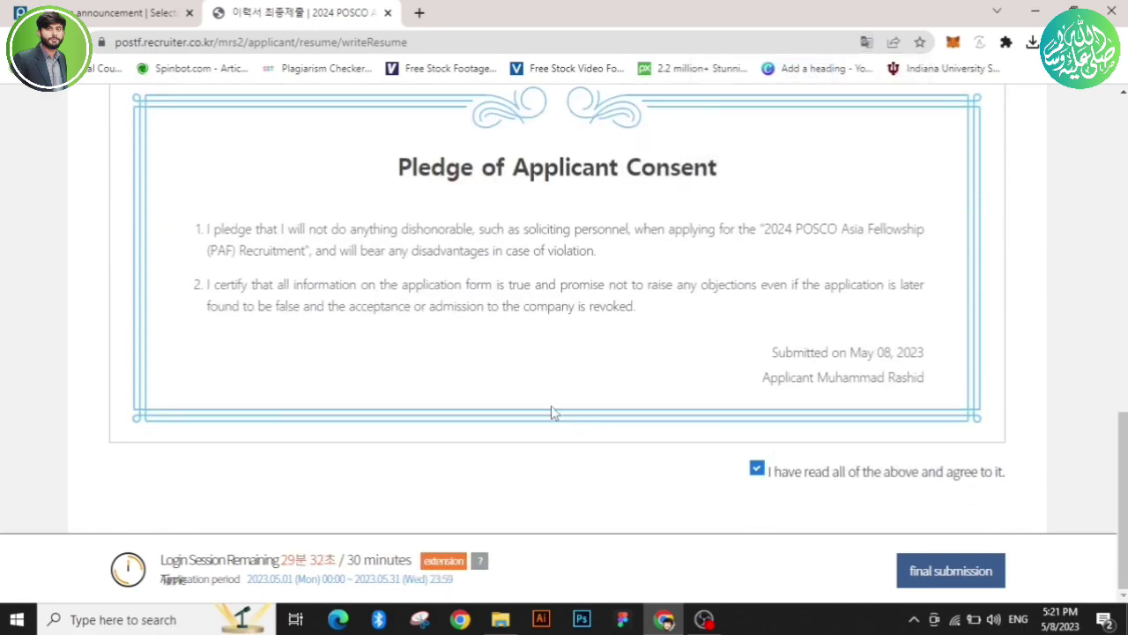
# Submit the application, confirm it, and dismiss the submission-completed message.
pyautogui.click(970, 578)
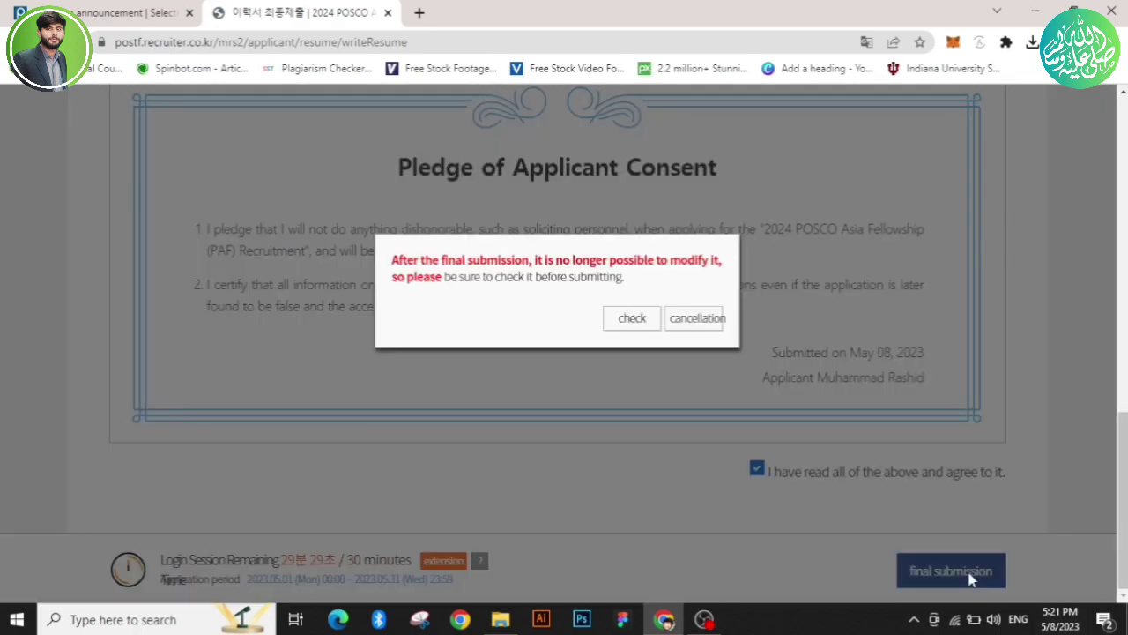
pyautogui.click(632, 321)
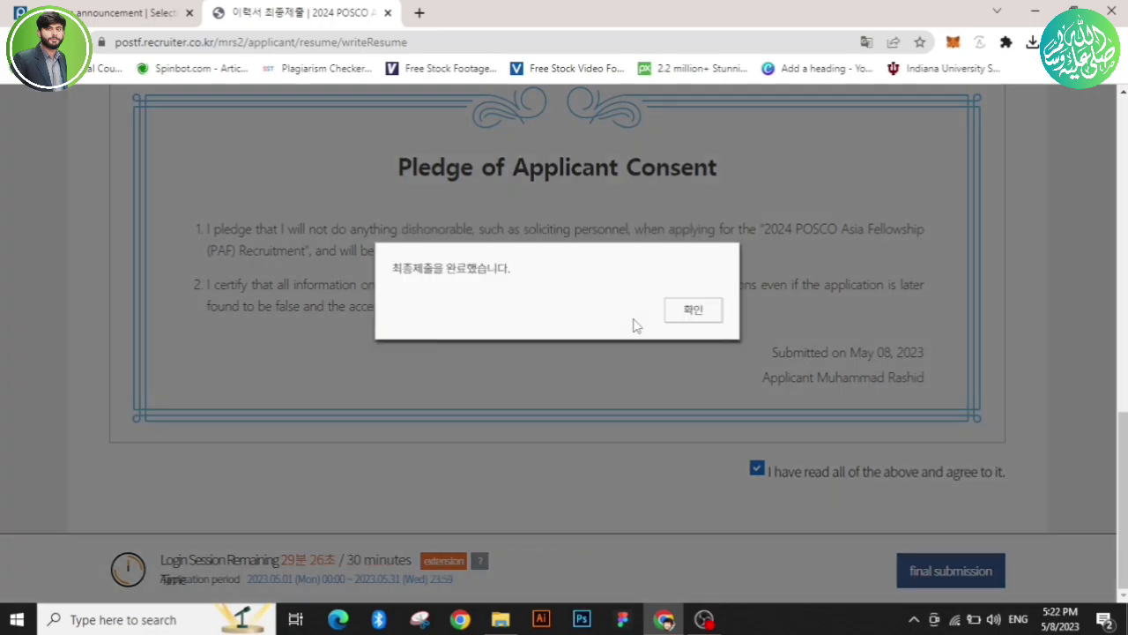
pyautogui.click(681, 311)
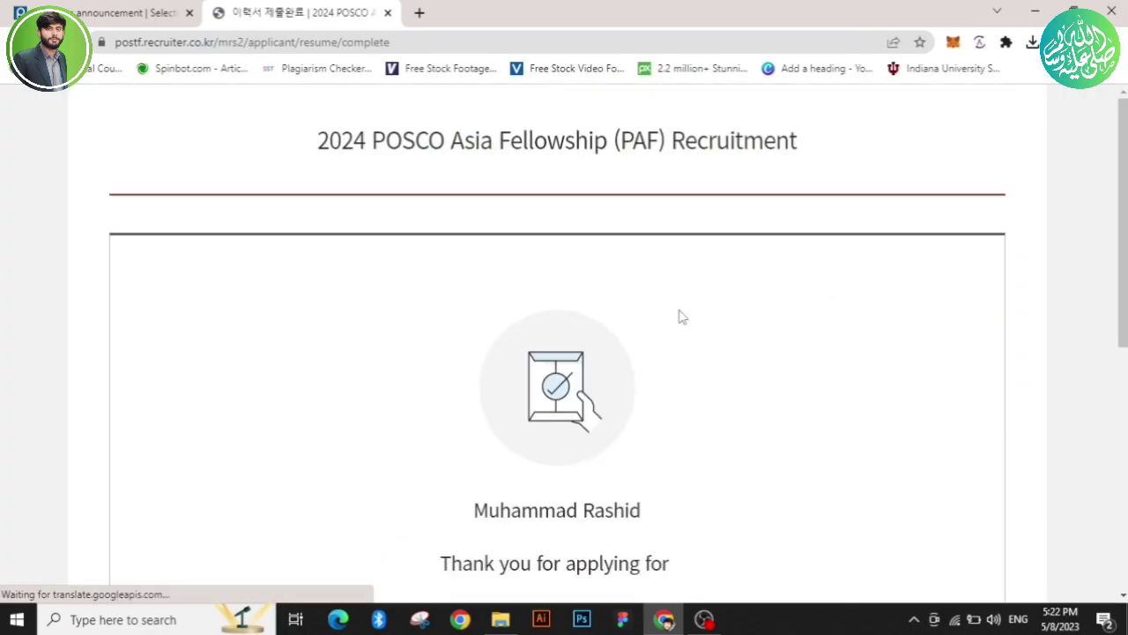
# Look over the thank-you page, then switch back to the fellowship announcement tab.
pyautogui.scroll(-1, 680, 315)
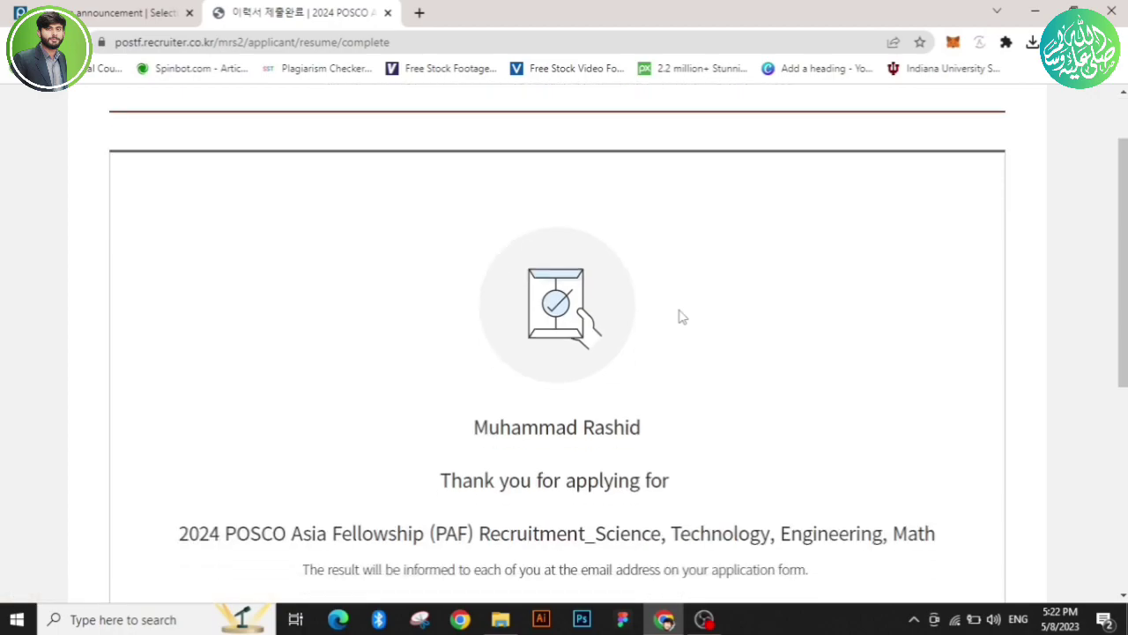
pyautogui.scroll(-1, 682, 317)
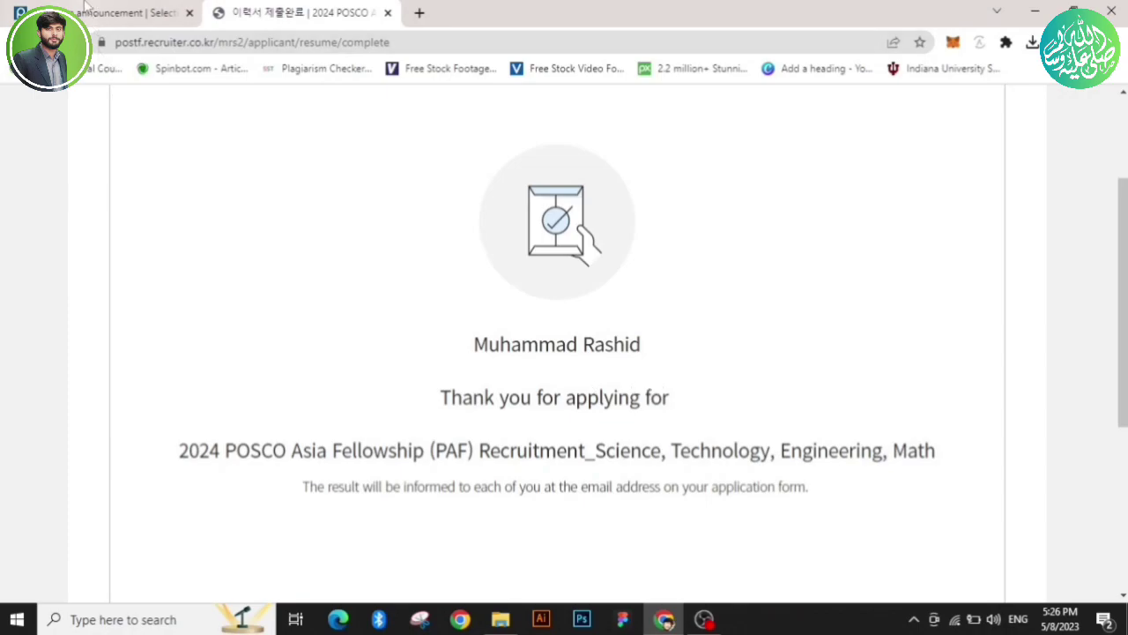
pyautogui.click(85, 9)
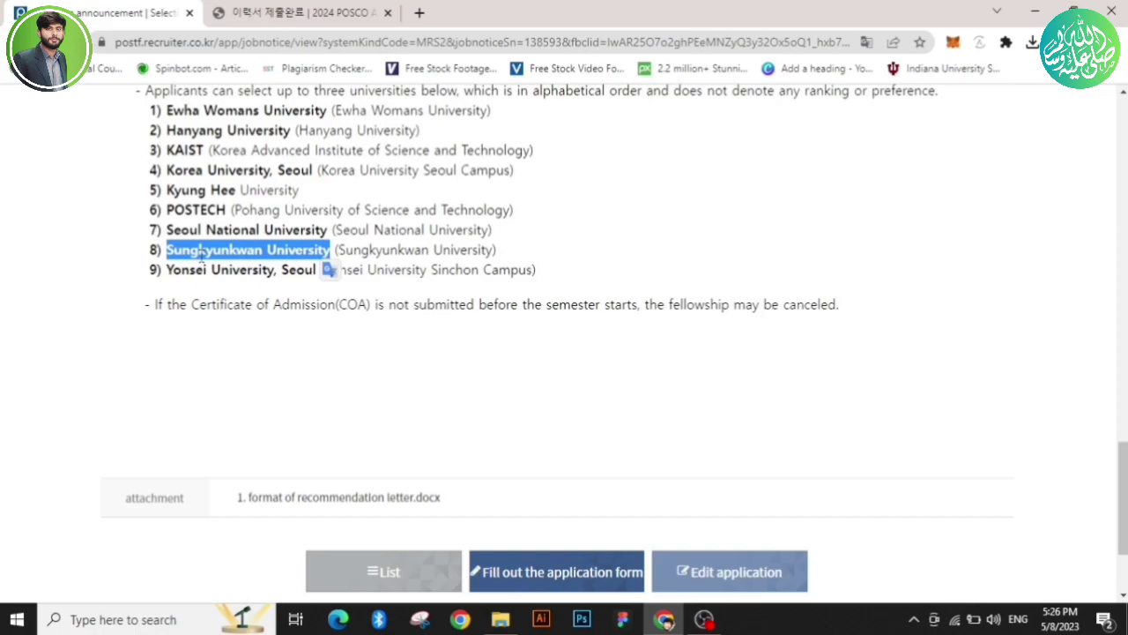
pyautogui.scroll(-2, 1123, 494)
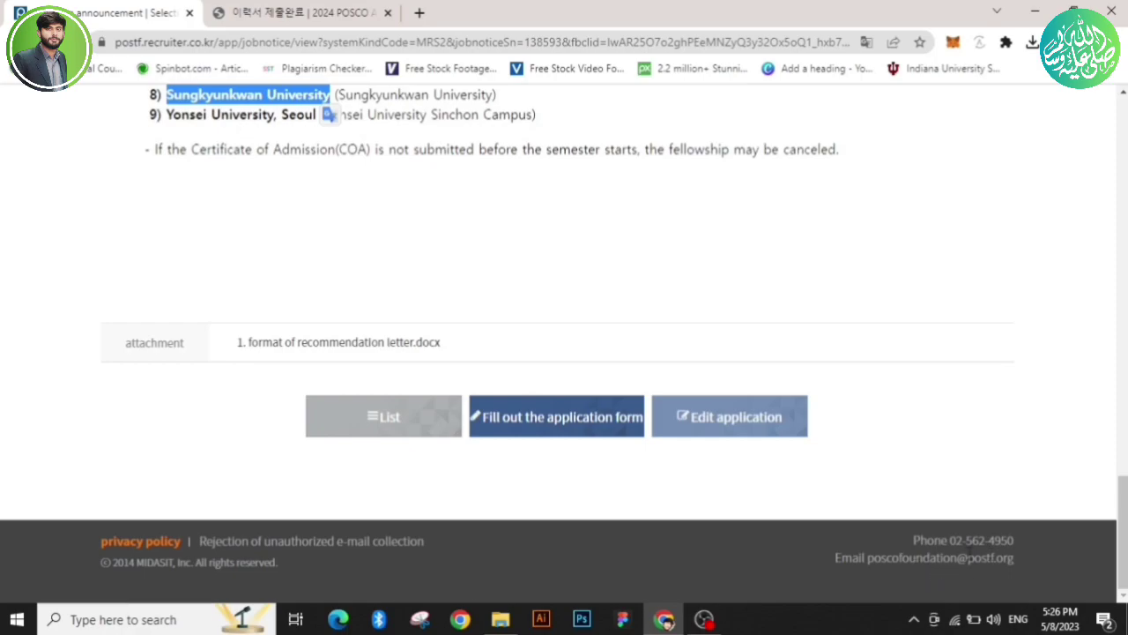
# Minimize the Chrome window so the Windows desktop shows.
pyautogui.click(1047, 7)
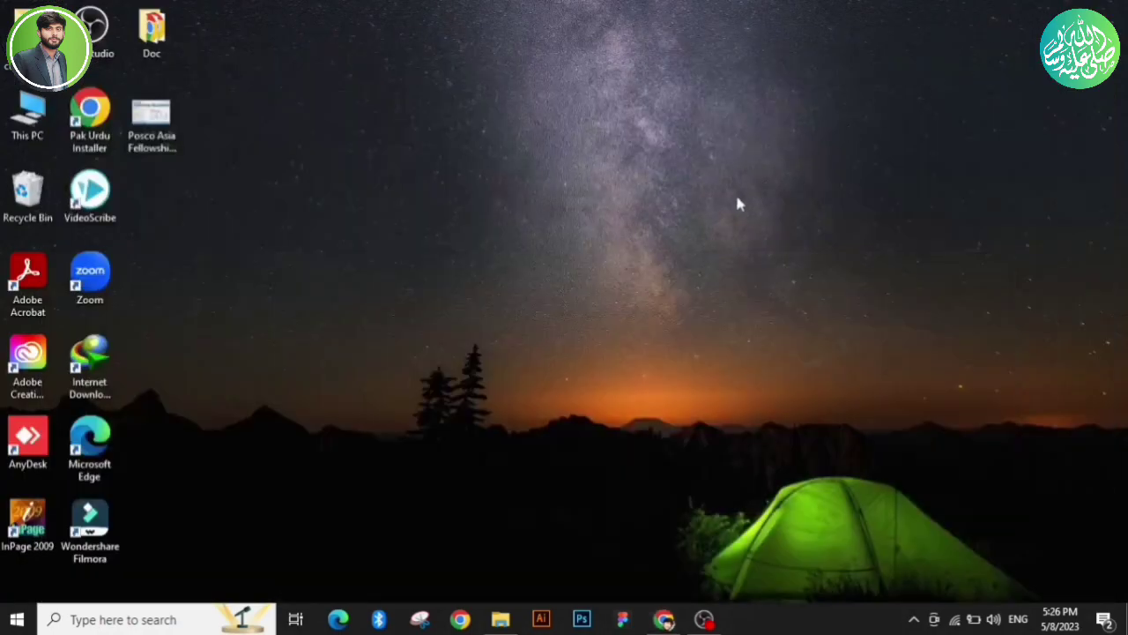